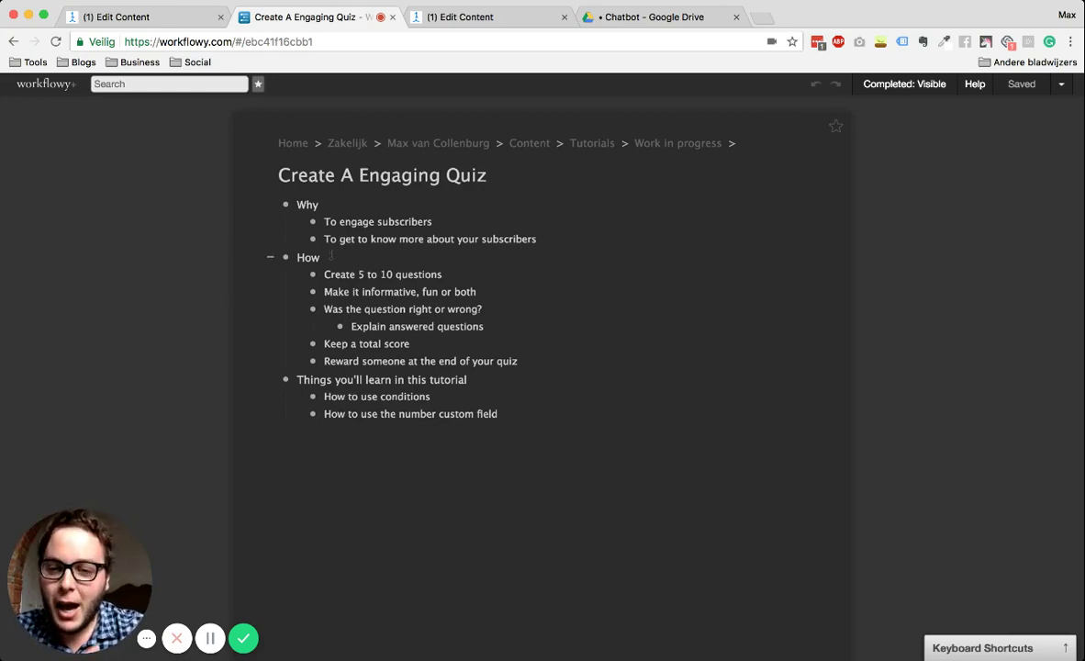
click(356, 267)
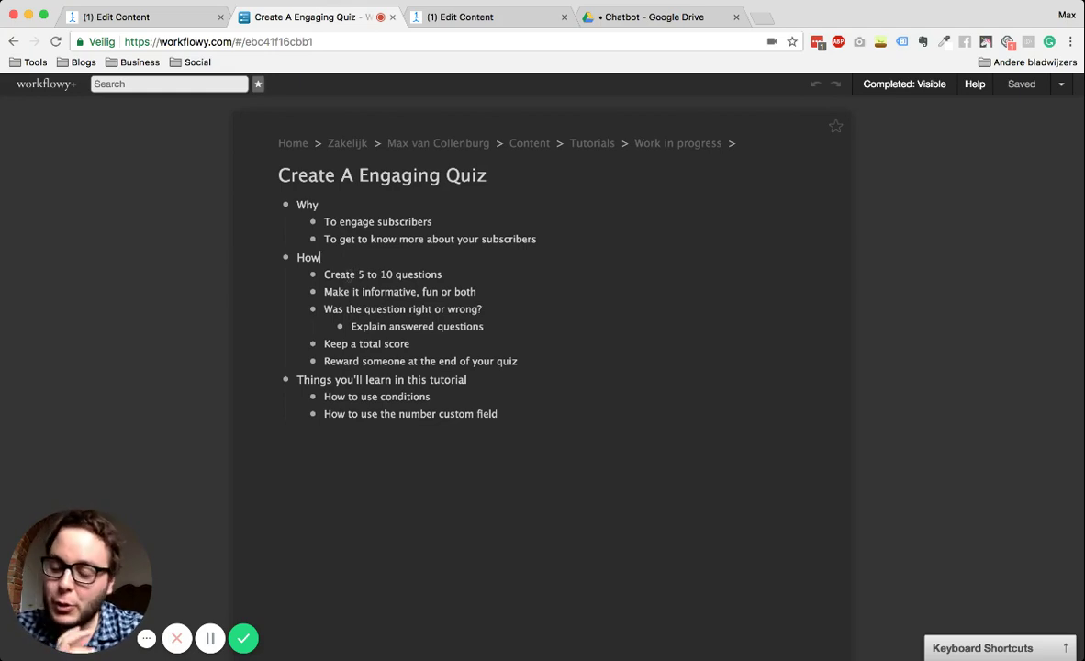
triple_click(343, 275)
click(343, 274)
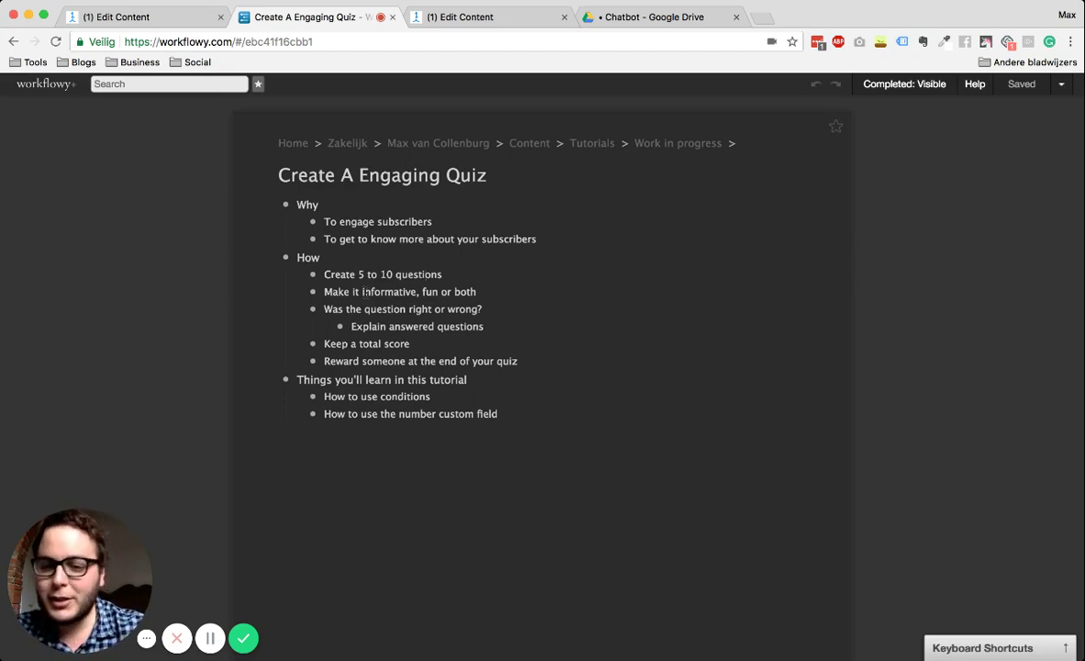
Replace "question" with "answer" in the outline item "Was the question right or wrong?".
drag(323, 310, 480, 310)
click(374, 292)
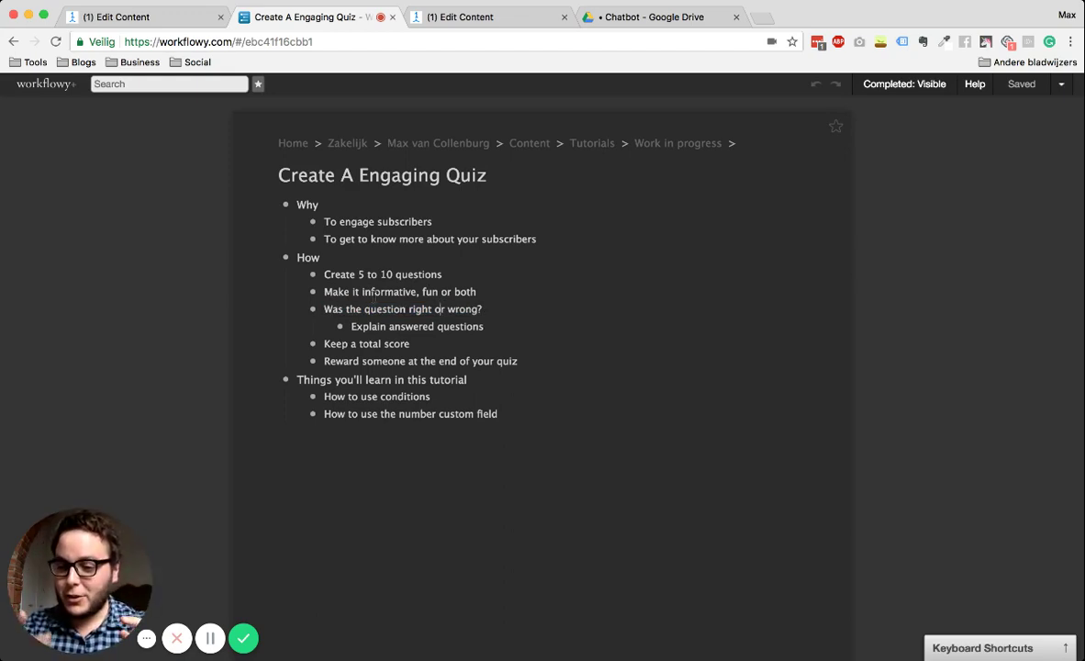
double_click(372, 308)
text(answer)
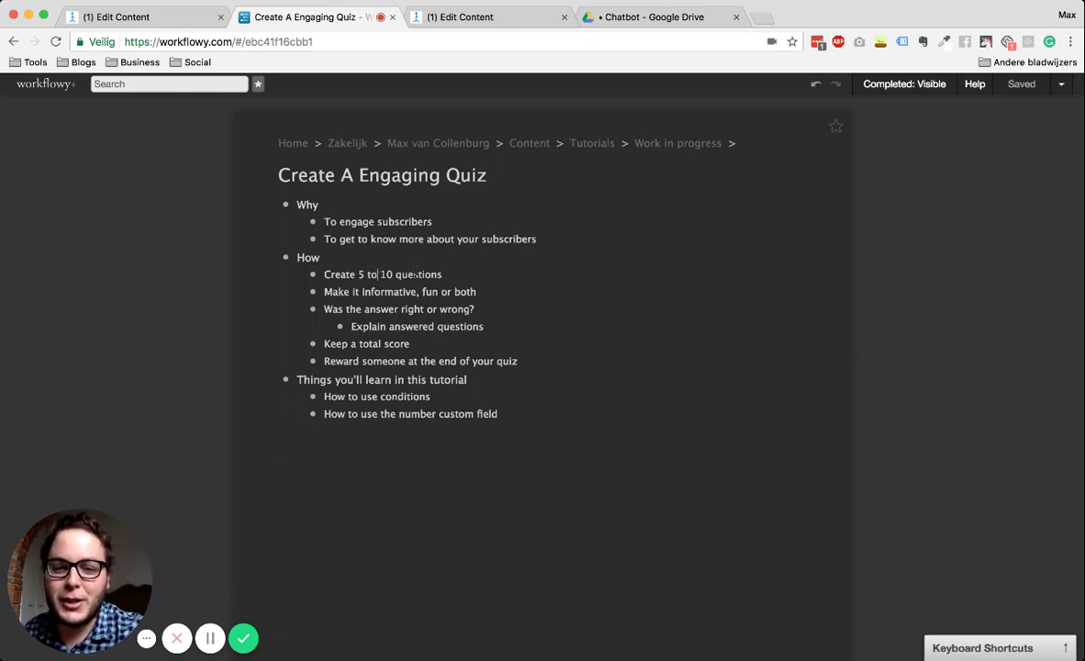
Review the outline's points on explaining answers, keeping a total score, rewarding participants and the things taught in the tutorial.
drag(483, 327, 349, 327)
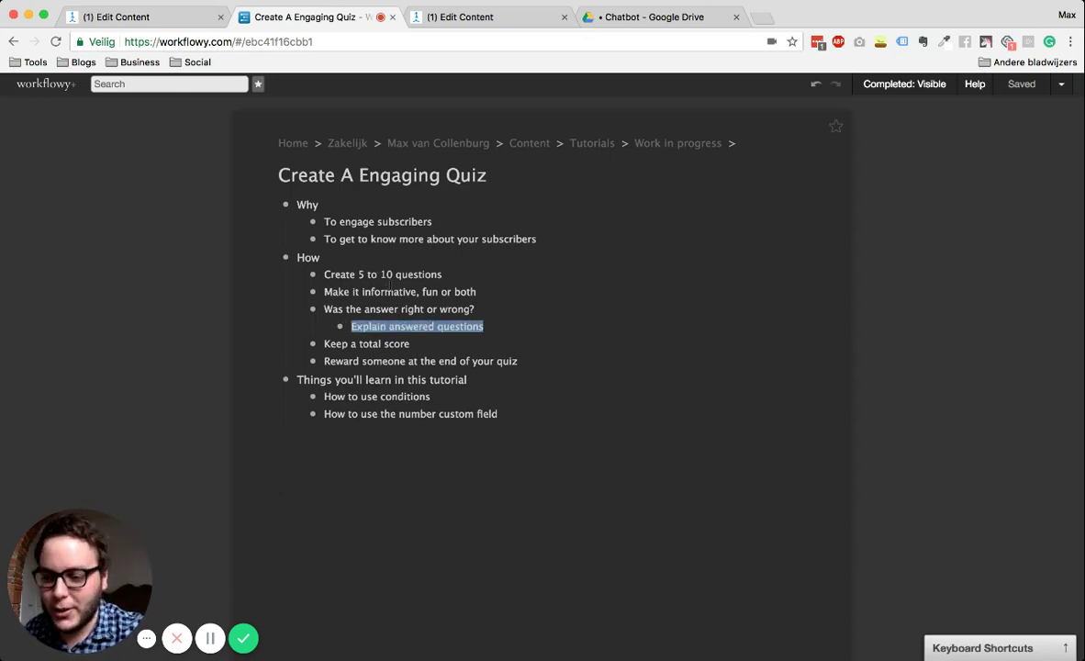
click(382, 326)
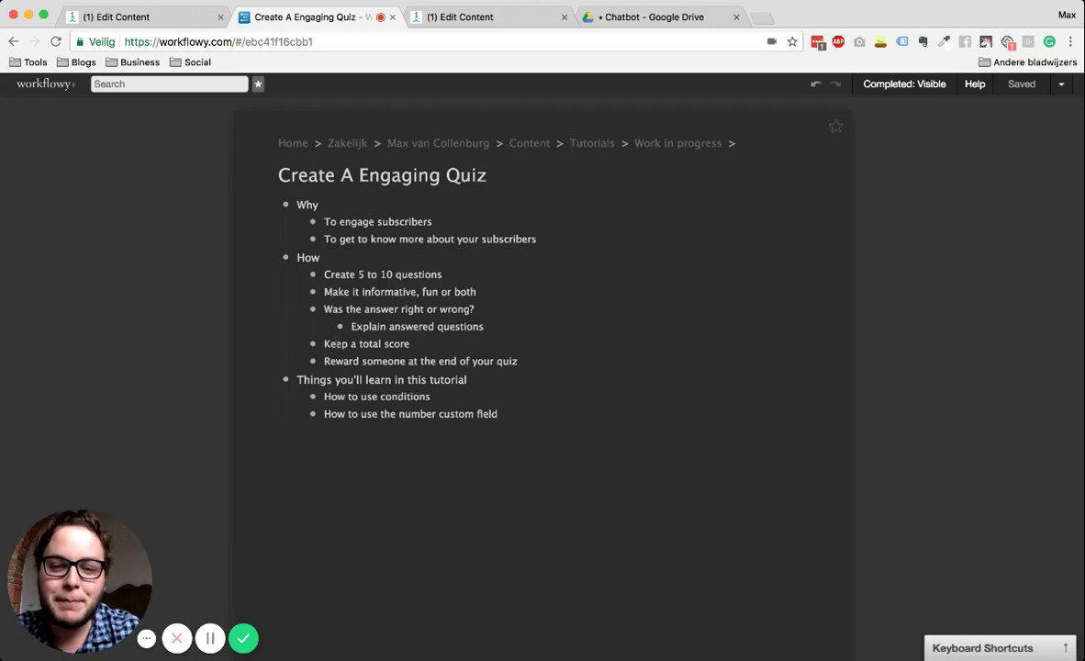
drag(324, 343, 409, 343)
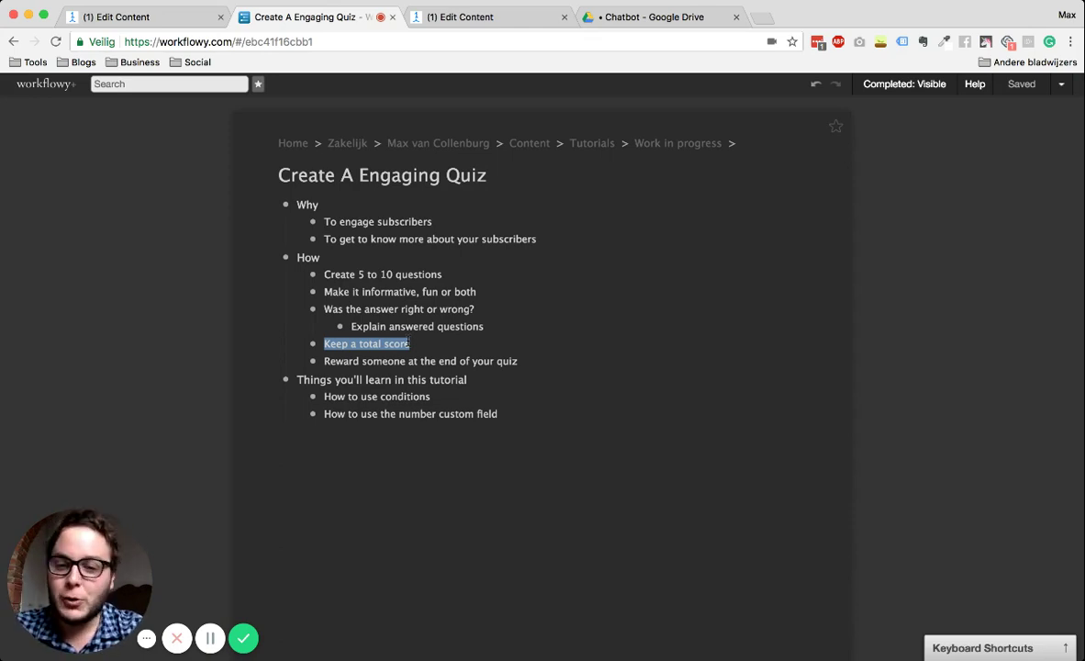
triple_click(358, 360)
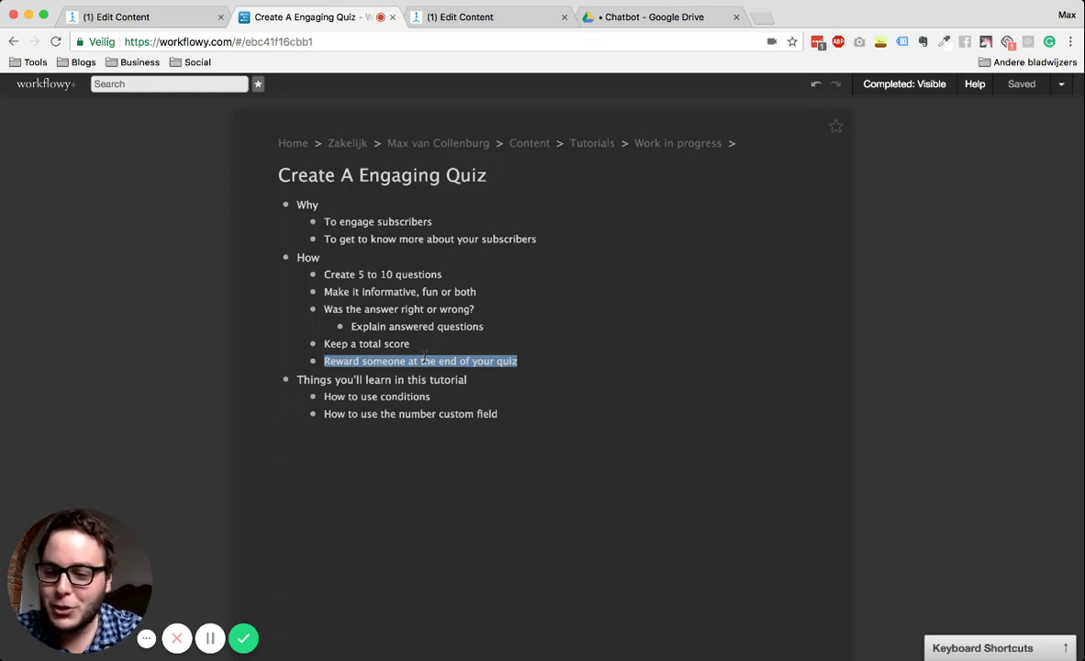
triple_click(320, 379)
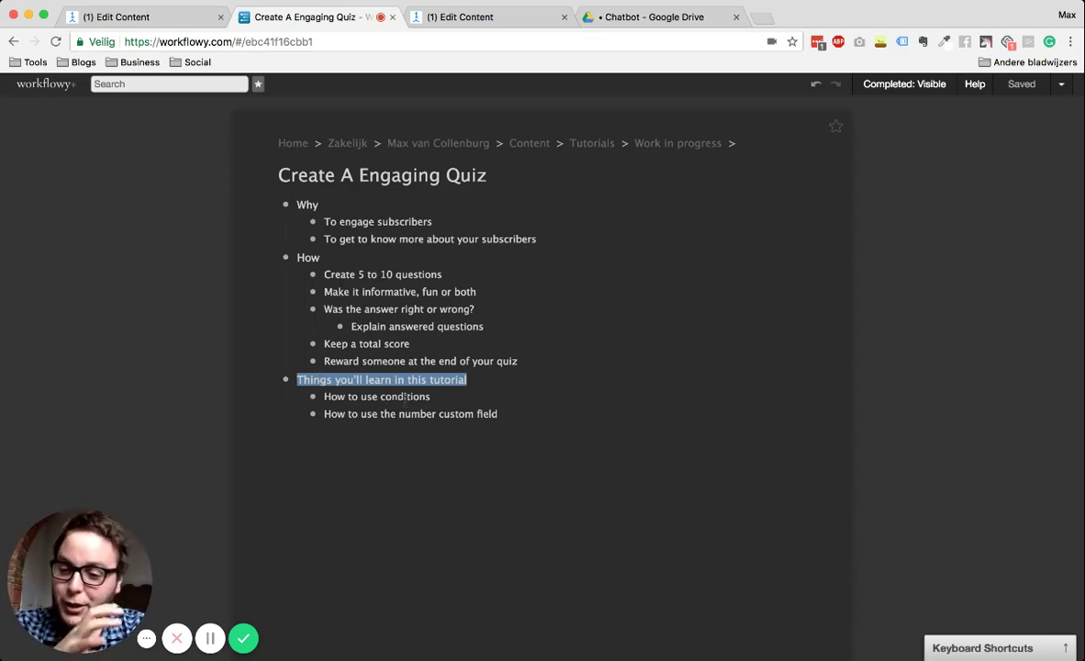
key(Left)
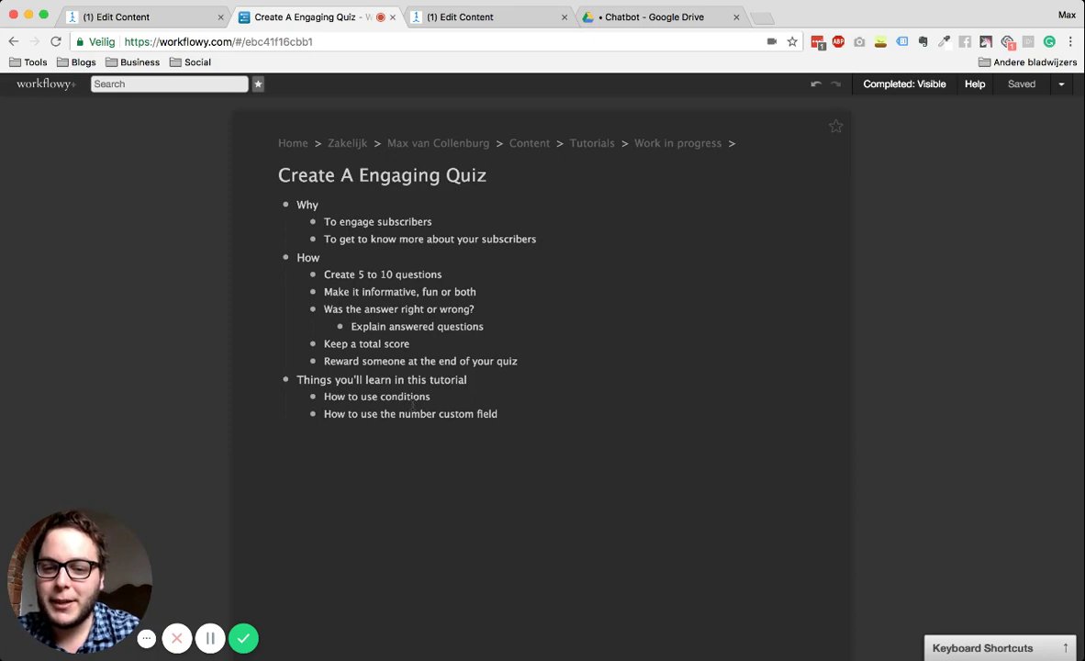
drag(325, 414, 482, 415)
click(485, 417)
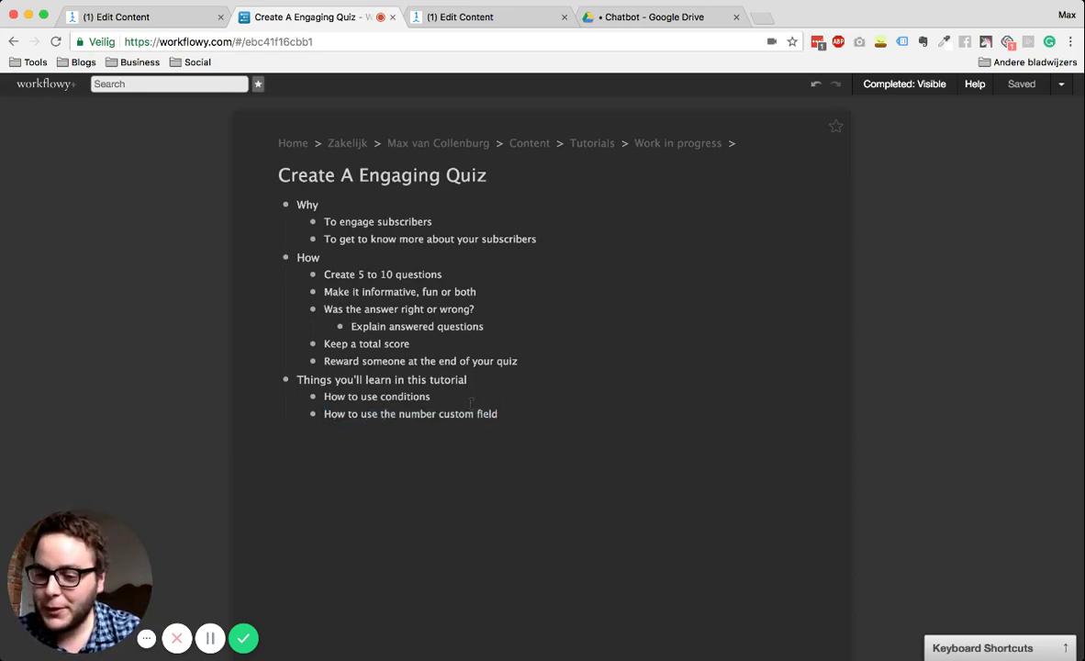
double_click(424, 414)
drag(423, 414, 442, 414)
click(454, 414)
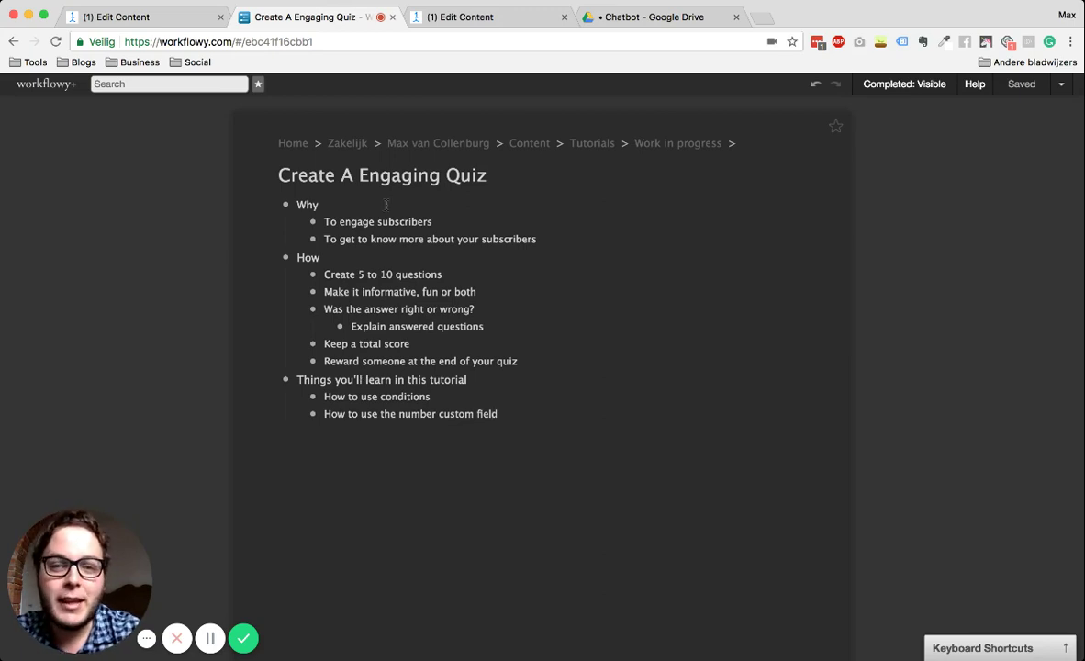
Switch to the "[Example Flow] Quiz" flow in ManyChat and survey its overall structure and first three questions.
click(471, 20)
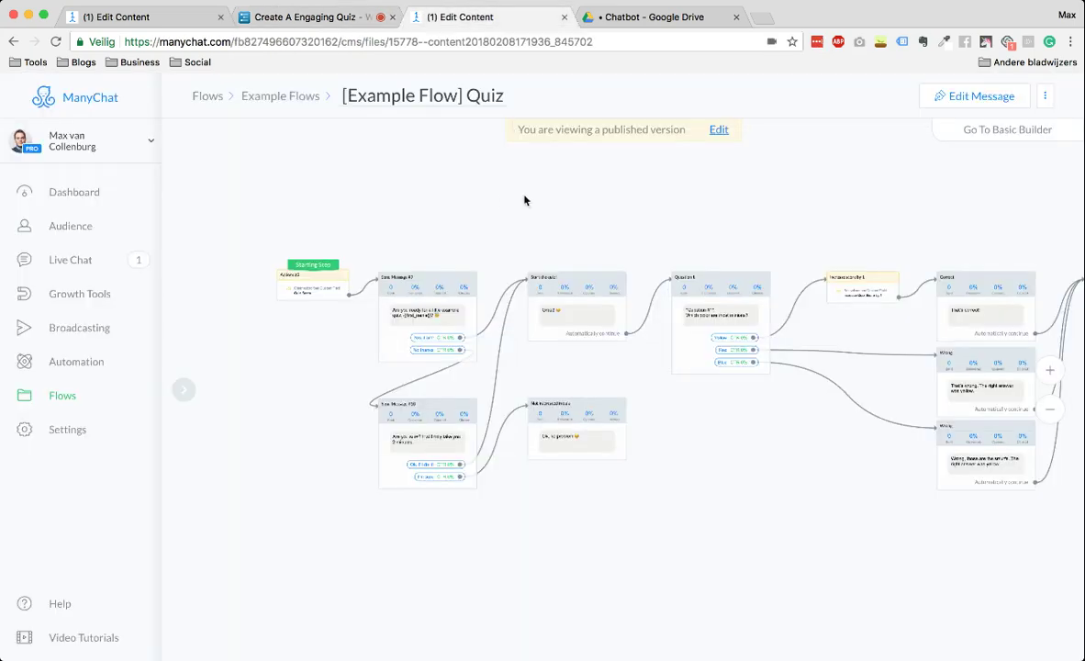
scroll(574, 283, down, 5)
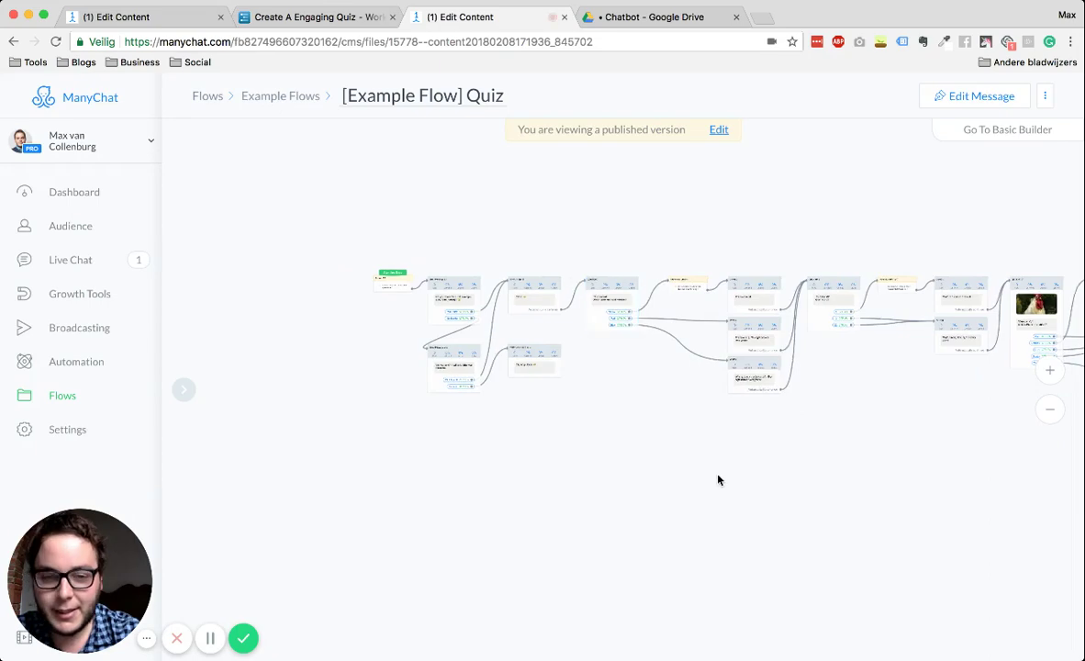
scroll(588, 404, right, 3)
scroll(528, 460, down, 5)
scroll(527, 460, up, 5)
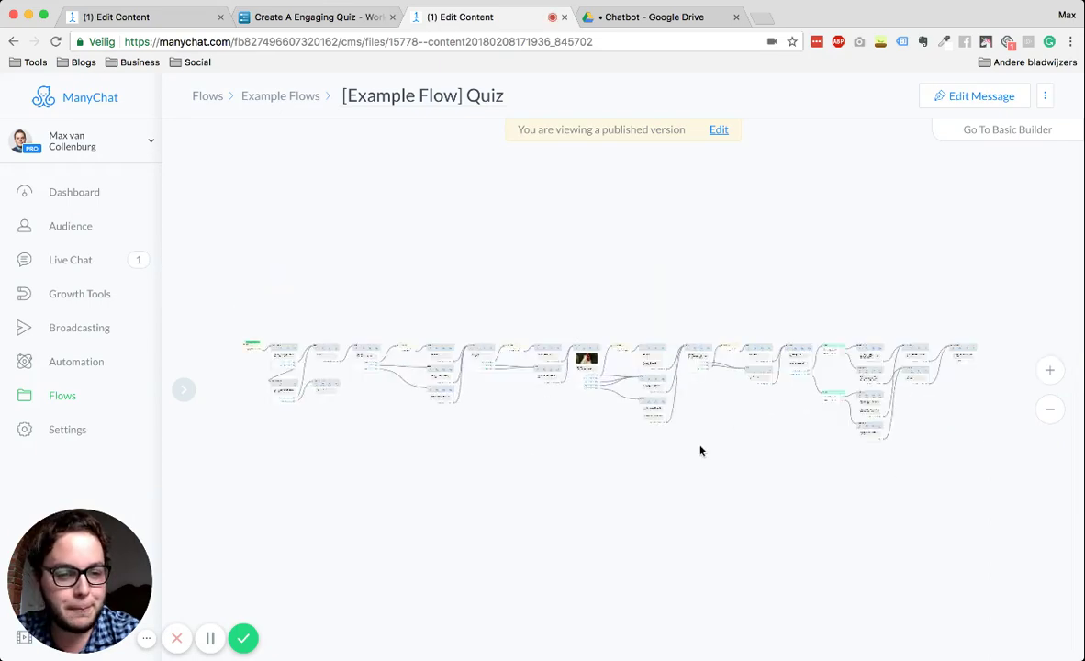
scroll(443, 388, up, 5)
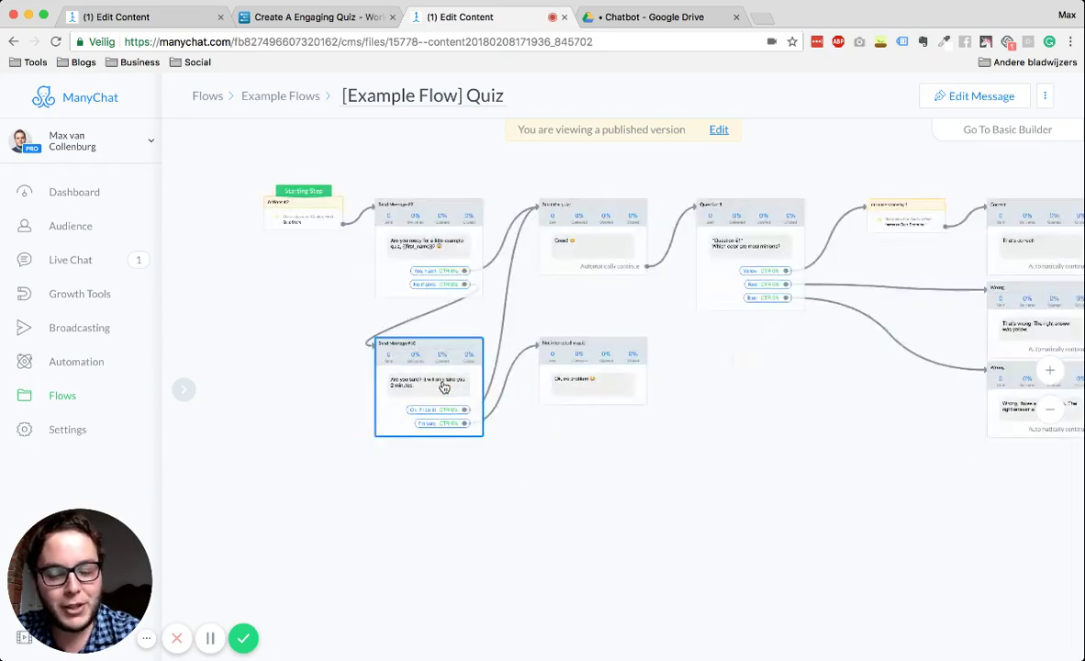
scroll(587, 426, right, 2)
scroll(588, 368, right, 2)
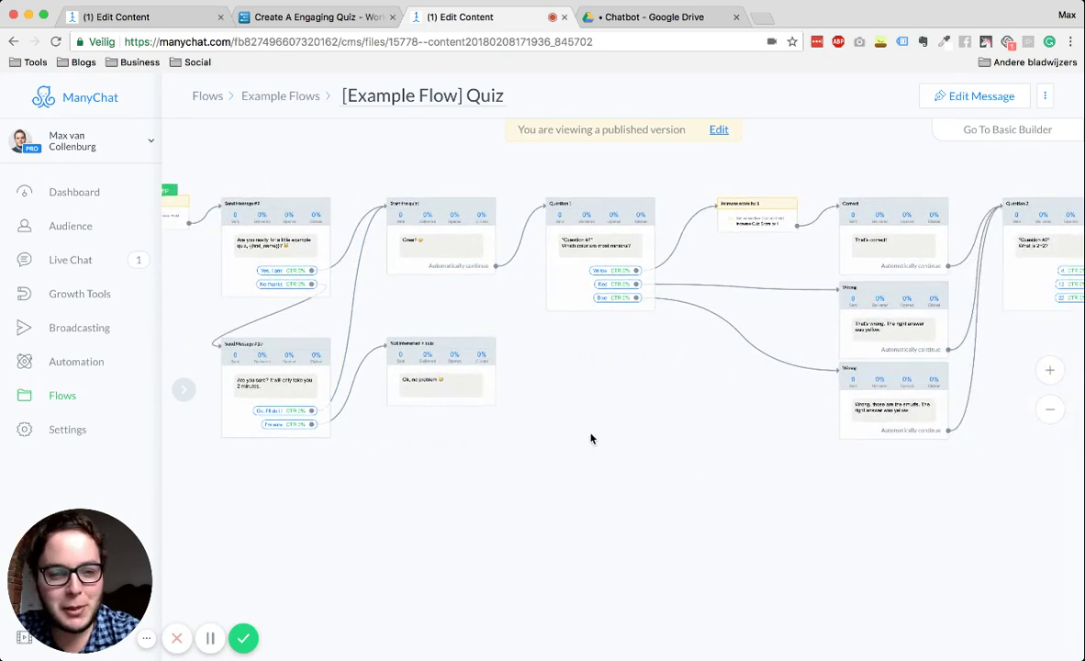
scroll(552, 440, right, 5)
scroll(513, 446, right, 3)
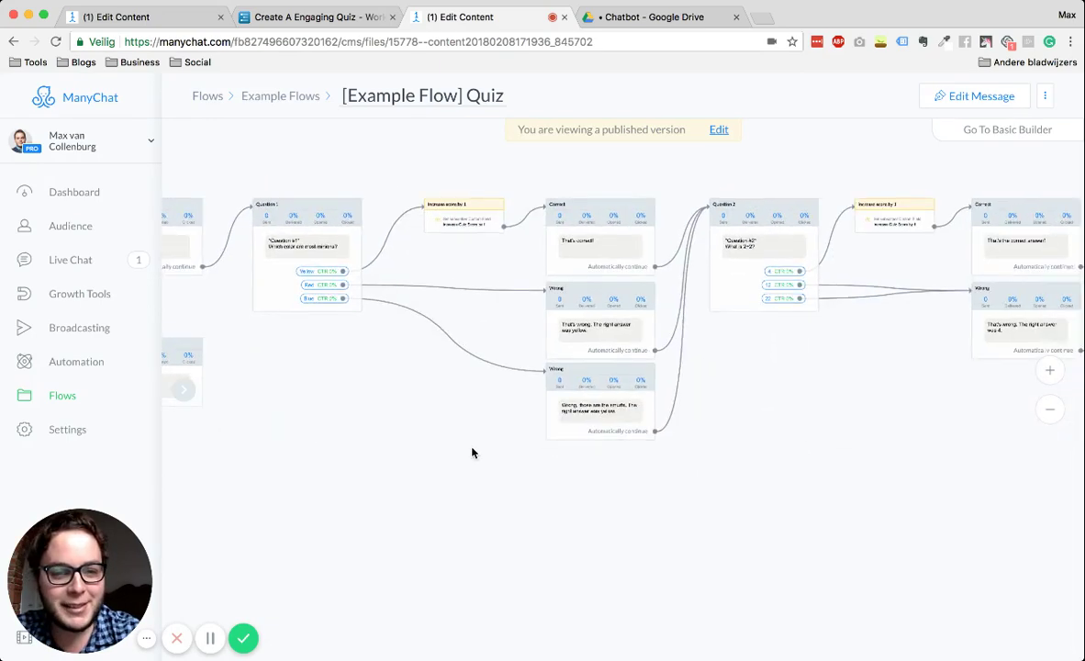
scroll(501, 399, right, 5)
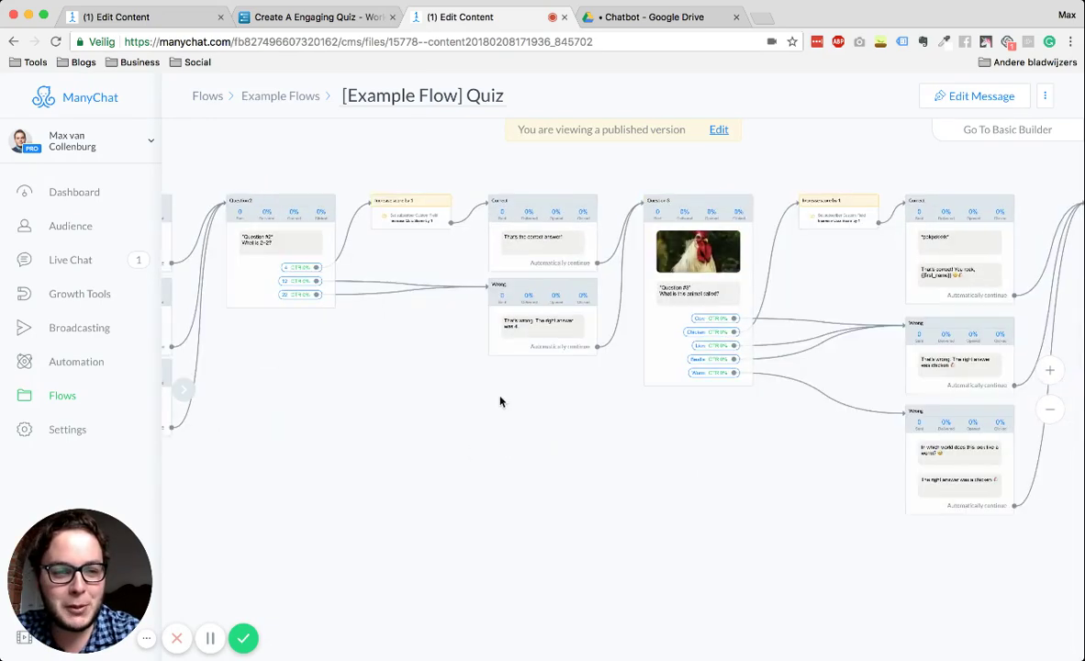
scroll(780, 422, right, 3)
scroll(863, 431, left, 4)
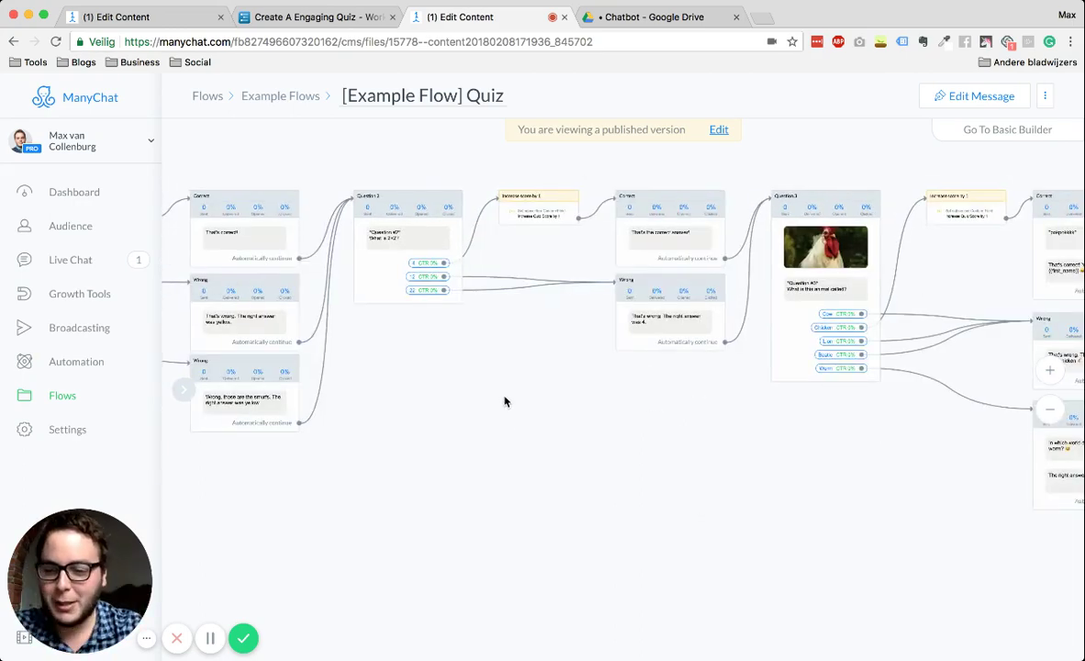
scroll(504, 399, down, 5)
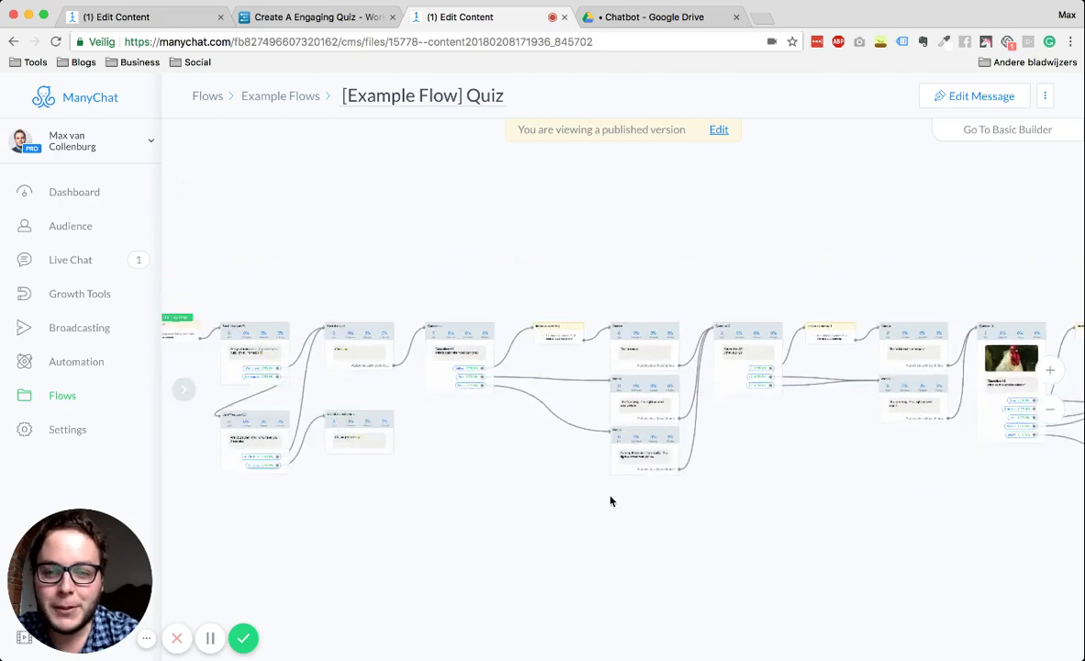
Examine the quiz flow's opening, from the starting action through the invitation messages and their replies to Question 1.
drag(272, 555, 569, 555)
scroll(566, 407, up, 5)
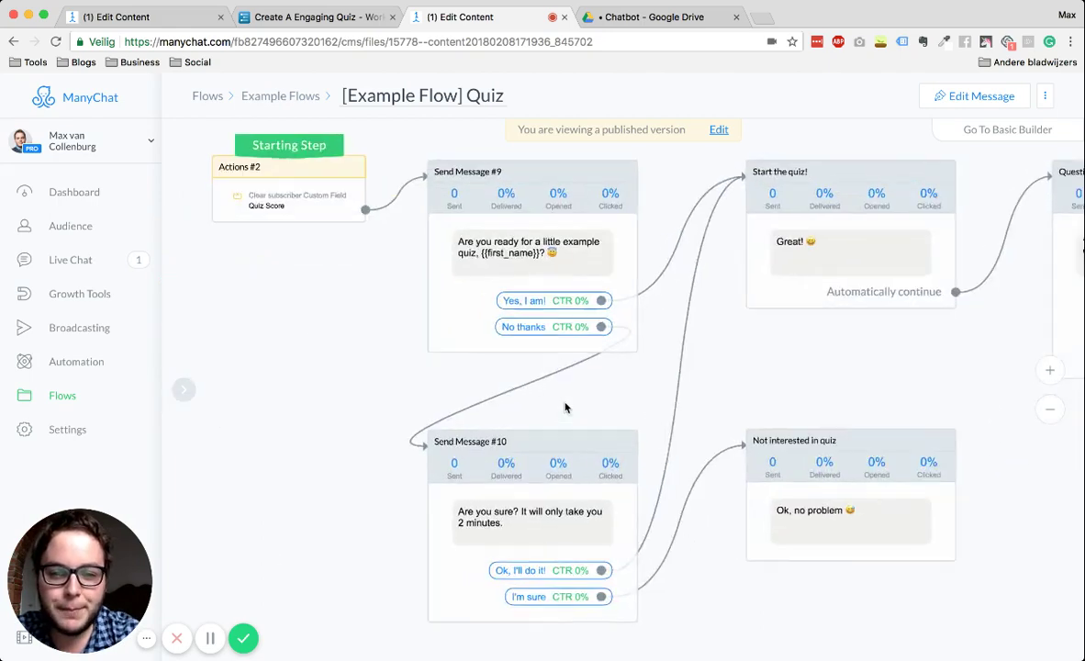
scroll(374, 345, right, 3)
click(411, 194)
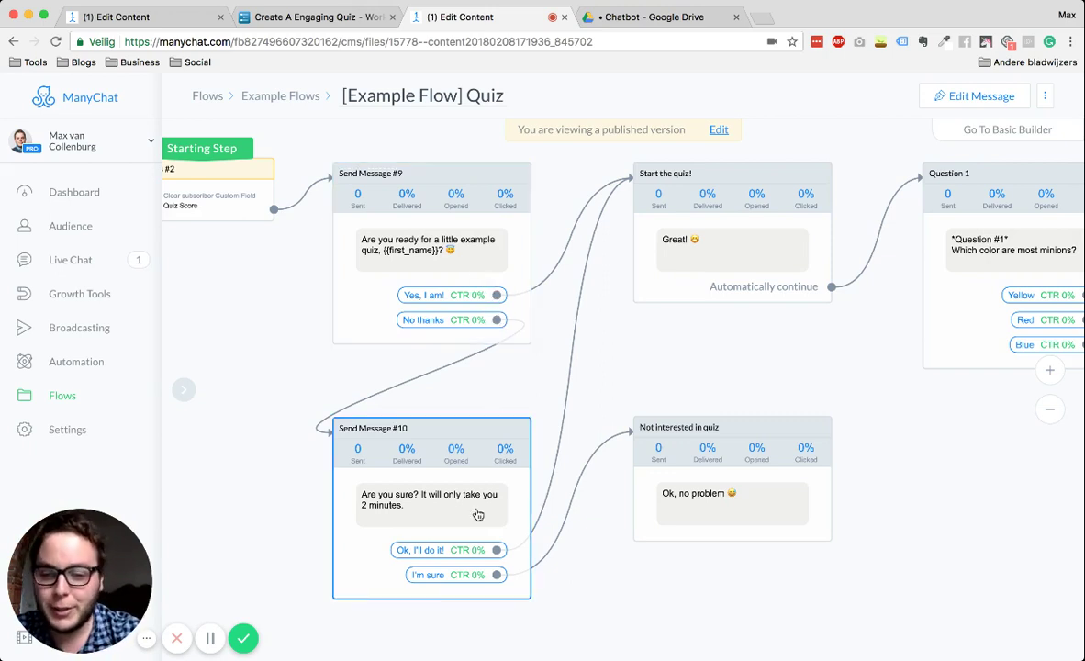
scroll(712, 405, right, 2)
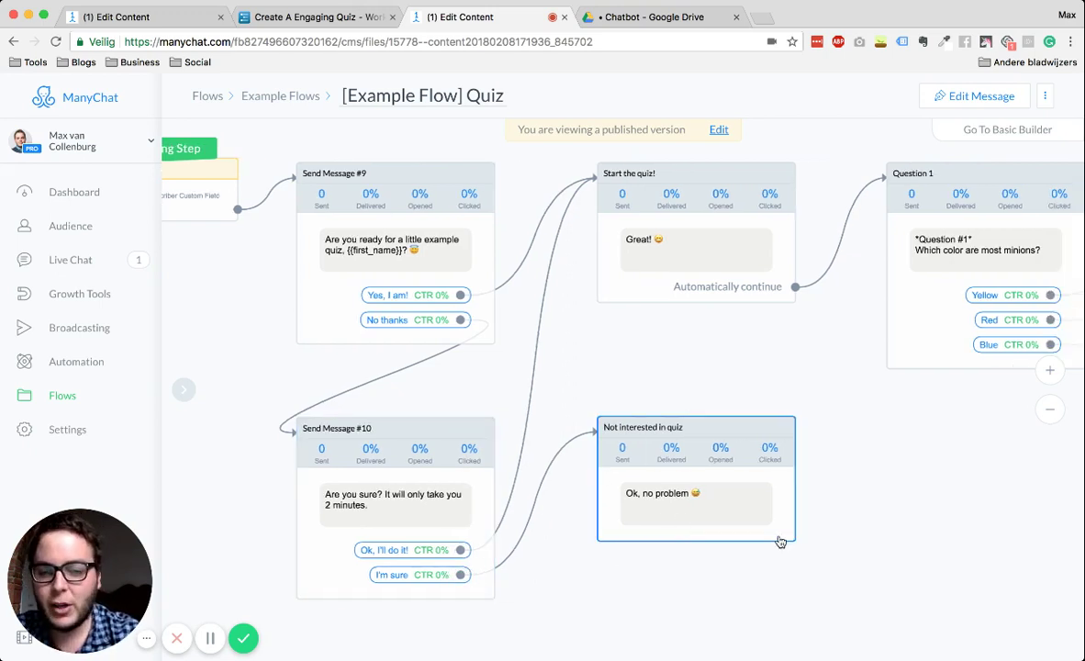
scroll(726, 410, right, 2)
scroll(726, 410, up, 2)
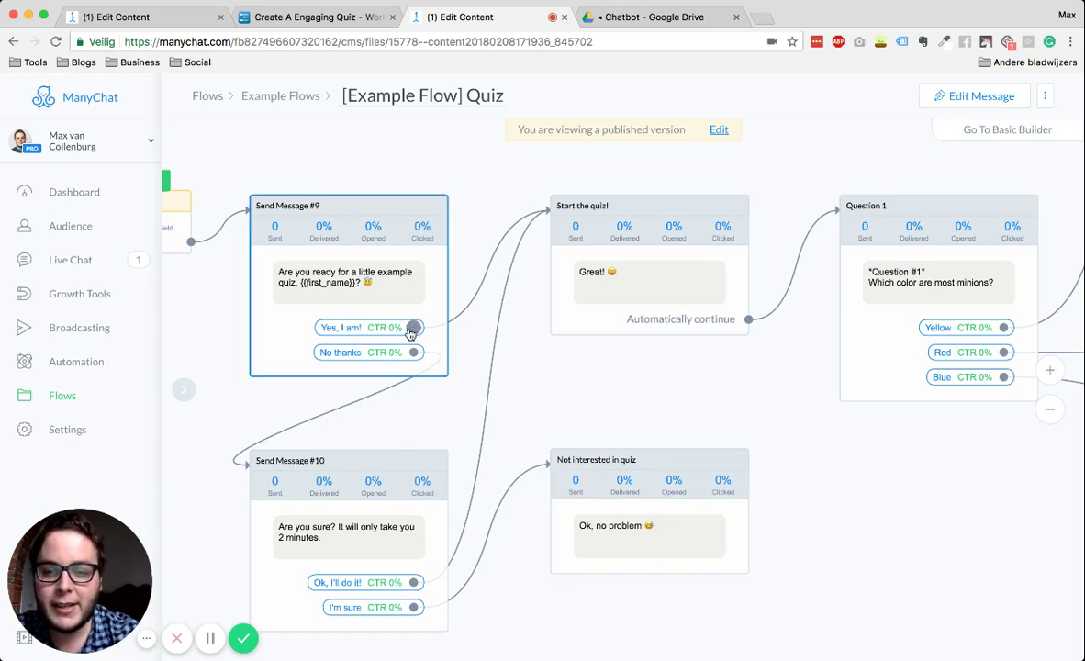
scroll(637, 419, right, 3)
scroll(629, 420, down, 3)
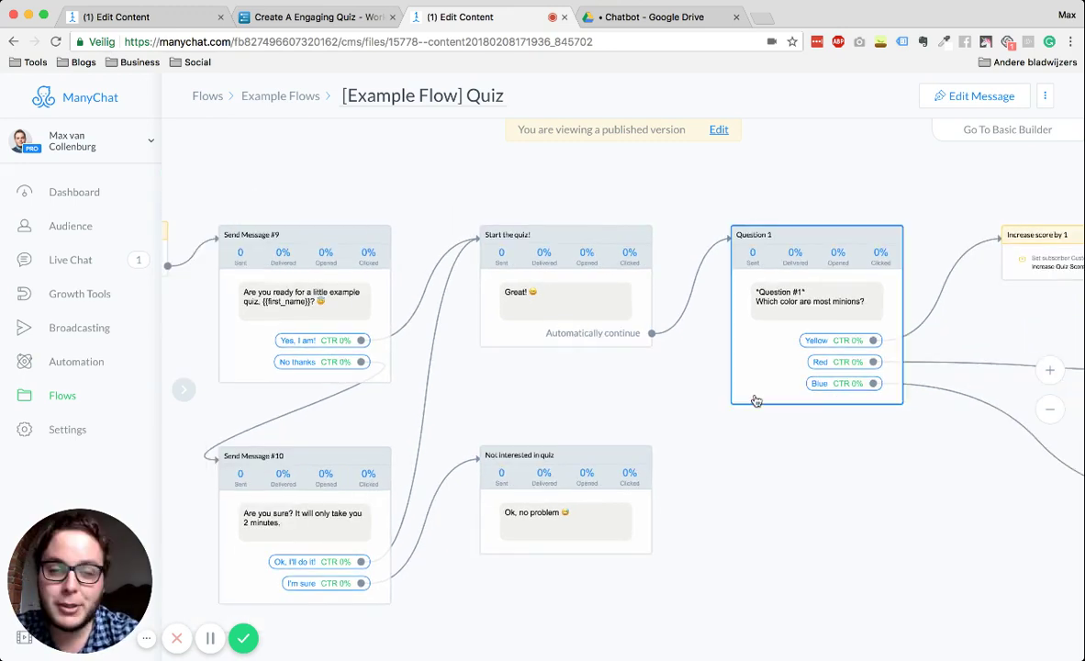
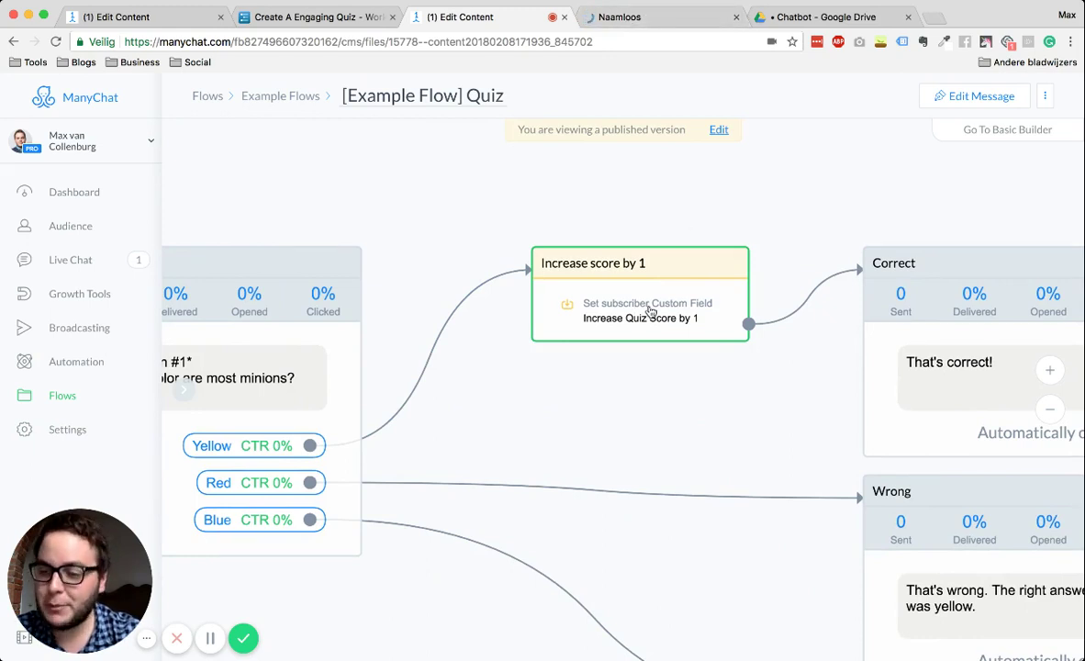
Open the bot's Custom Fields settings and compare the Quiz Score field with the flow's "Increase score by 1" action.
click(649, 18)
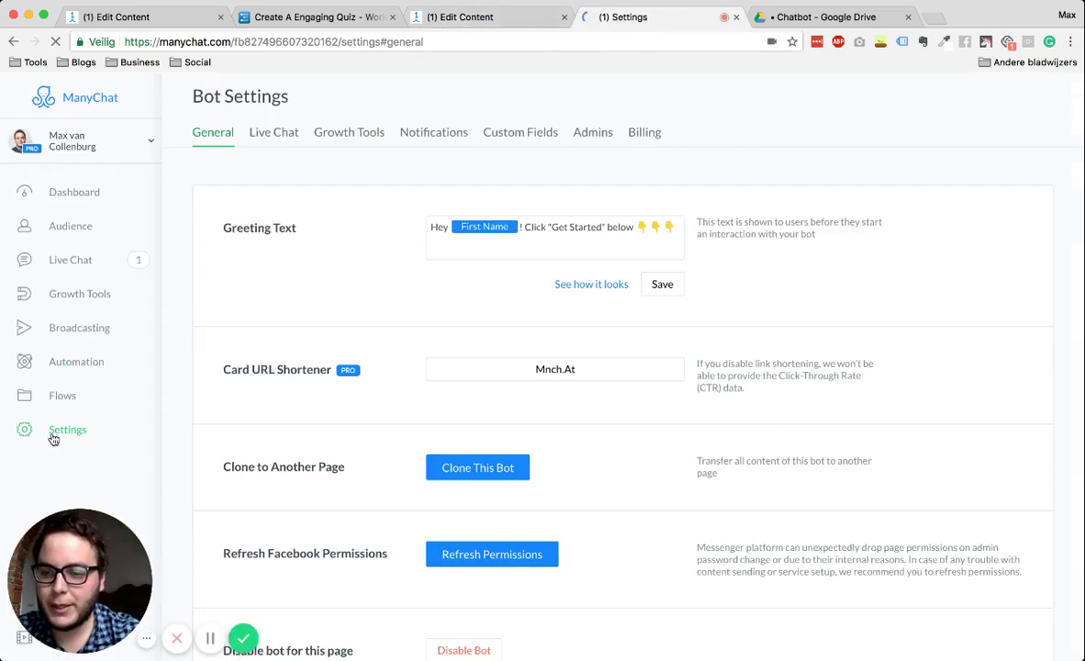
click(505, 134)
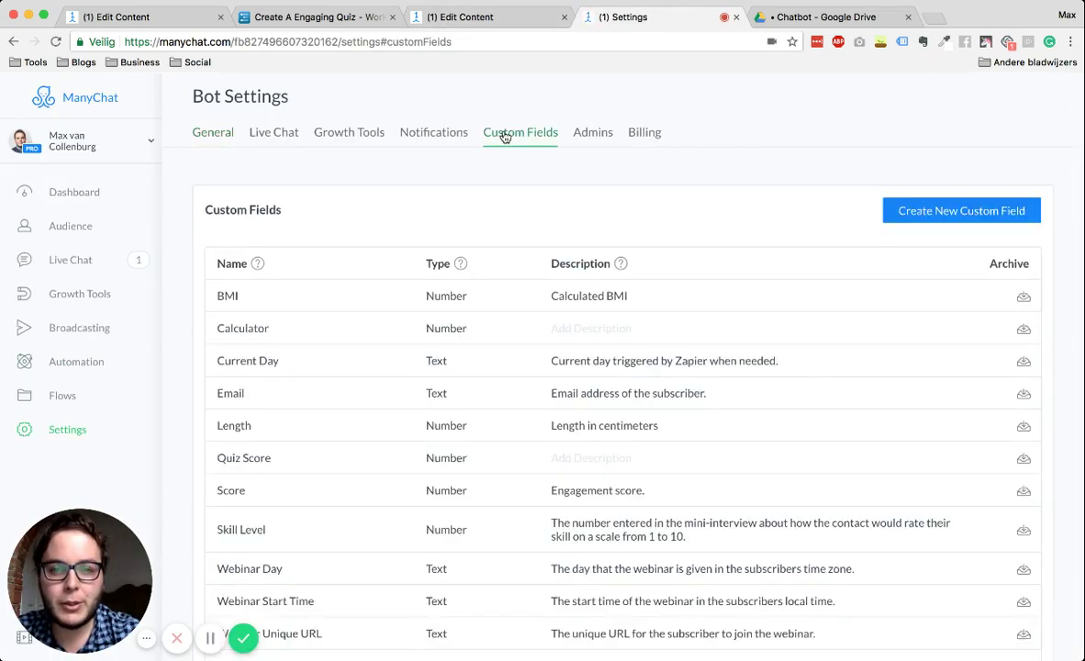
scroll(323, 455, down, 2)
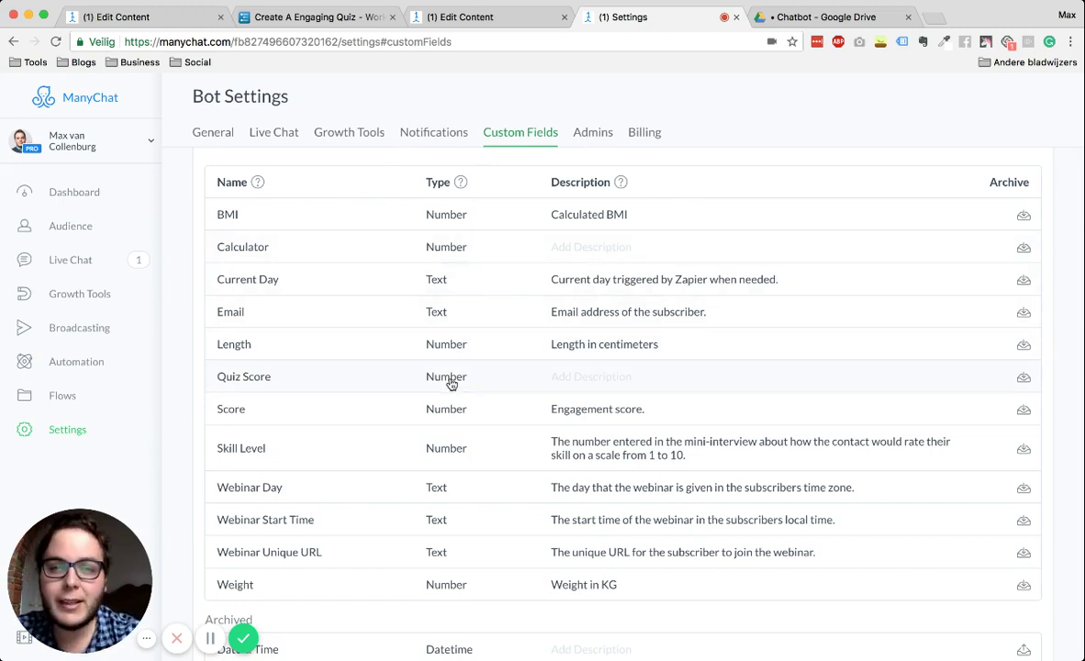
click(477, 17)
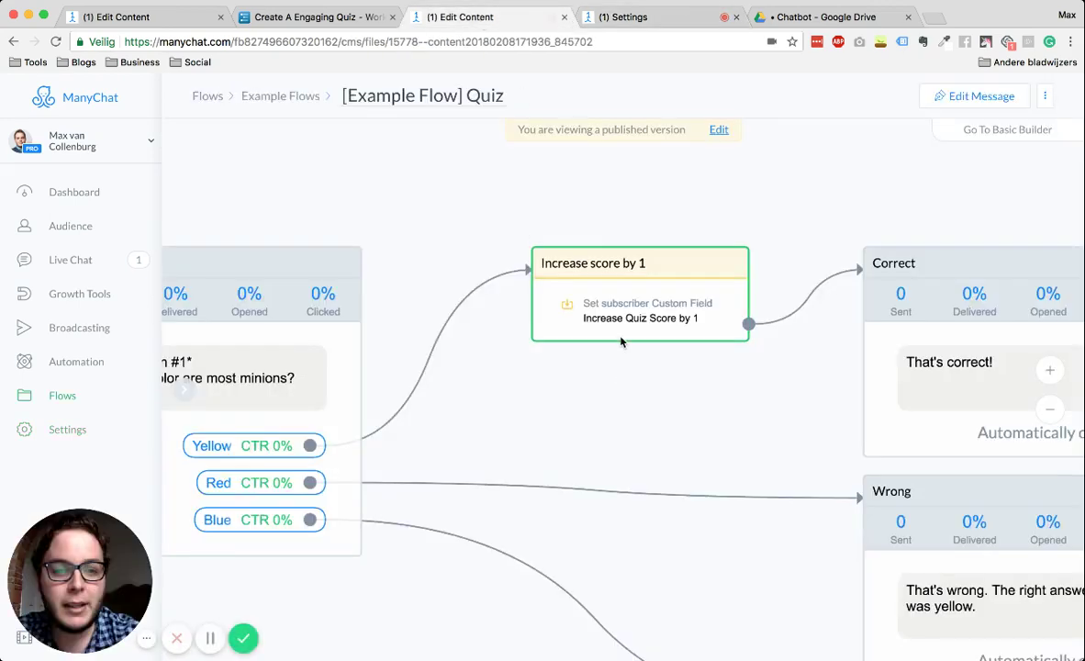
click(592, 16)
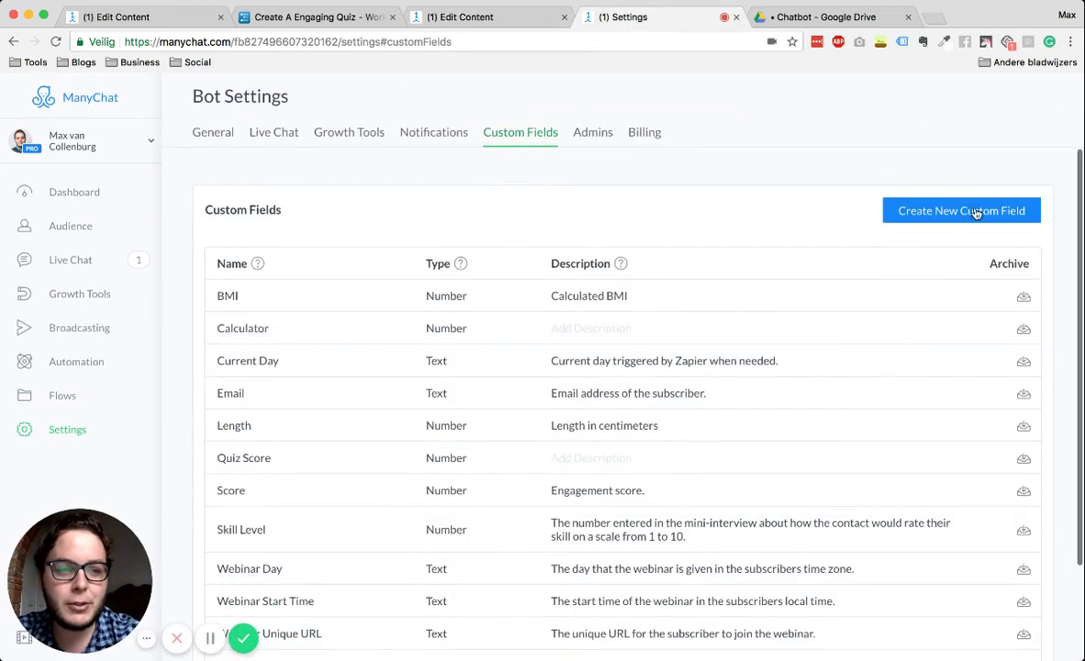
Inspect the name and type settings for a new custom field, and close the dialog without creating one.
click(931, 212)
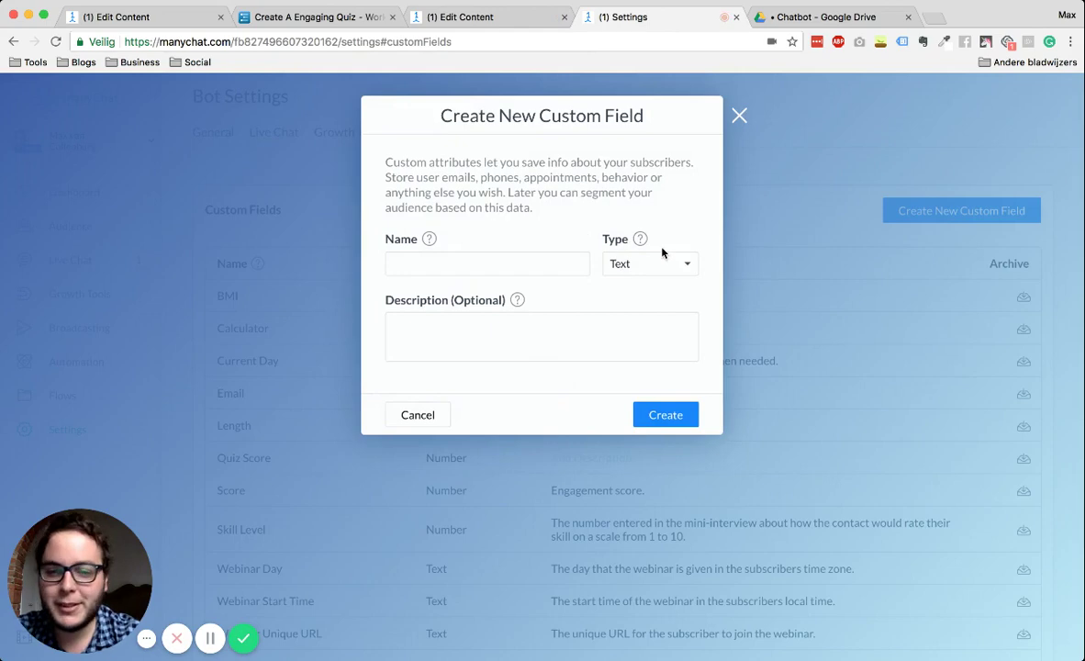
click(394, 264)
click(673, 269)
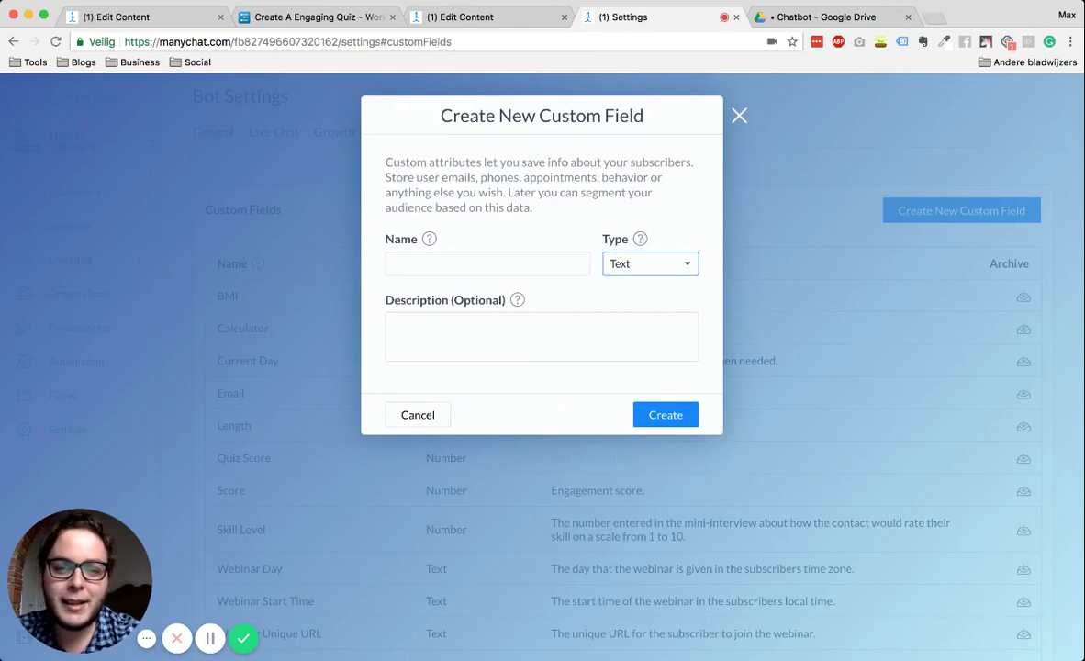
click(759, 147)
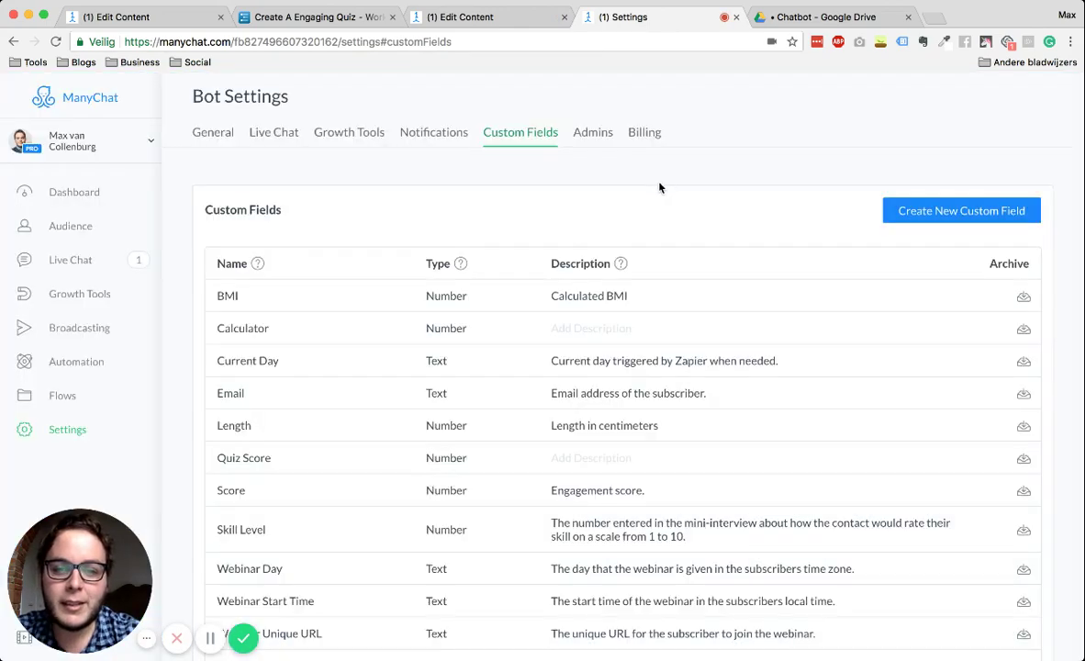
Return to the "[Example Flow] Quiz" flow and open its message for editing.
scroll(658, 186, down, 3)
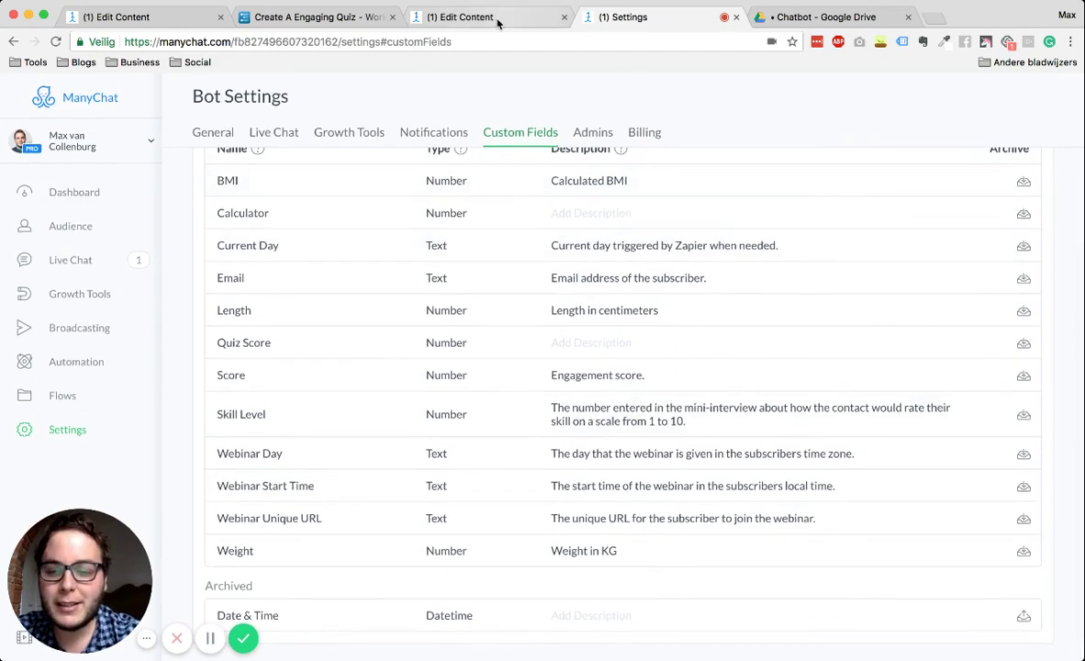
click(497, 18)
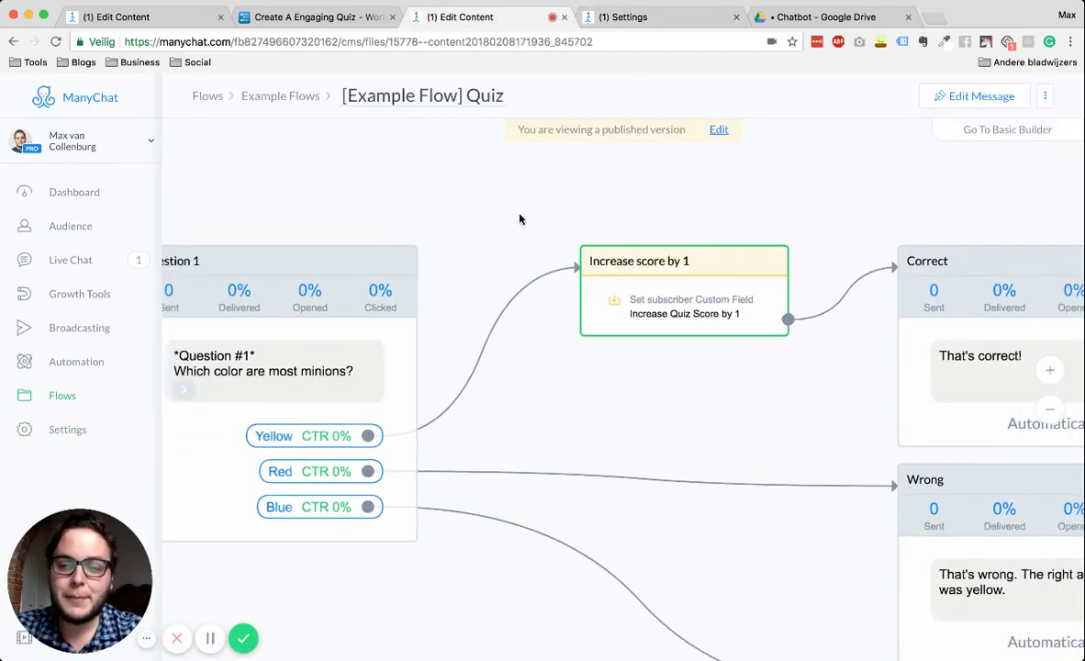
click(966, 107)
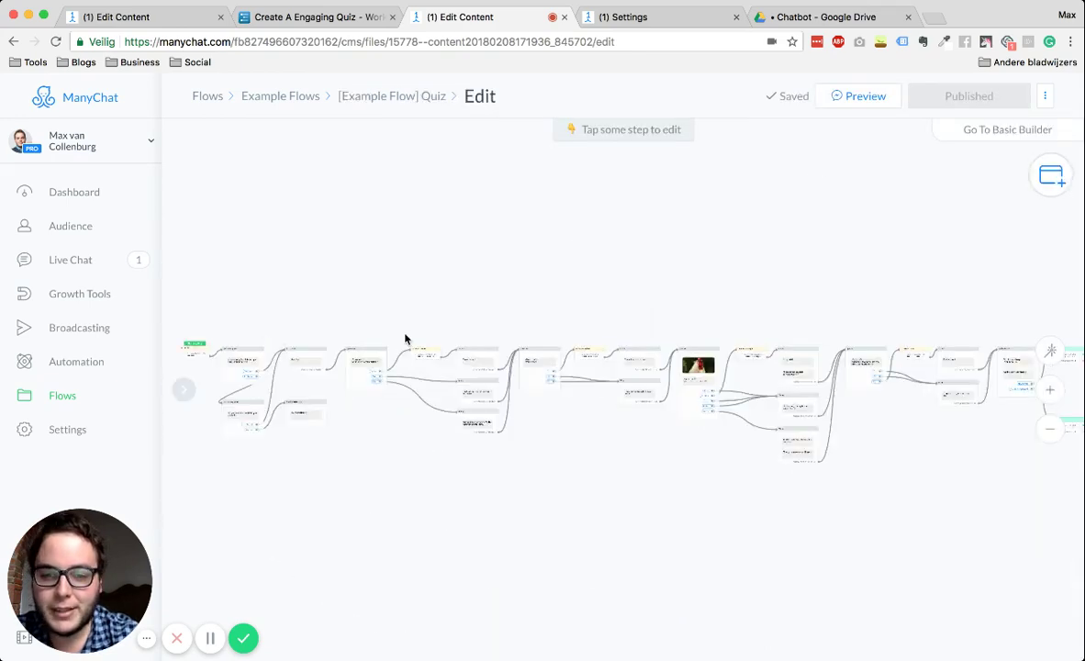
Inspect the custom field, operation and value set in the "Increase score by 1" action following Question 1, and close its settings.
scroll(404, 340, up, 5)
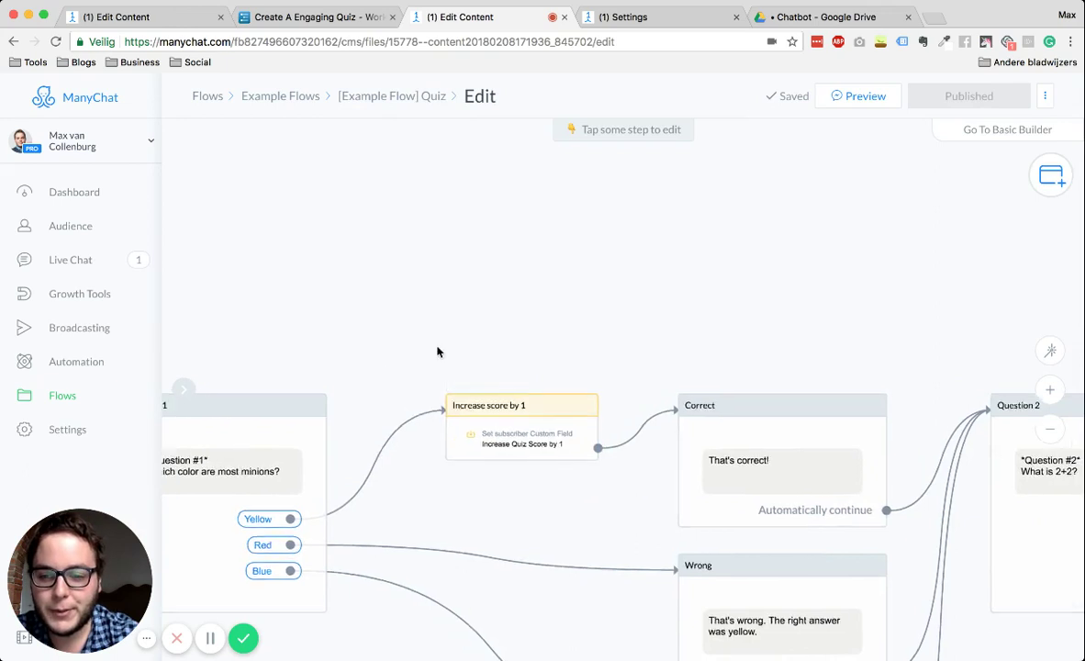
scroll(404, 395, left, 3)
click(614, 394)
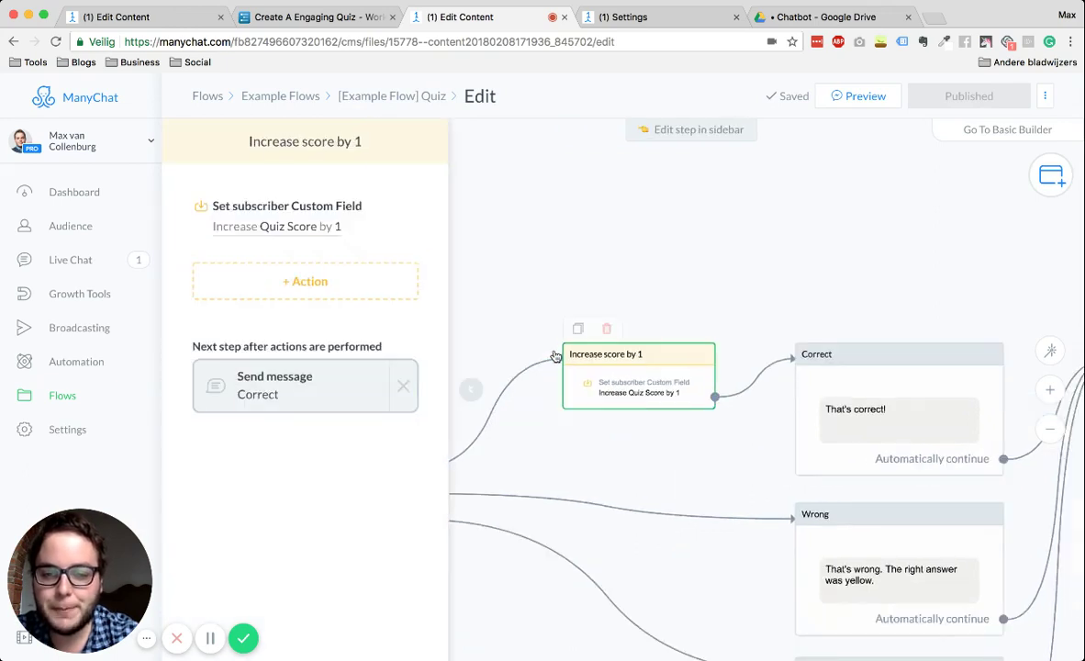
click(280, 206)
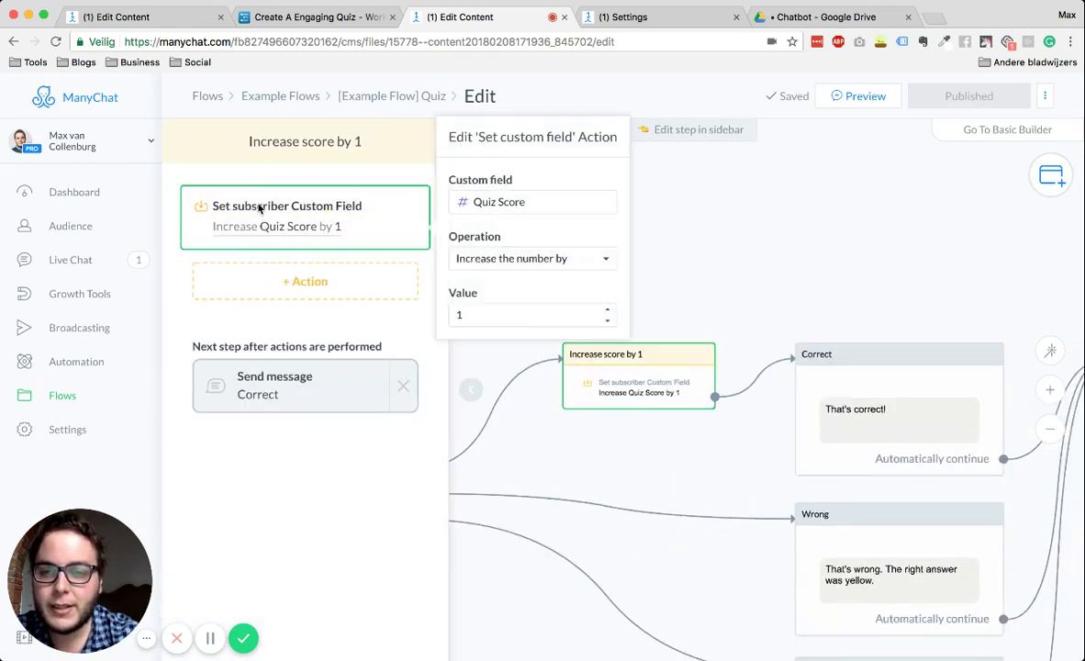
click(505, 200)
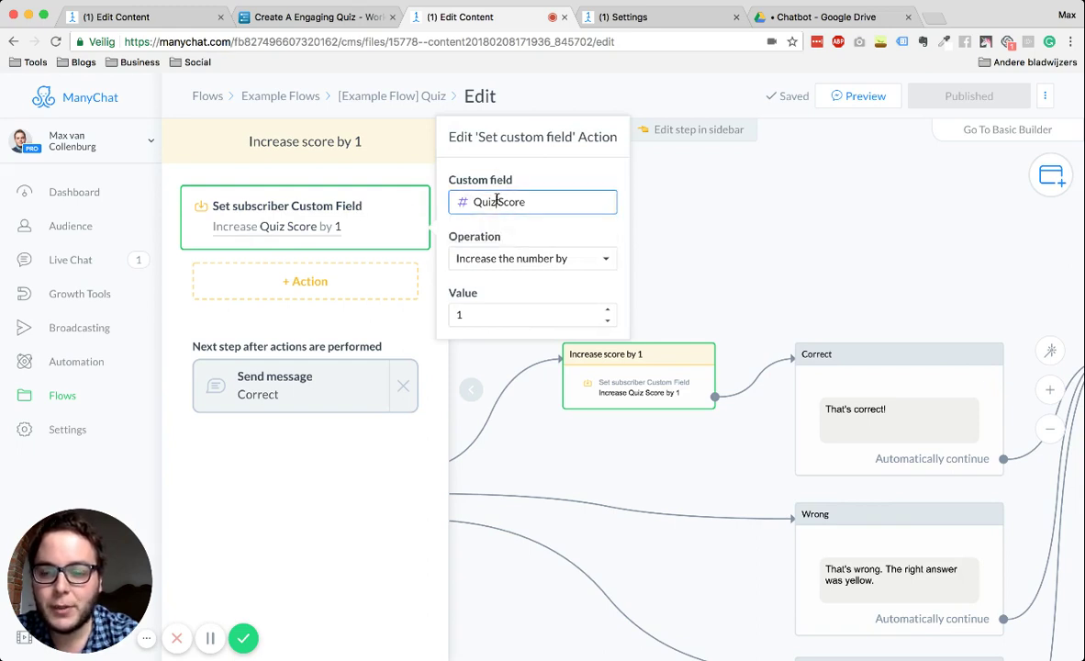
click(548, 179)
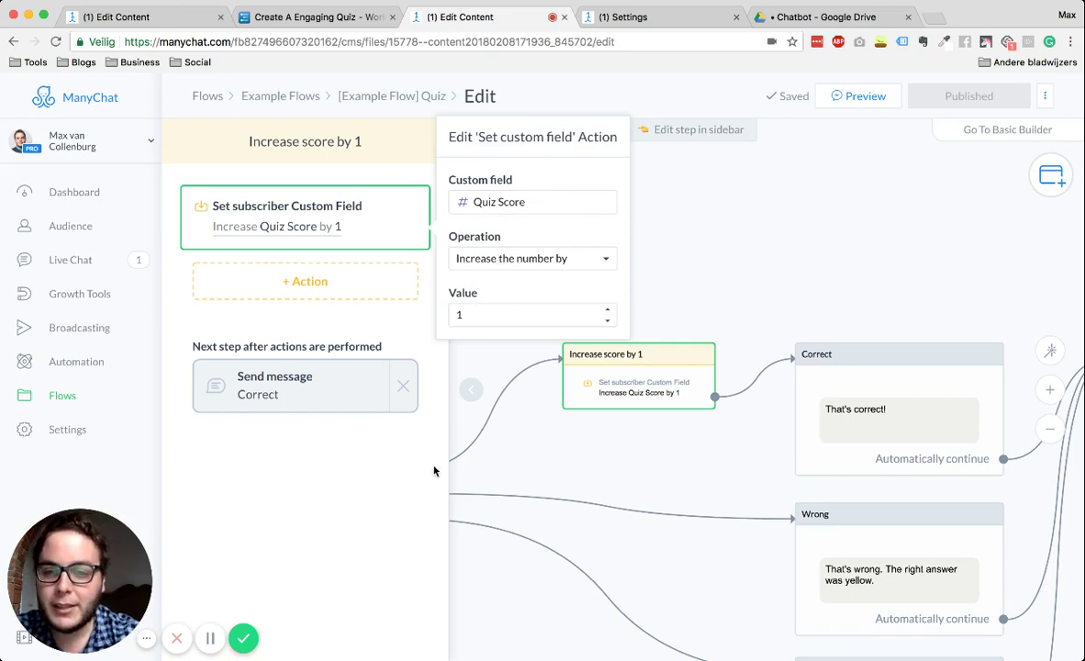
click(469, 387)
Review the score action for Question 1's Yellow answer again and compare its place in the flow with the one after Question 2.
scroll(477, 257, down, 4)
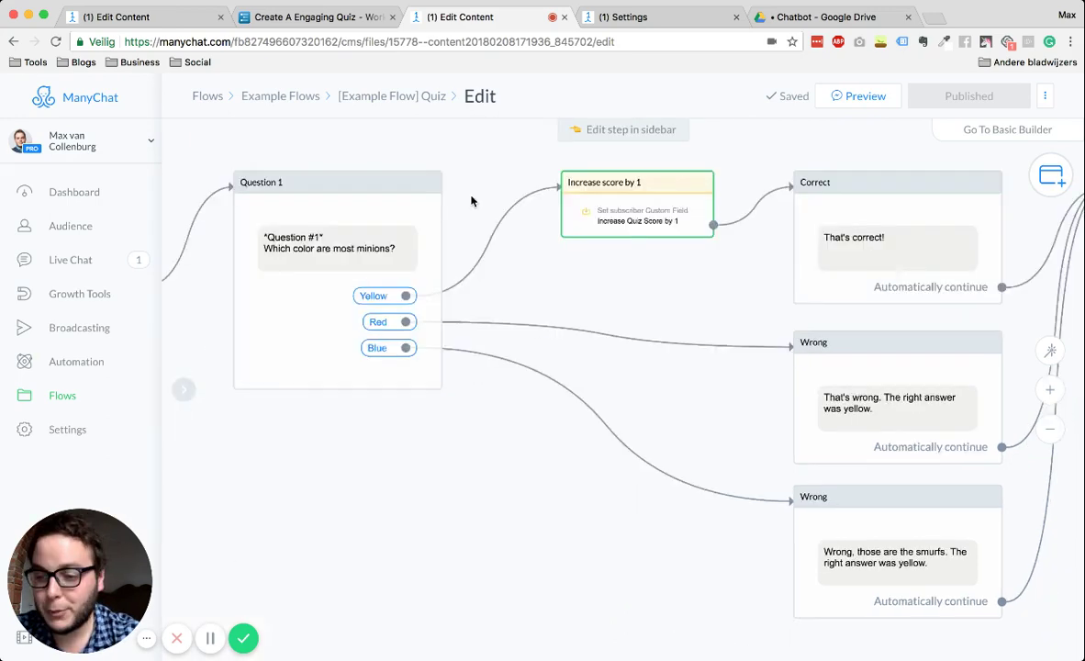
scroll(450, 303, up, 4)
scroll(460, 380, down, 2)
click(583, 395)
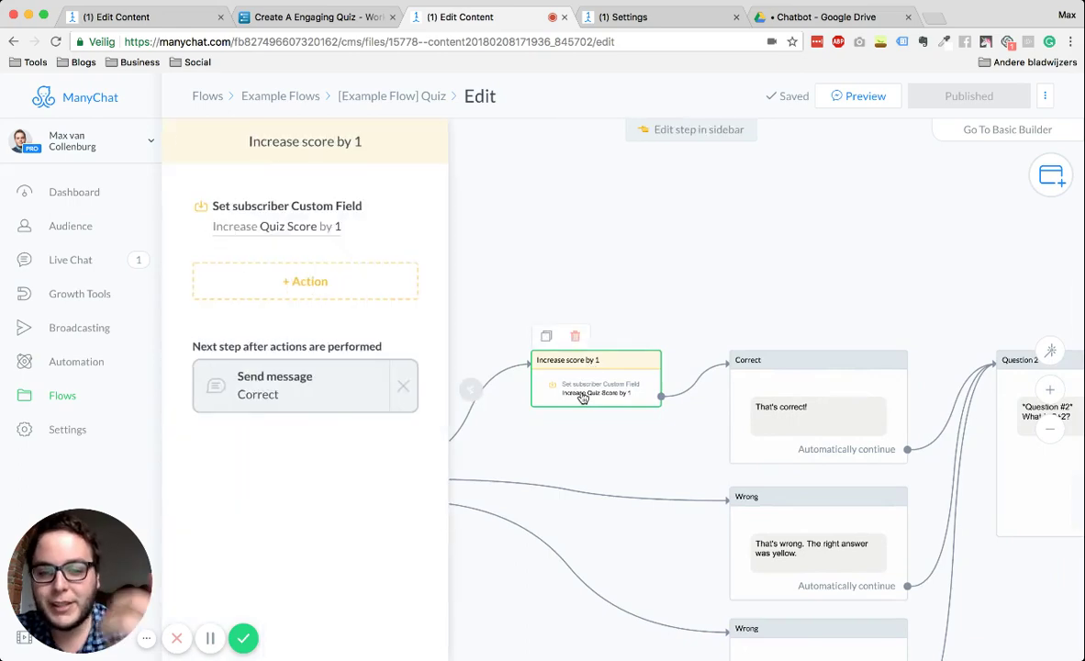
click(469, 388)
drag(646, 266, 475, 267)
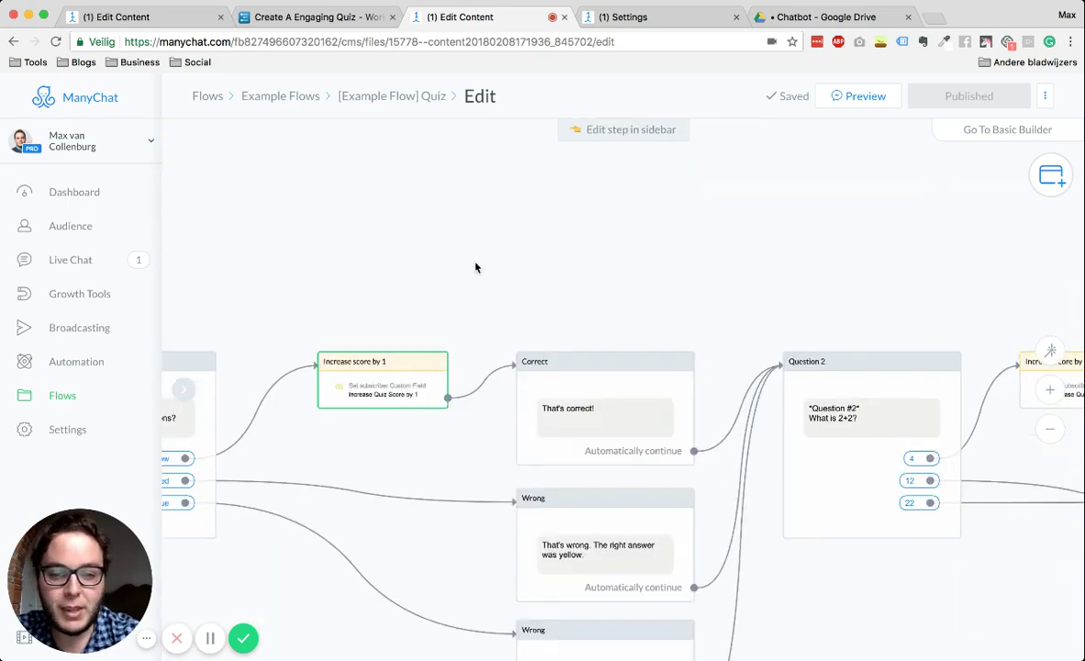
scroll(475, 268, down, 2)
scroll(250, 378, down, 2)
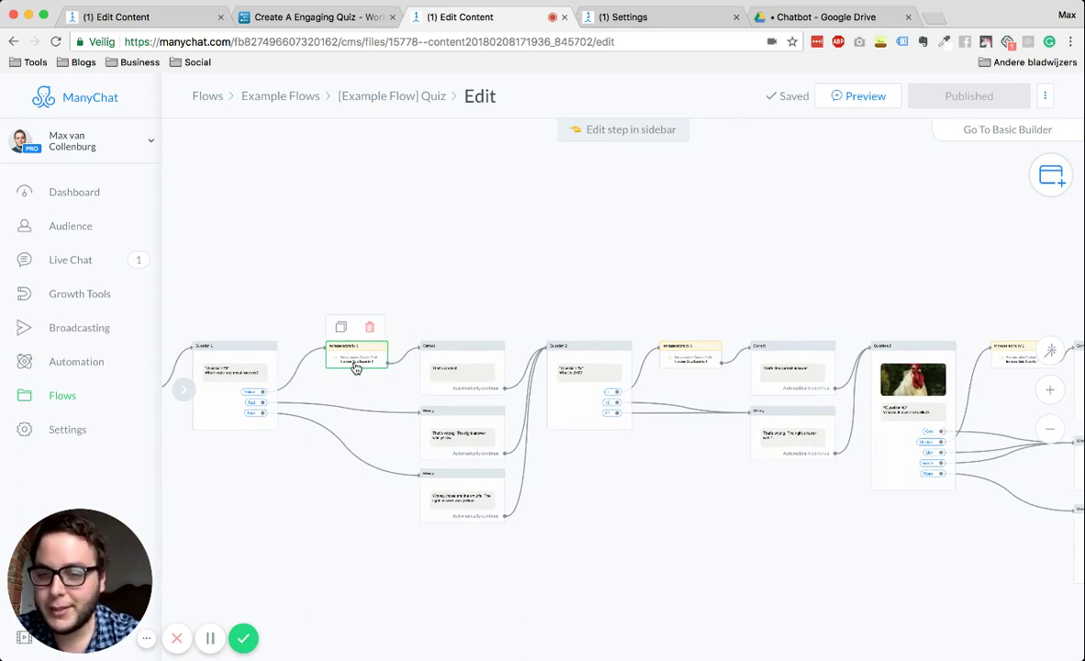
Examine how Question 1's Yellow, Red and Blue answers lead to the correct and wrong reply messages.
scroll(355, 369, up, 2)
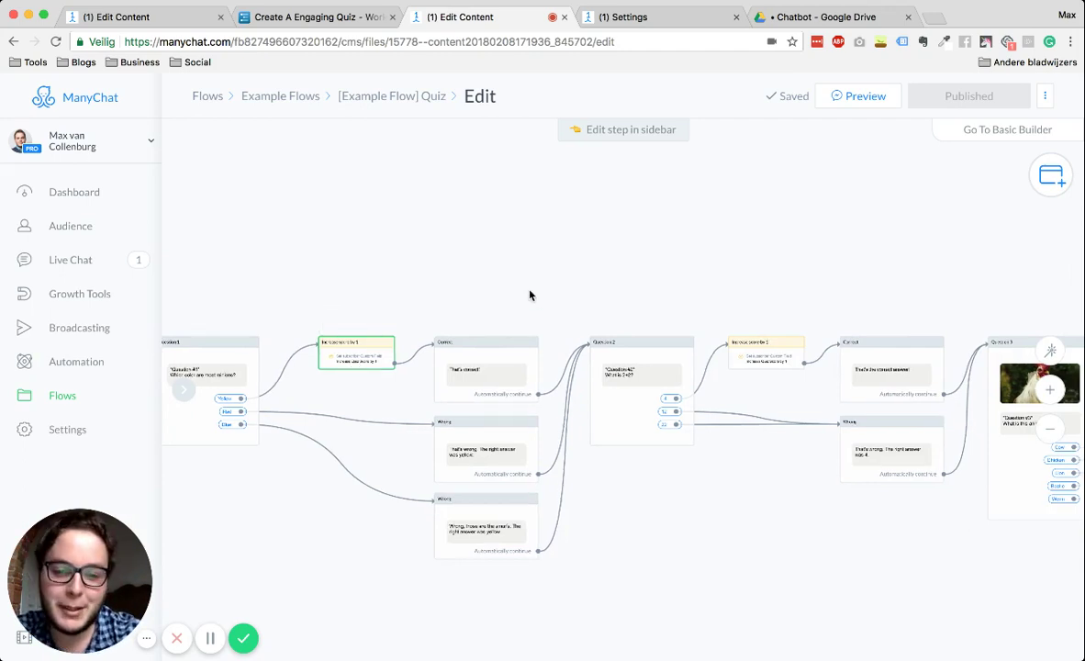
scroll(467, 354, up, 4)
drag(398, 390, 543, 404)
scroll(465, 332, down, 2)
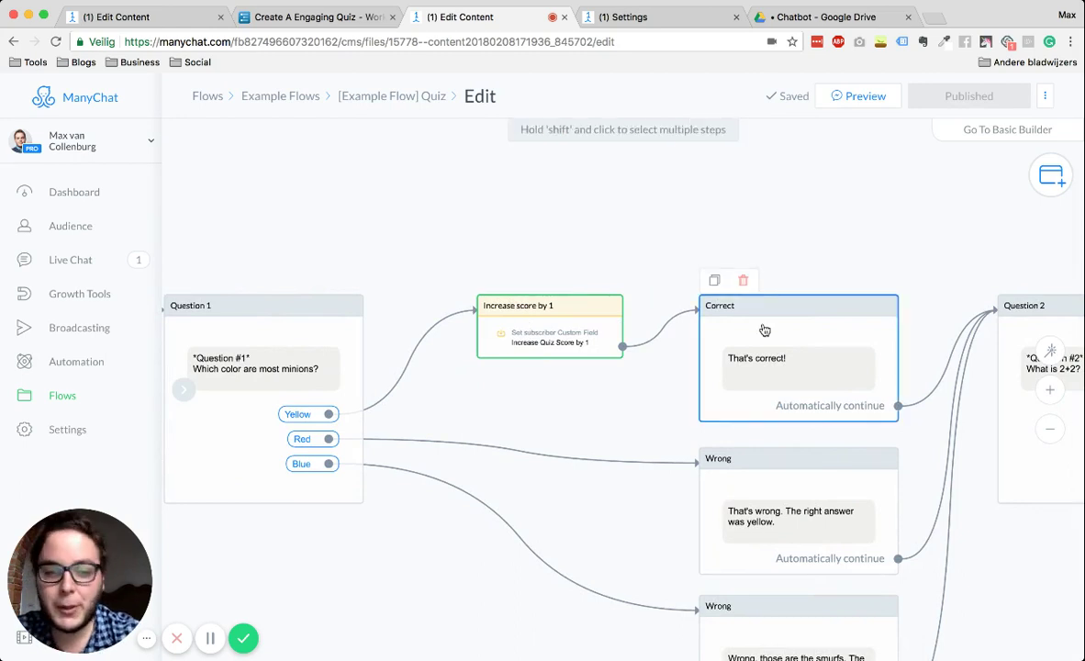
click(596, 394)
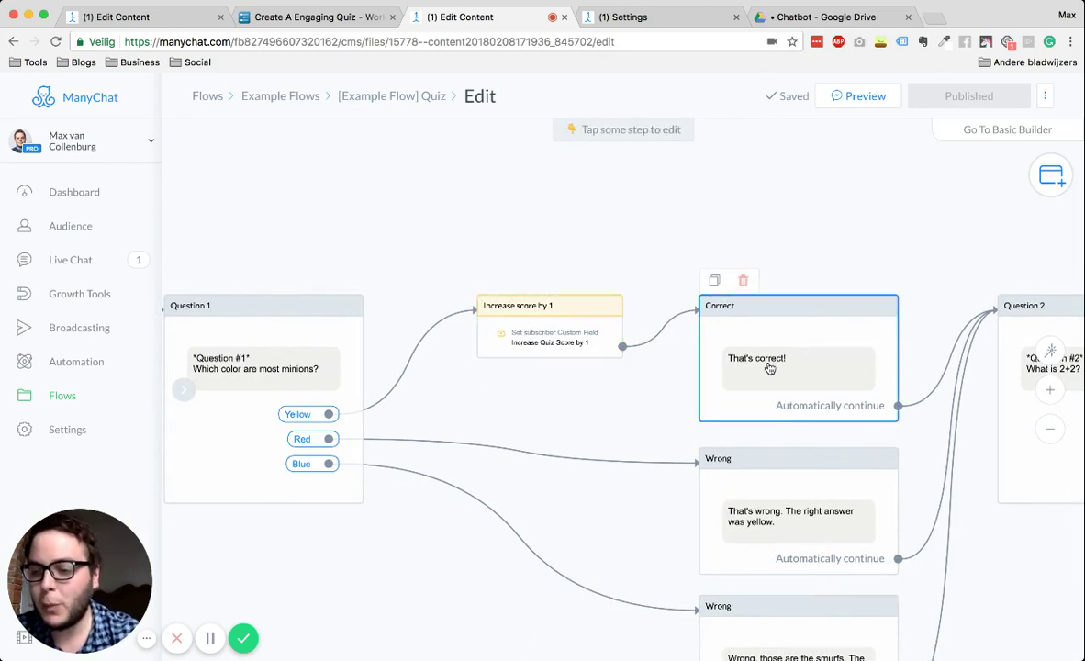
drag(615, 412, 642, 375)
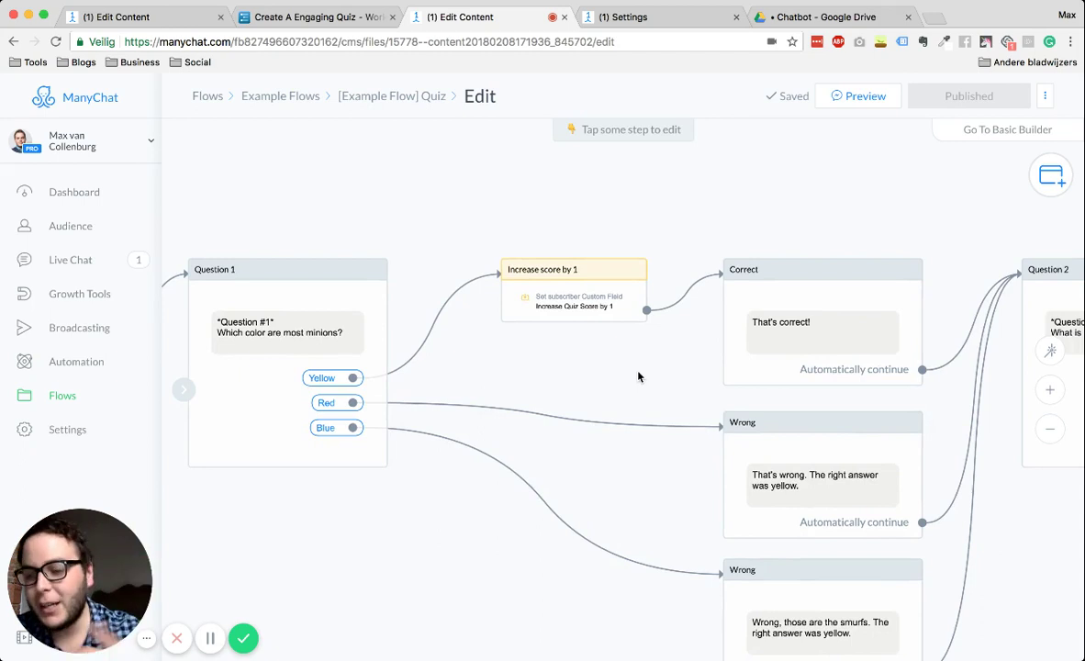
scroll(639, 375, down, 5)
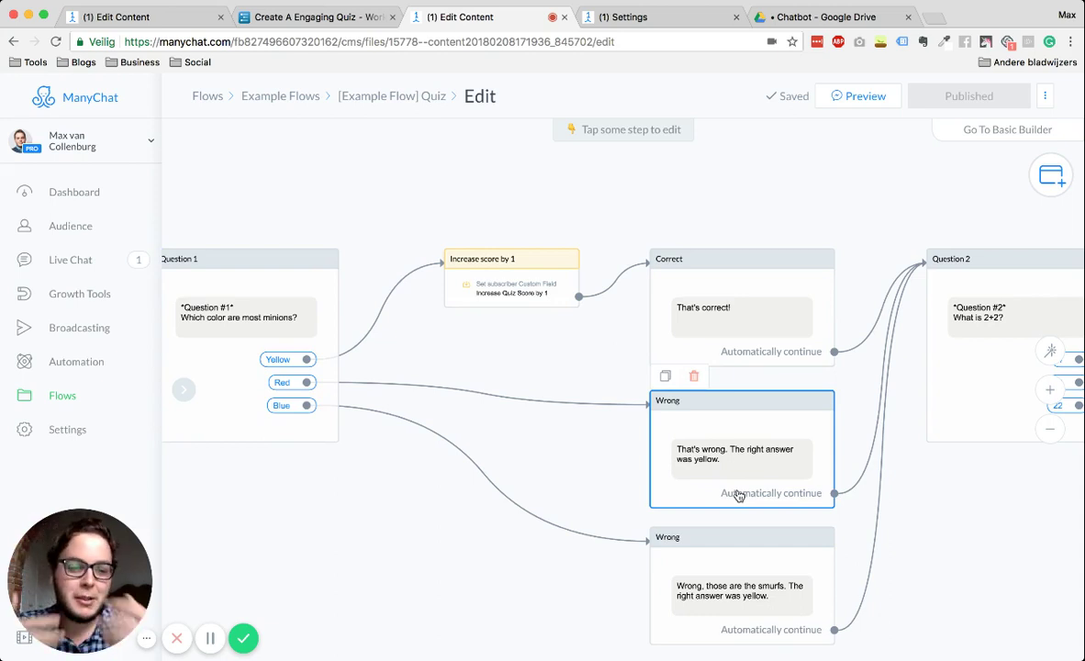
Examine Question 2's answer branches and inspect the Quiz Score settings of its "Increase score by 1" action.
drag(946, 498, 353, 506)
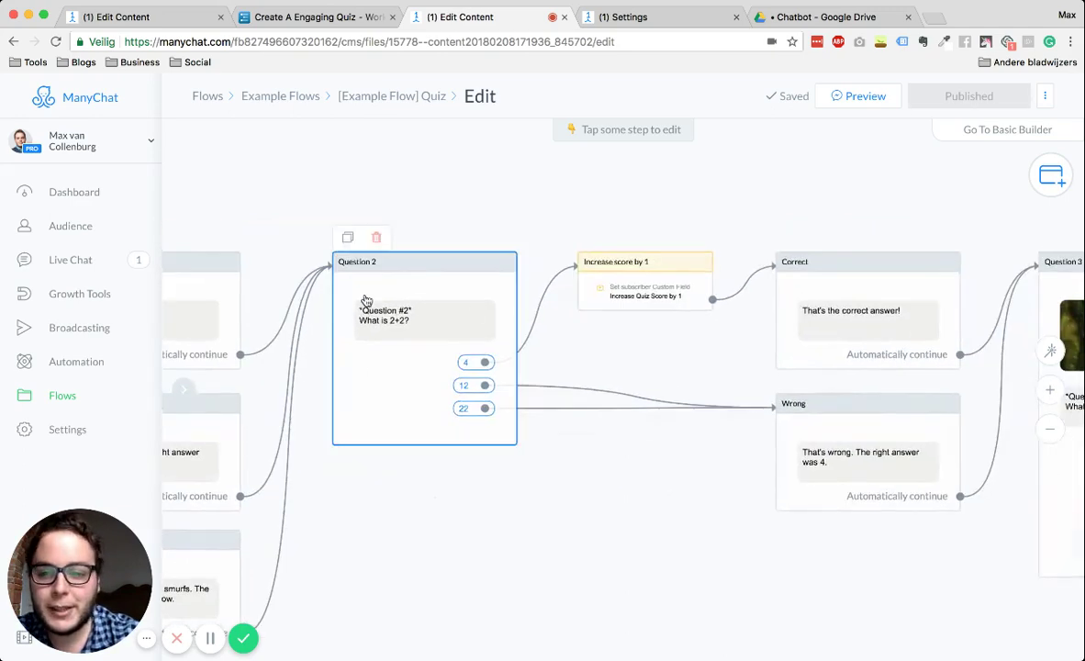
drag(538, 467, 418, 472)
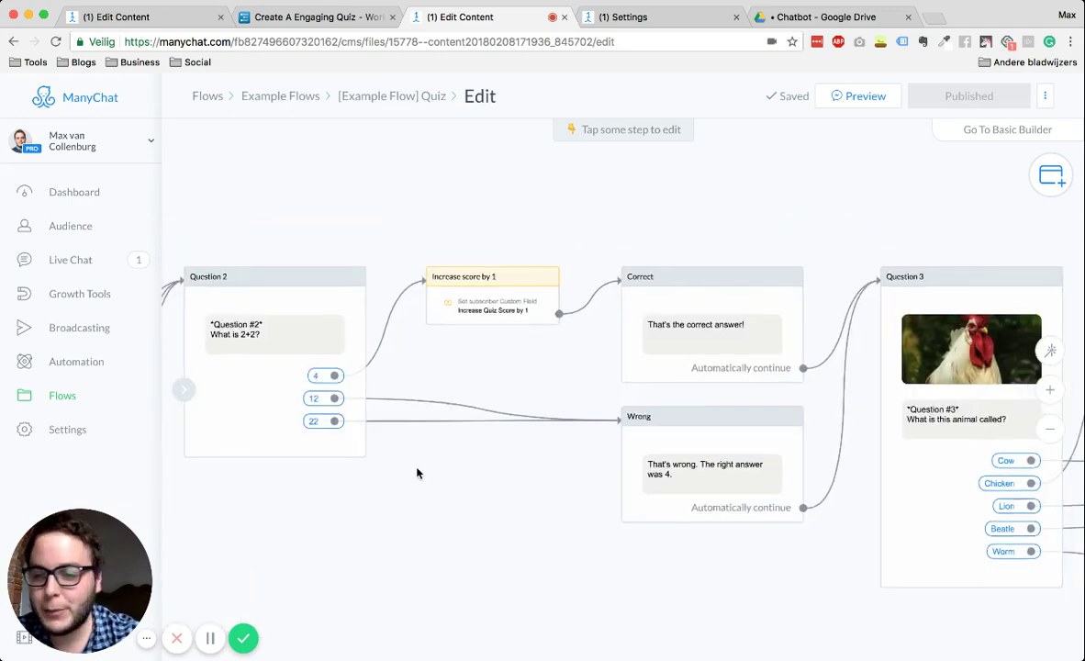
scroll(376, 387, down, 2)
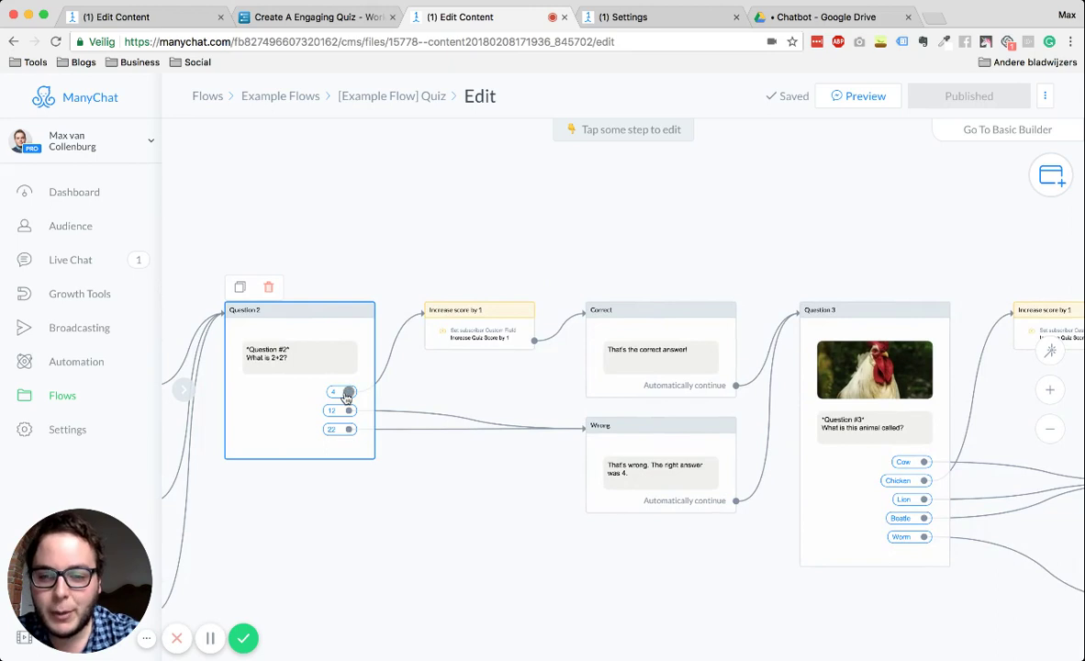
scroll(500, 332, up, 2)
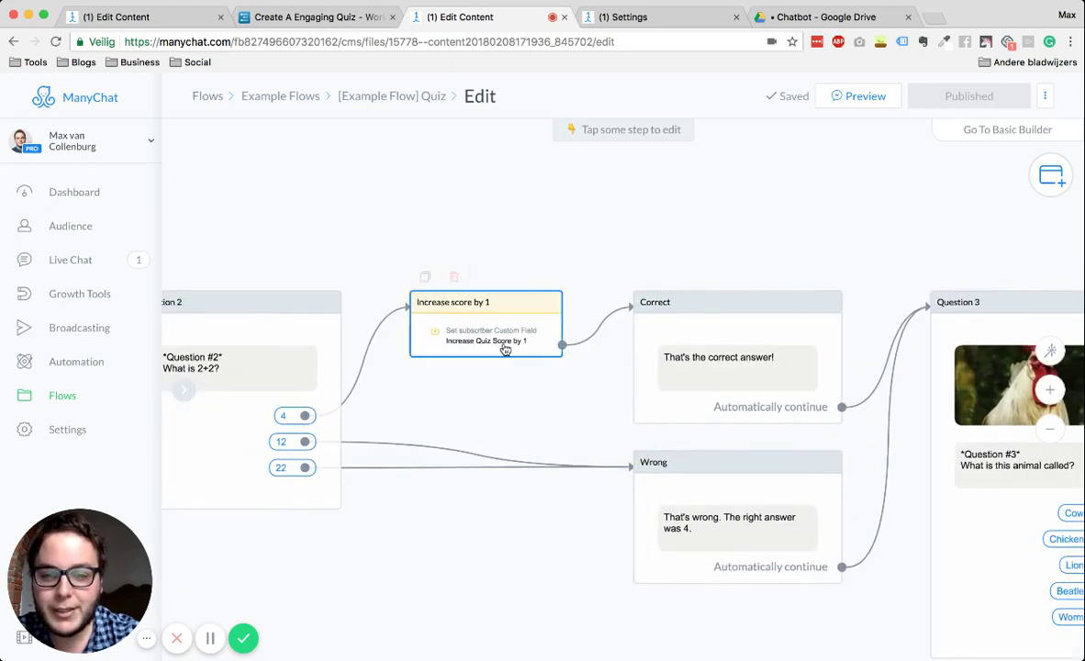
click(504, 345)
click(292, 224)
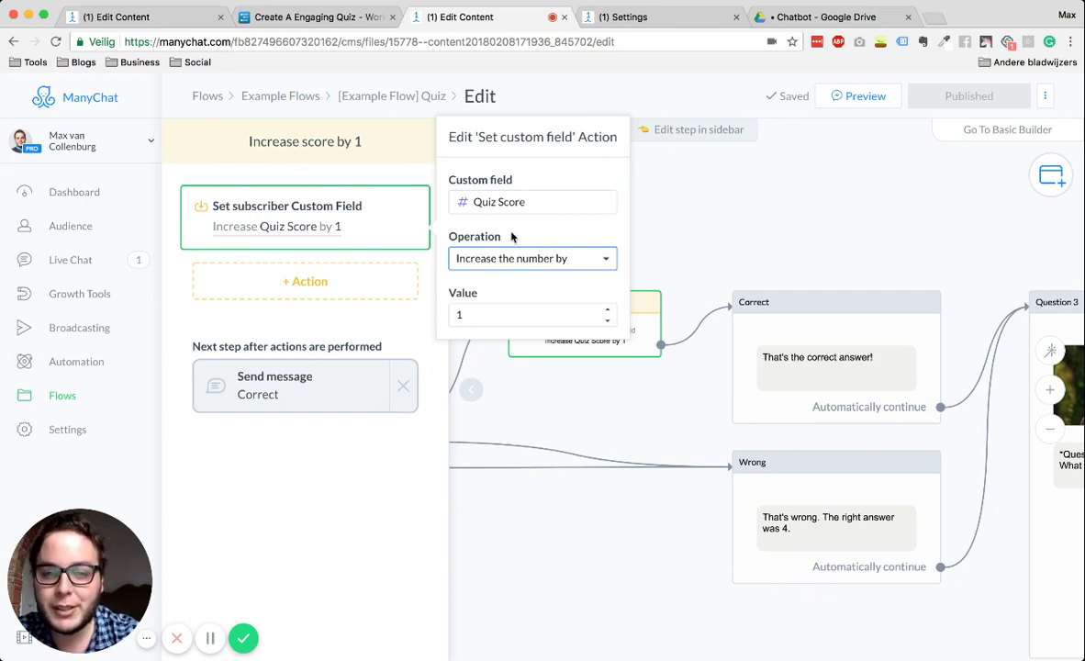
click(462, 424)
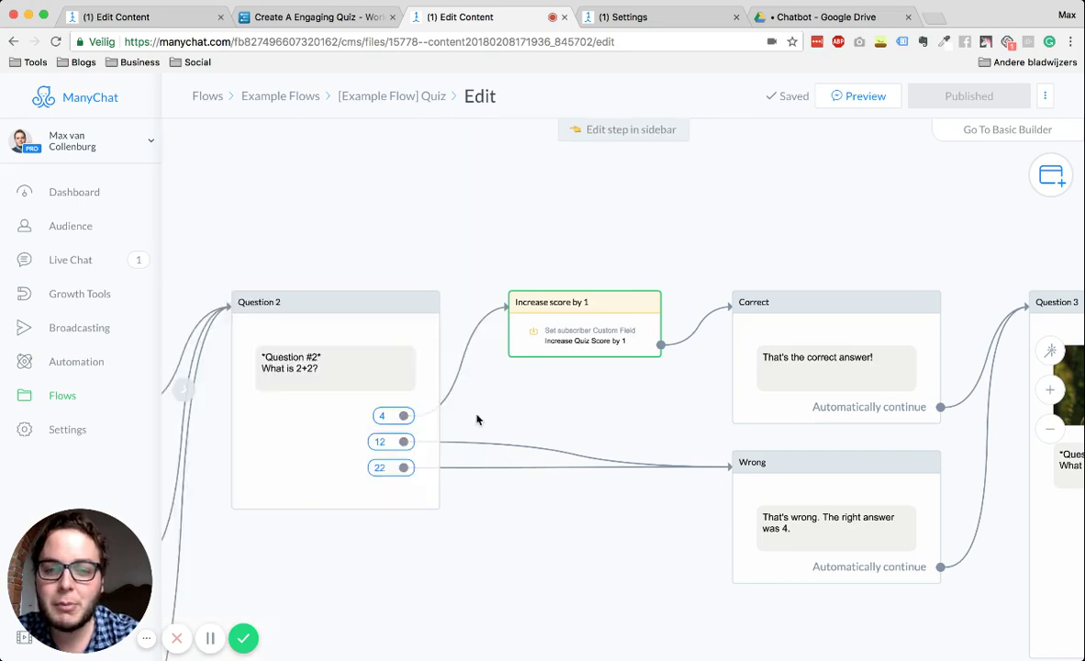
Follow Question 2's replies to Question 3, and inspect that question's image, text and quick replies in its step settings.
scroll(532, 392, right, 4)
scroll(725, 220, right, 2)
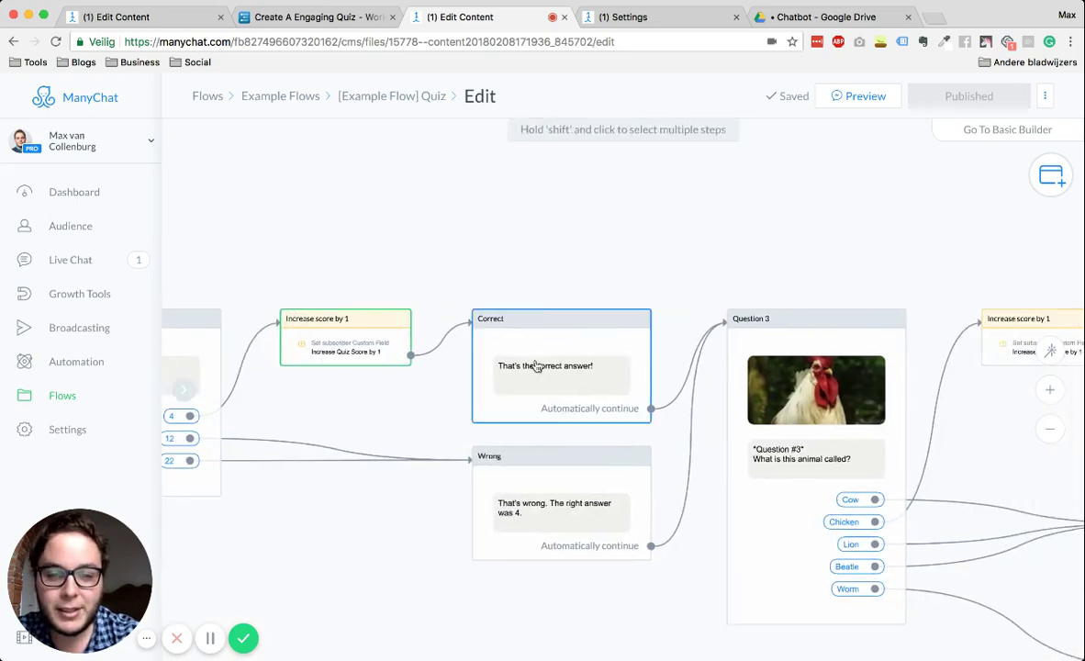
scroll(754, 250, right, 5)
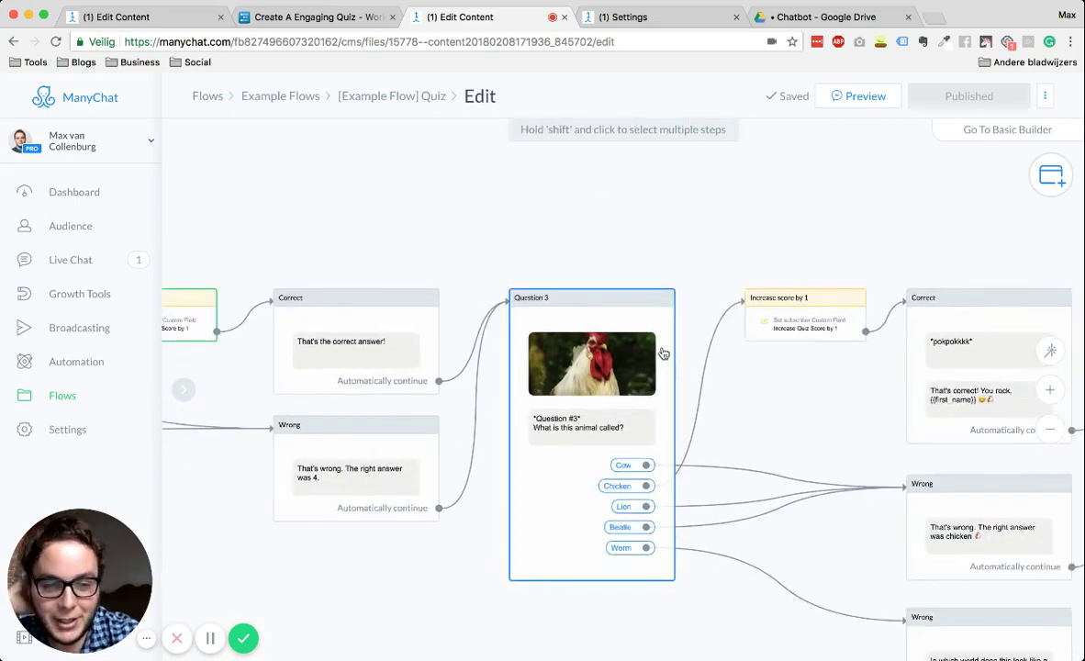
drag(711, 373, 503, 276)
scroll(502, 277, down, 2)
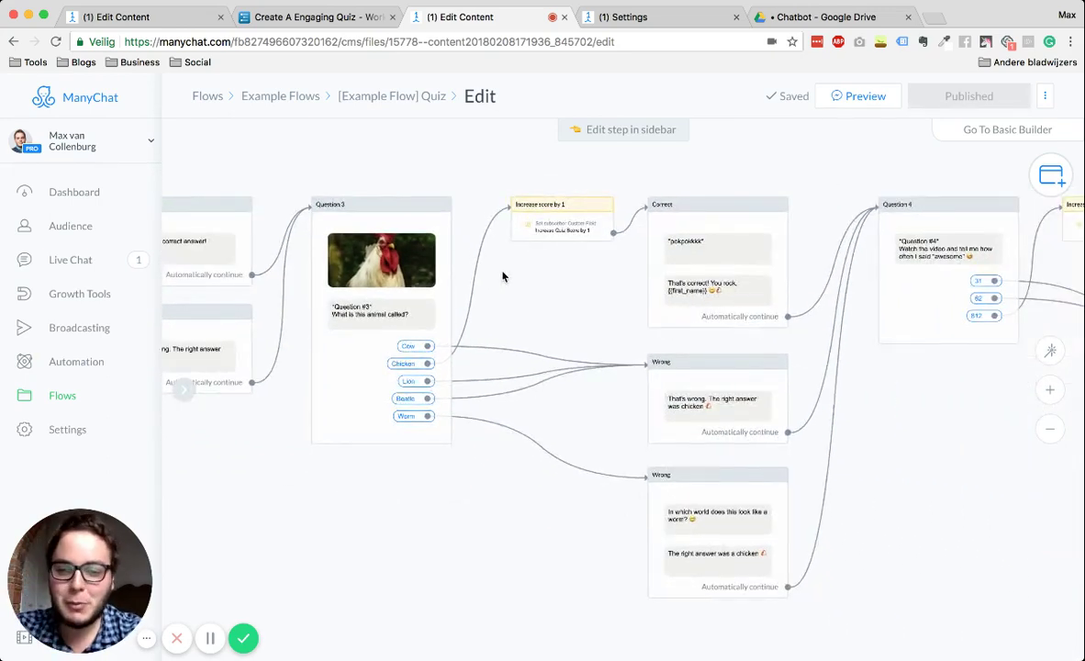
click(404, 268)
scroll(363, 312, up, 2)
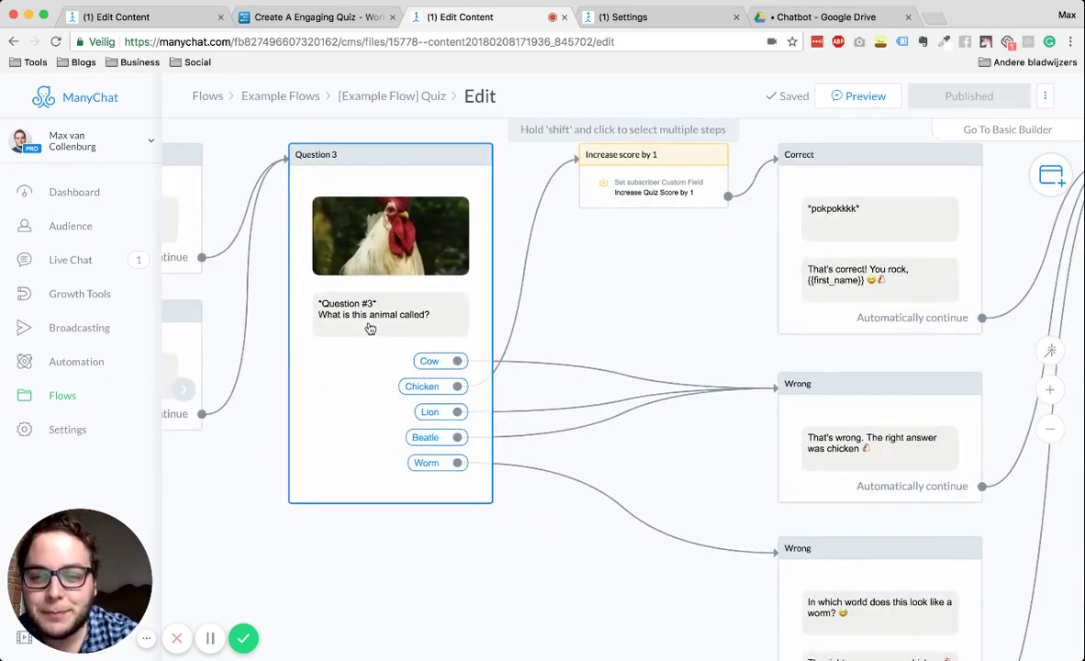
scroll(401, 243, left, 5)
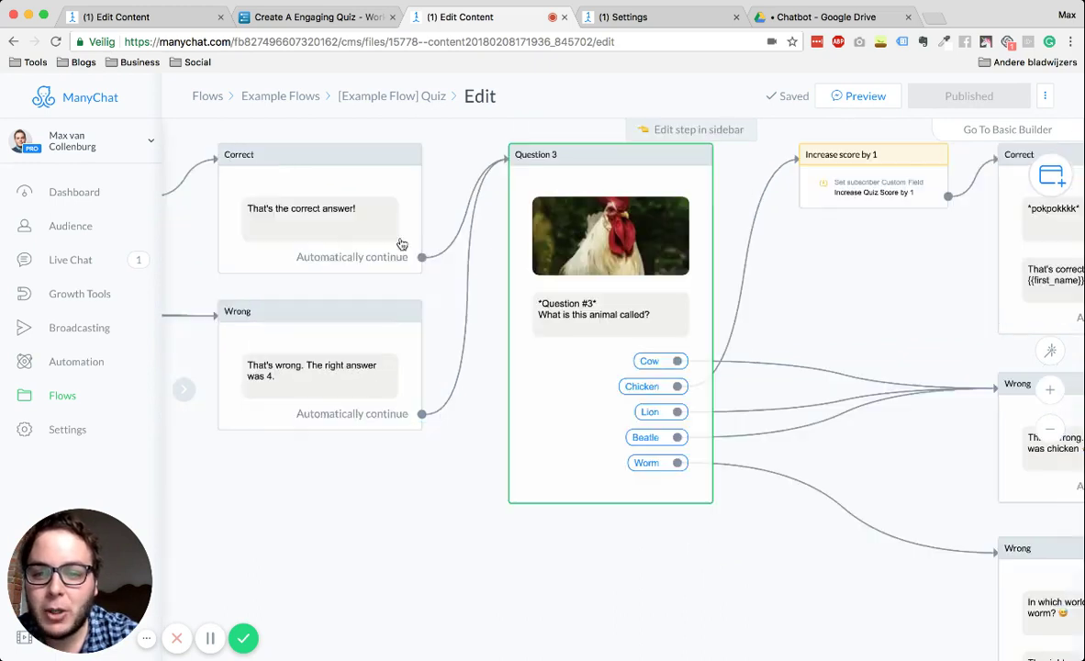
click(567, 263)
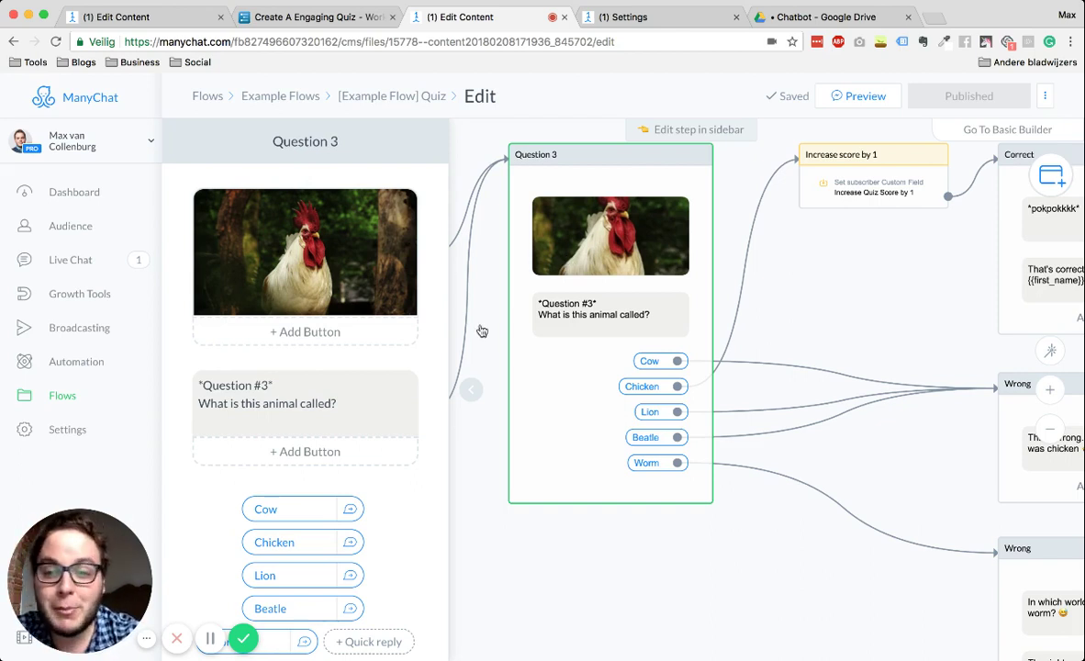
click(470, 389)
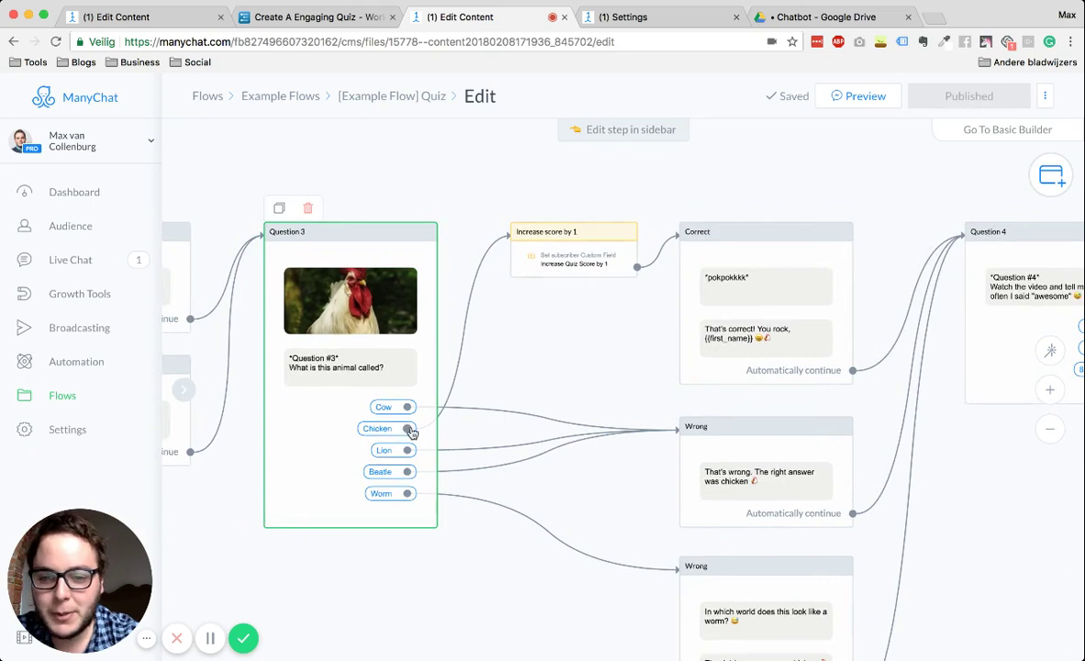
Check the score action for Question 3's Chicken answer and trace the other answers to their wrong-answer messages.
click(520, 233)
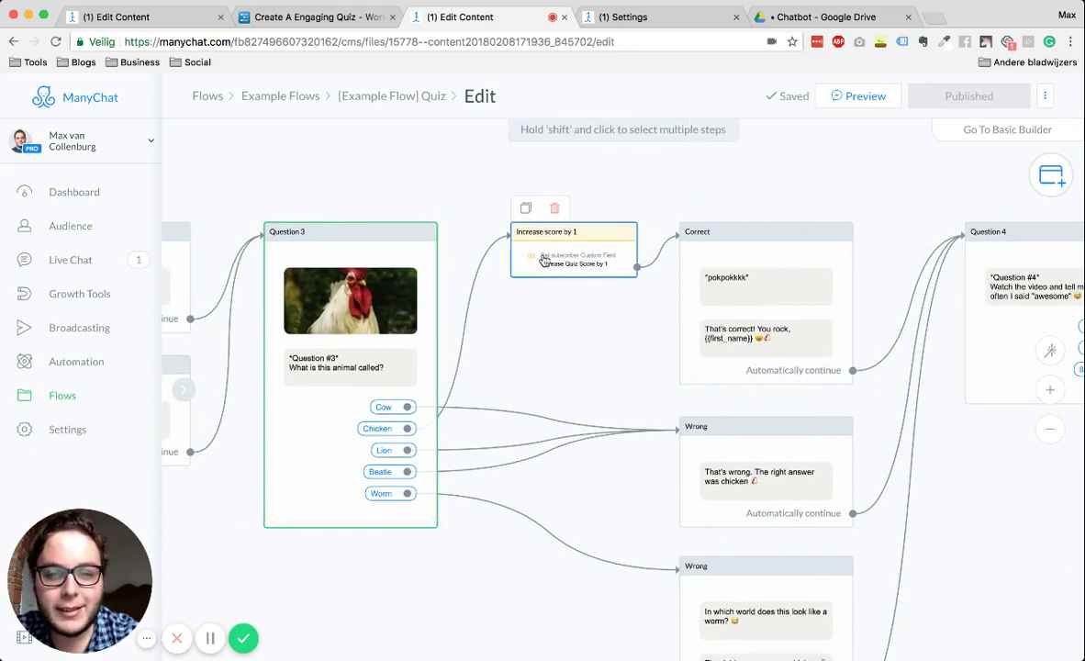
click(529, 239)
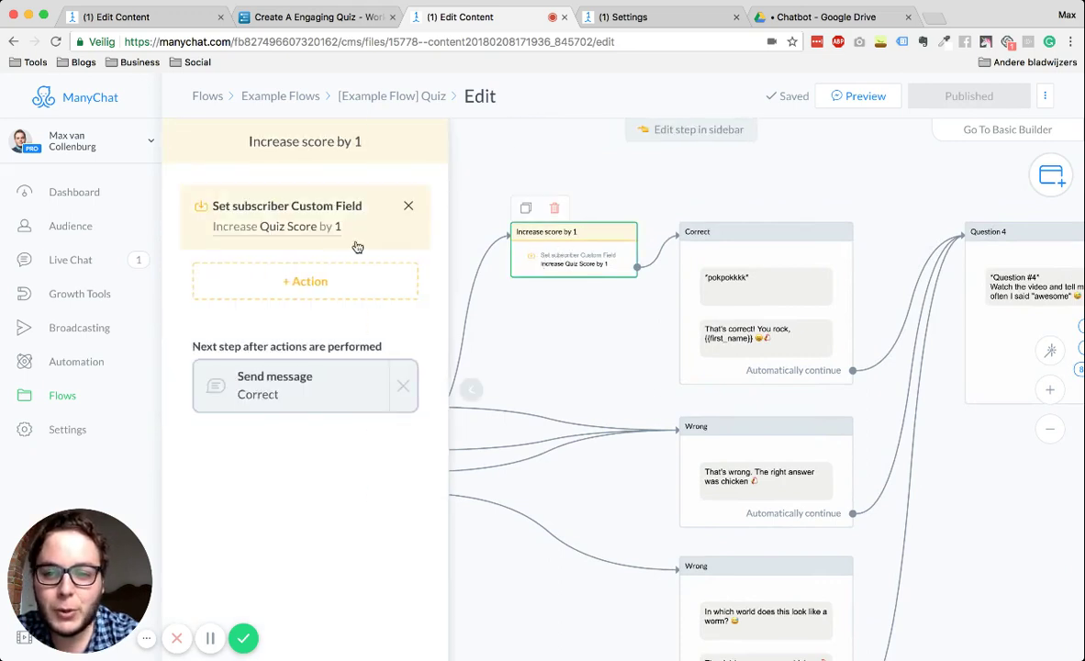
click(488, 354)
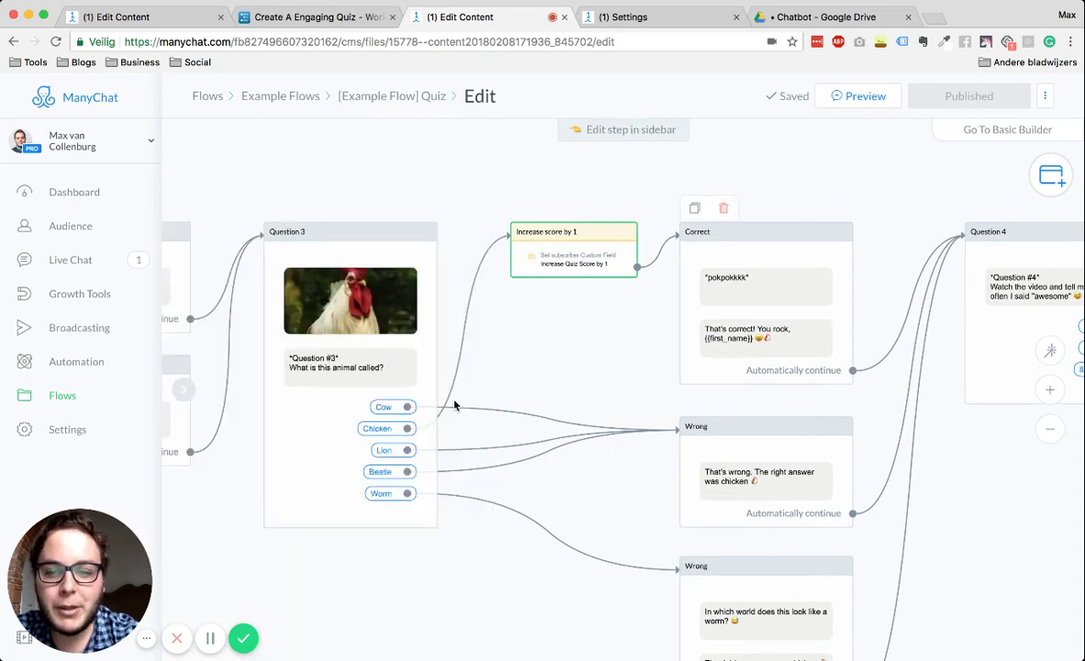
click(412, 426)
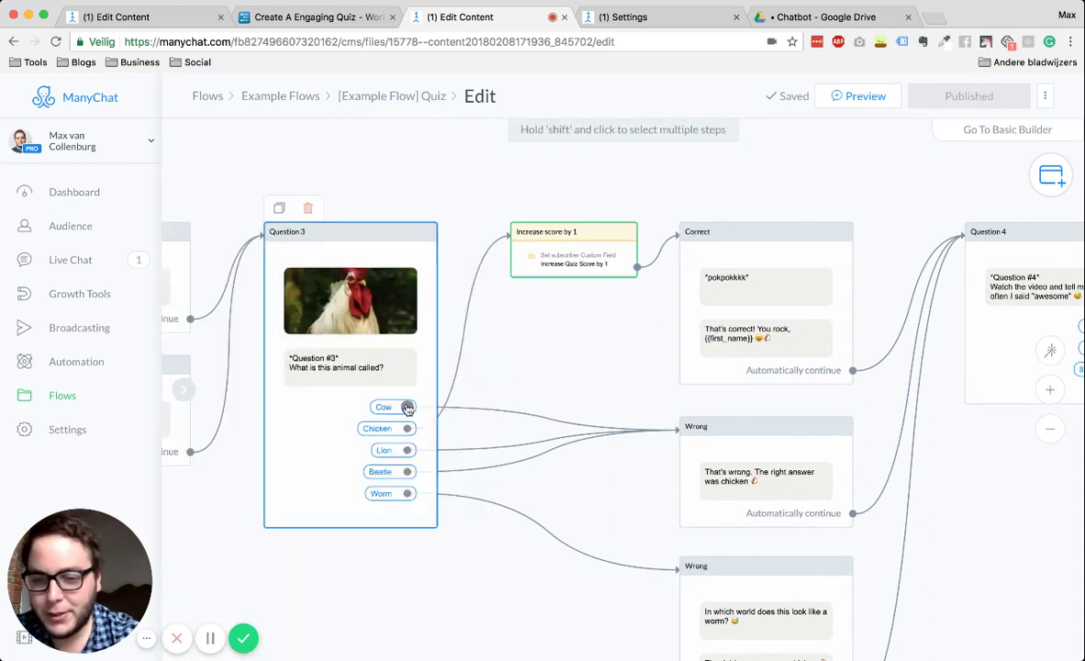
click(399, 532)
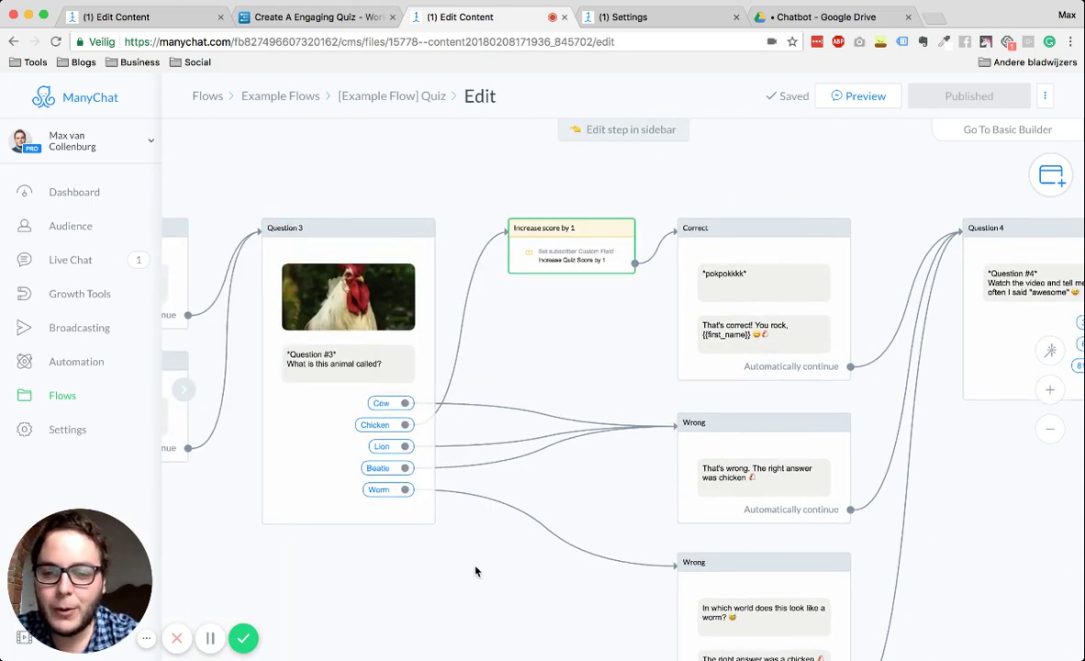
Trace Question 3's Cow, Lion and Beatle answers to their shared wrong-answer message.
drag(476, 571, 425, 464)
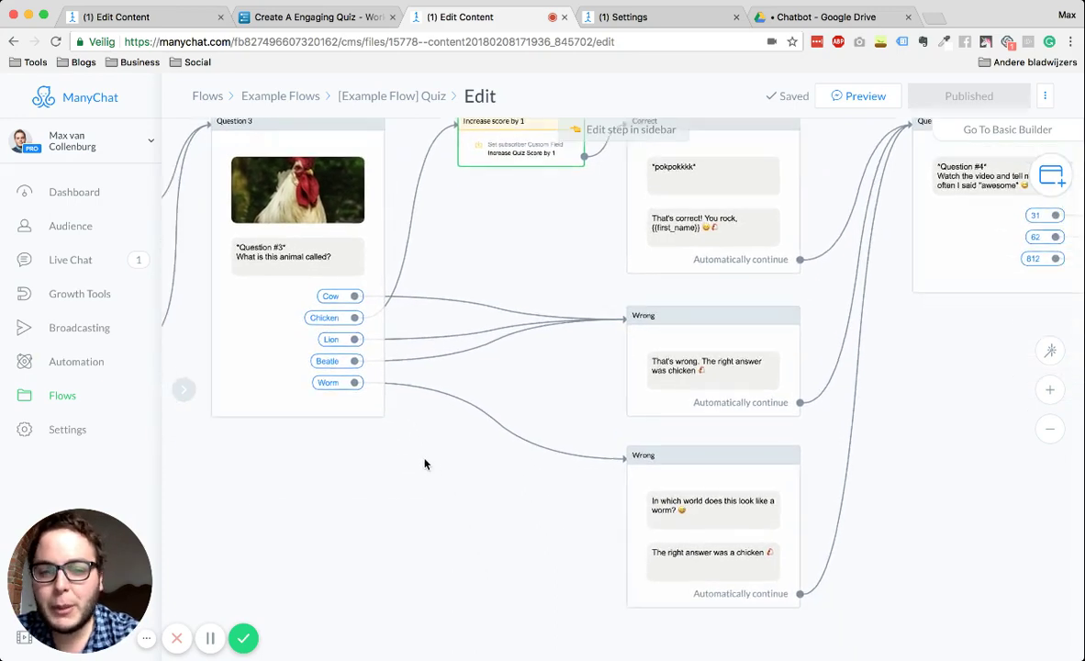
click(695, 324)
click(631, 458)
click(689, 365)
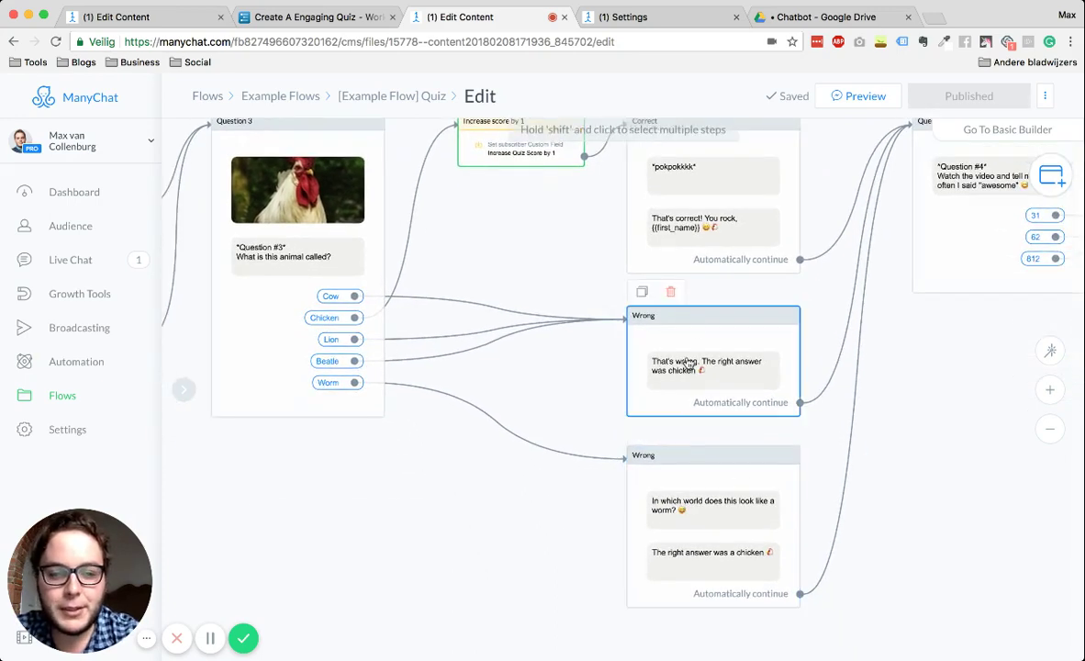
click(508, 354)
click(382, 302)
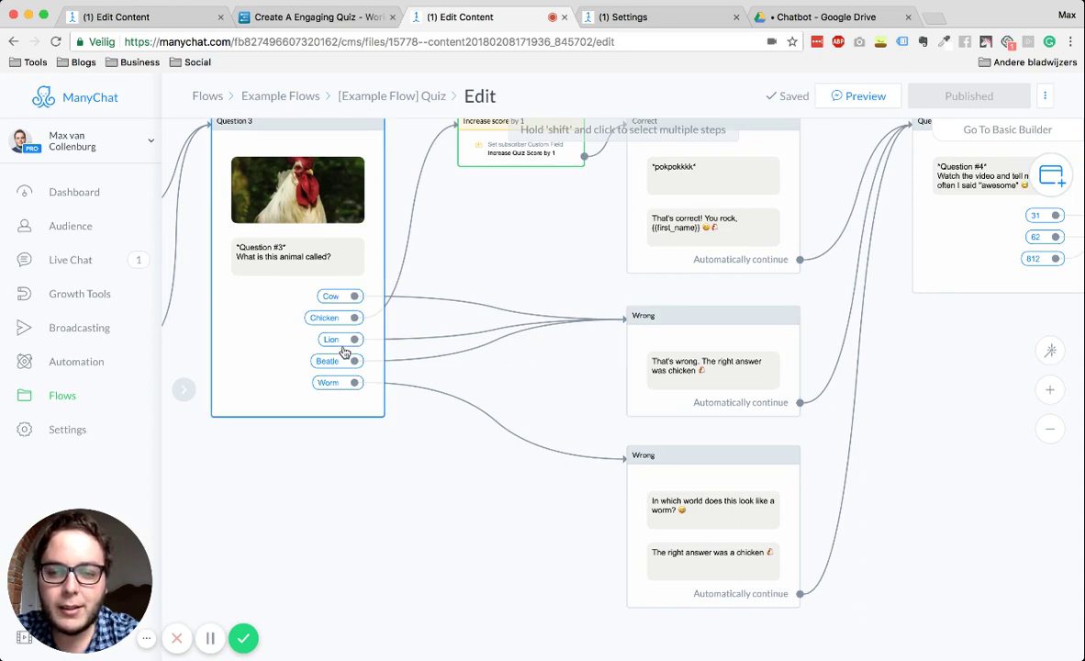
click(739, 377)
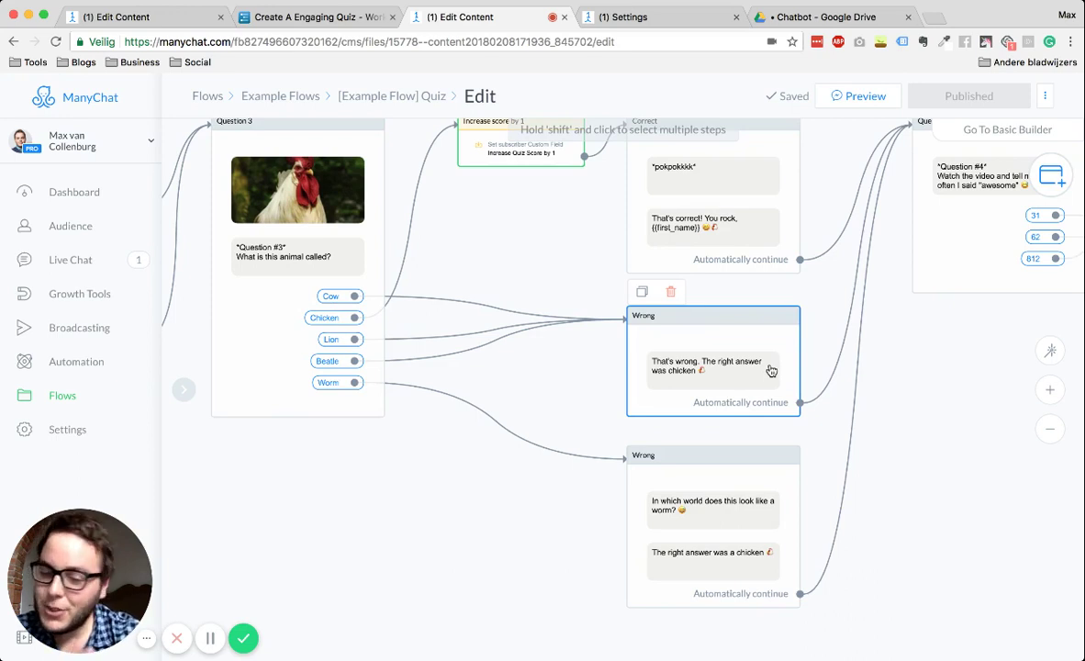
Follow Question 3's Worm answer to its own wrong-answer message and compare it with the other reply branches leading to Question 4.
click(352, 380)
click(804, 508)
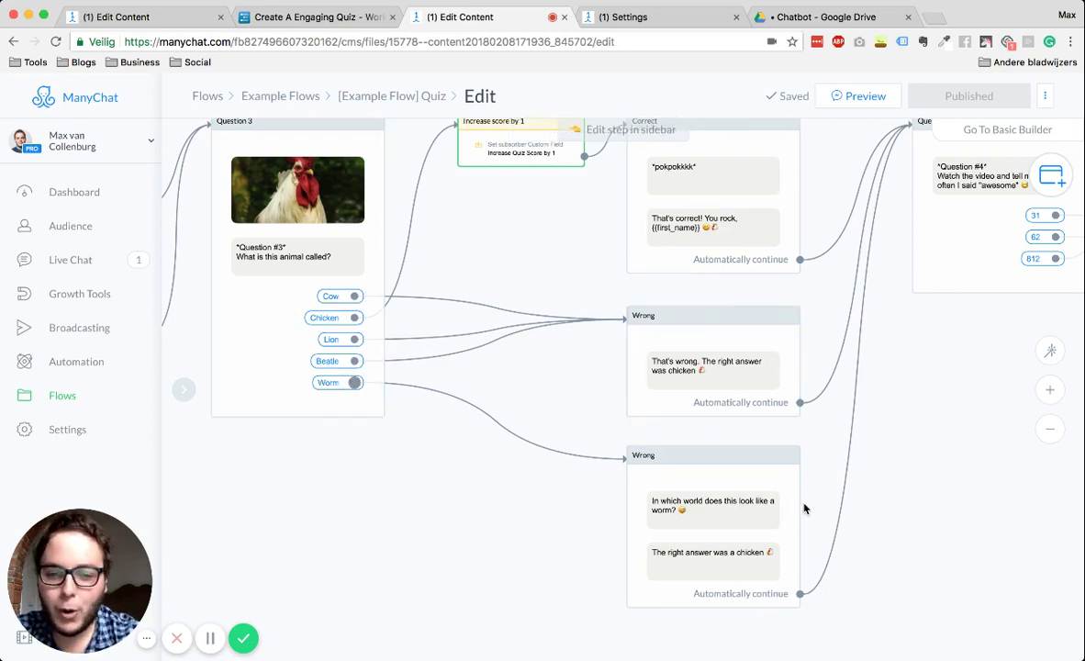
click(785, 518)
scroll(765, 532, up, 2)
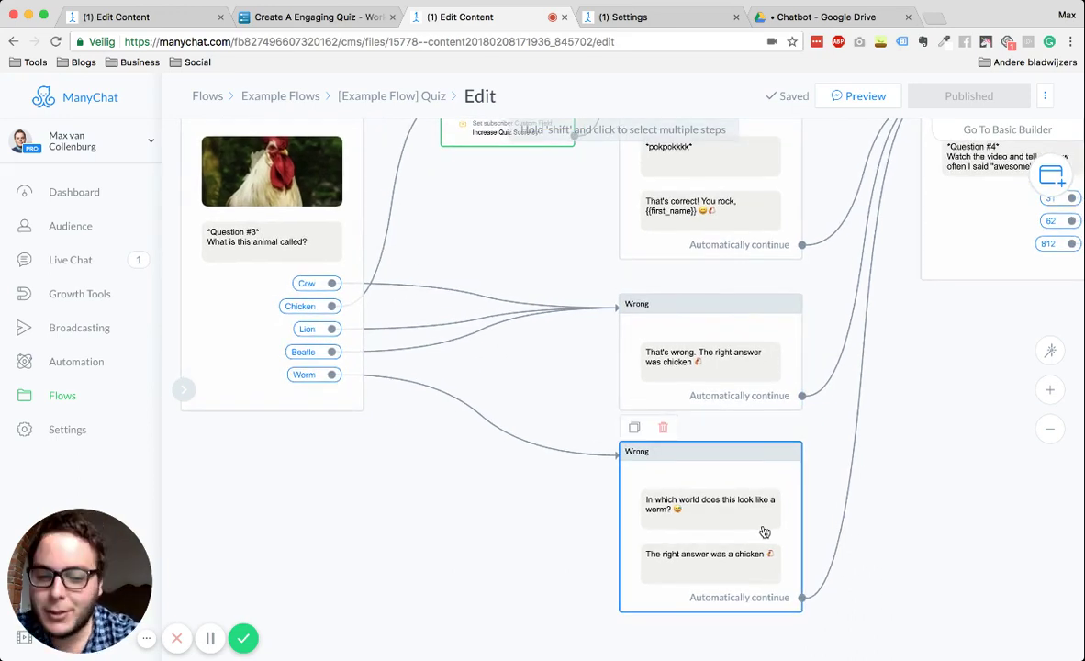
scroll(731, 531, down, 2)
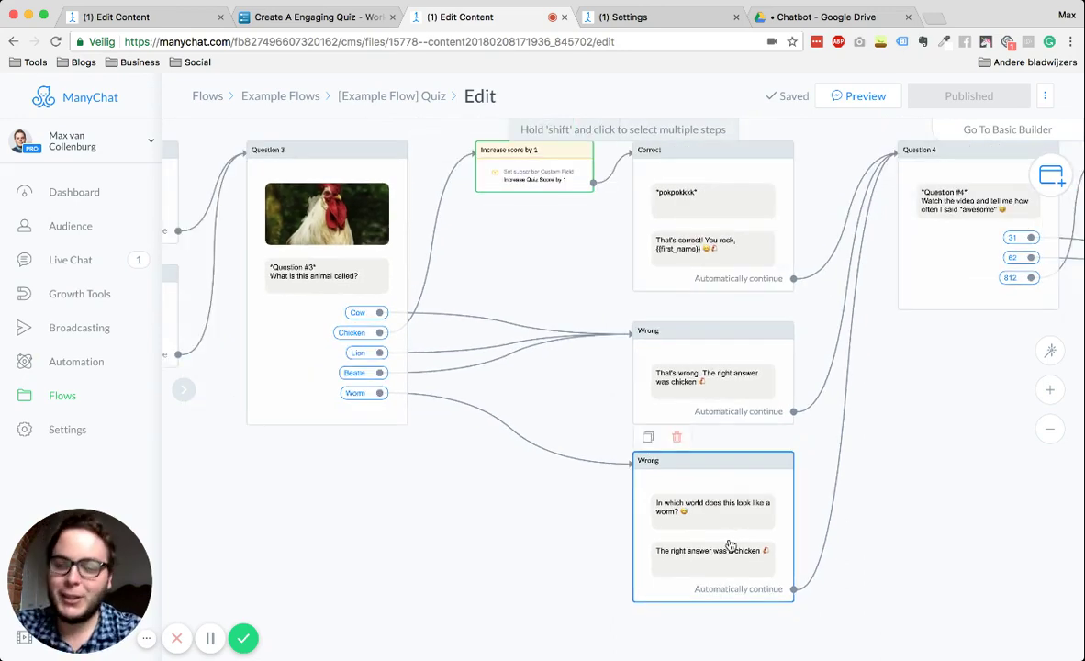
click(846, 479)
scroll(811, 538, down, 3)
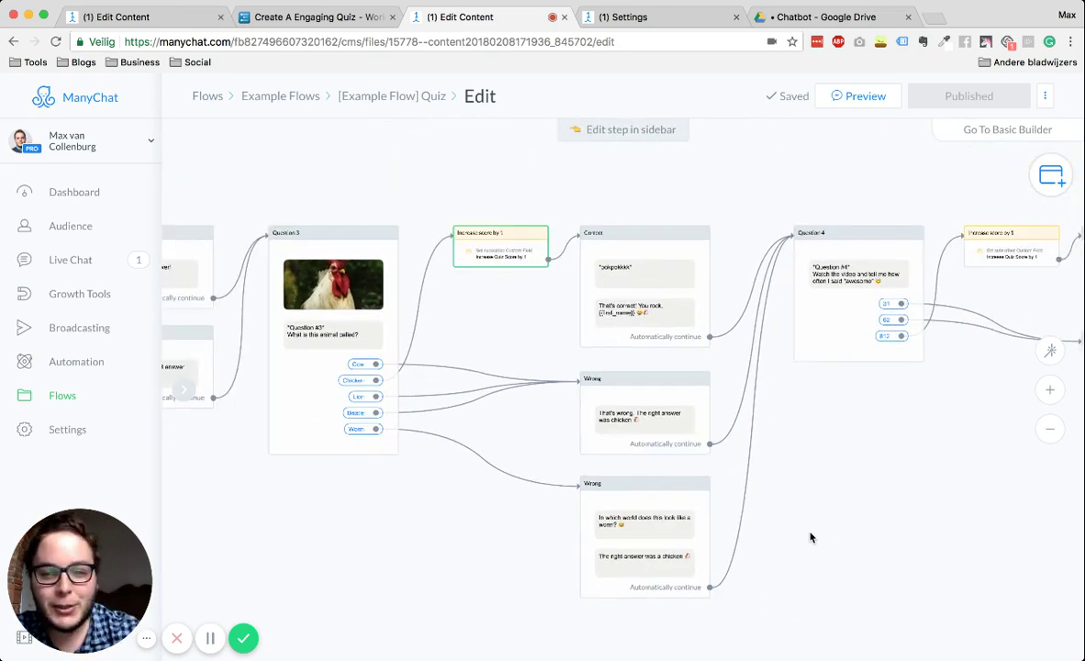
scroll(826, 459, right, 2)
click(257, 403)
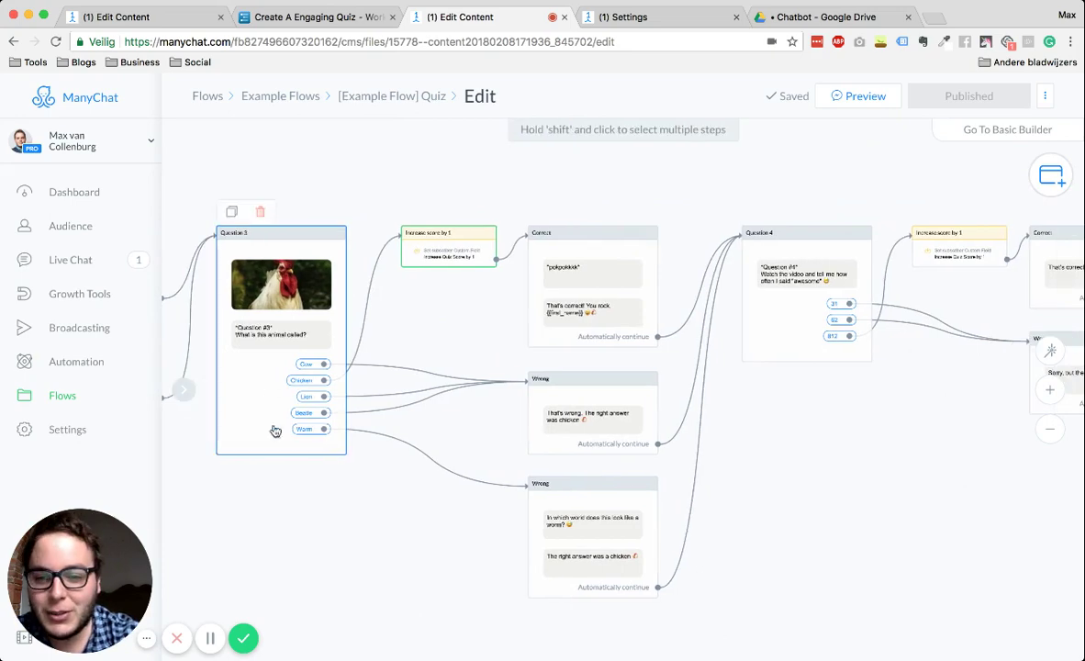
click(823, 478)
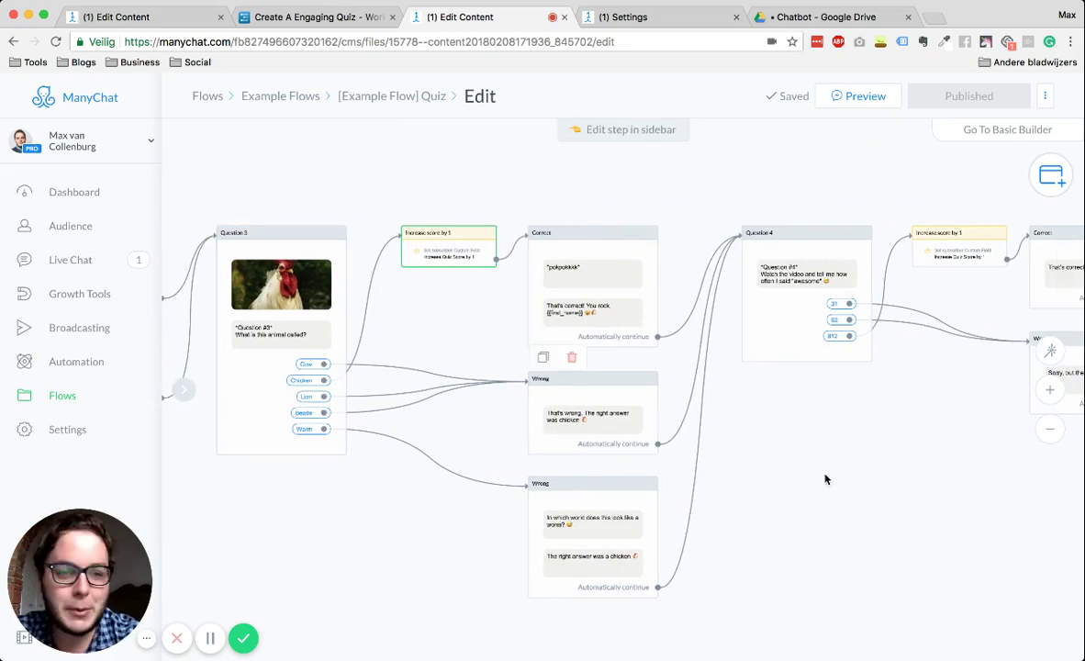
Inspect Question 4's text and its 31, 62 and 812 quick replies in the step settings.
scroll(770, 508, right, 5)
click(595, 317)
scroll(594, 318, up, 3)
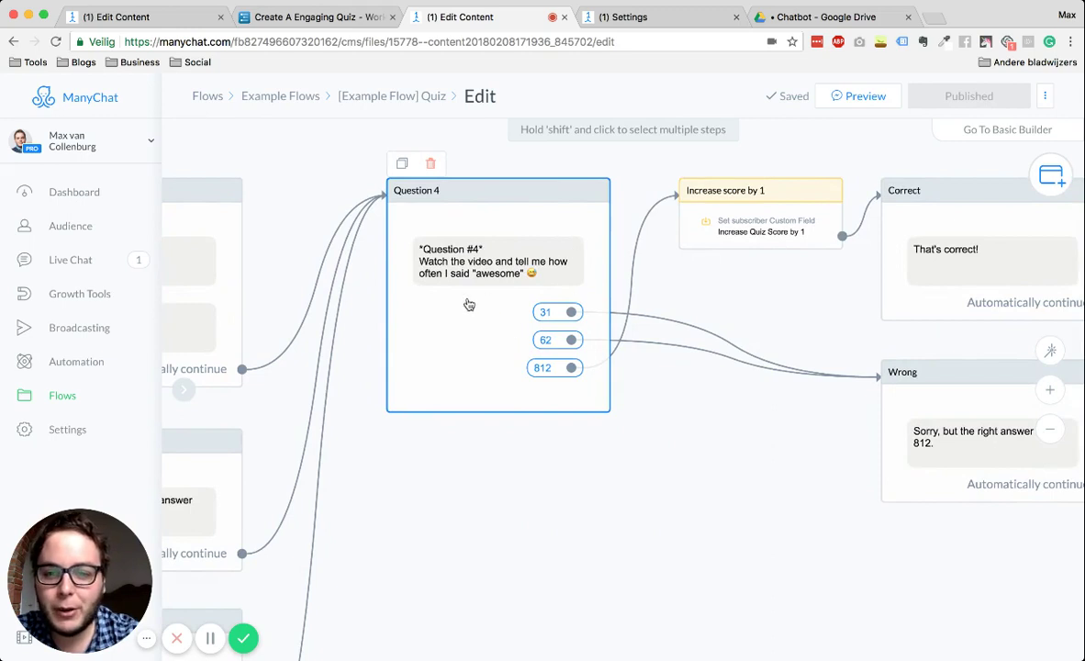
click(451, 267)
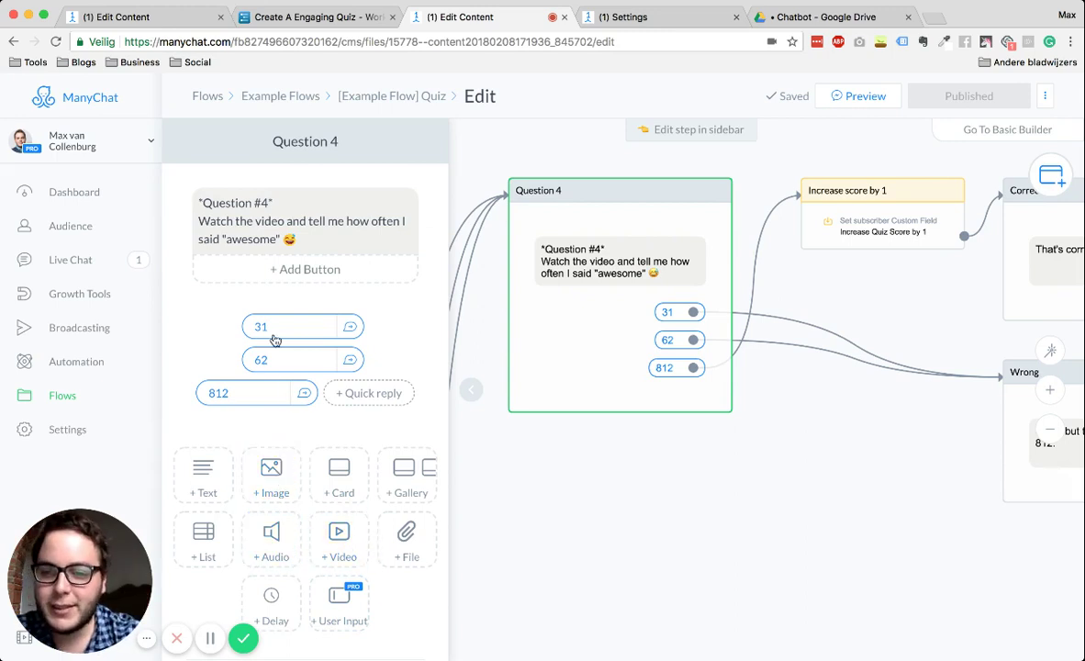
click(460, 458)
drag(816, 508, 704, 522)
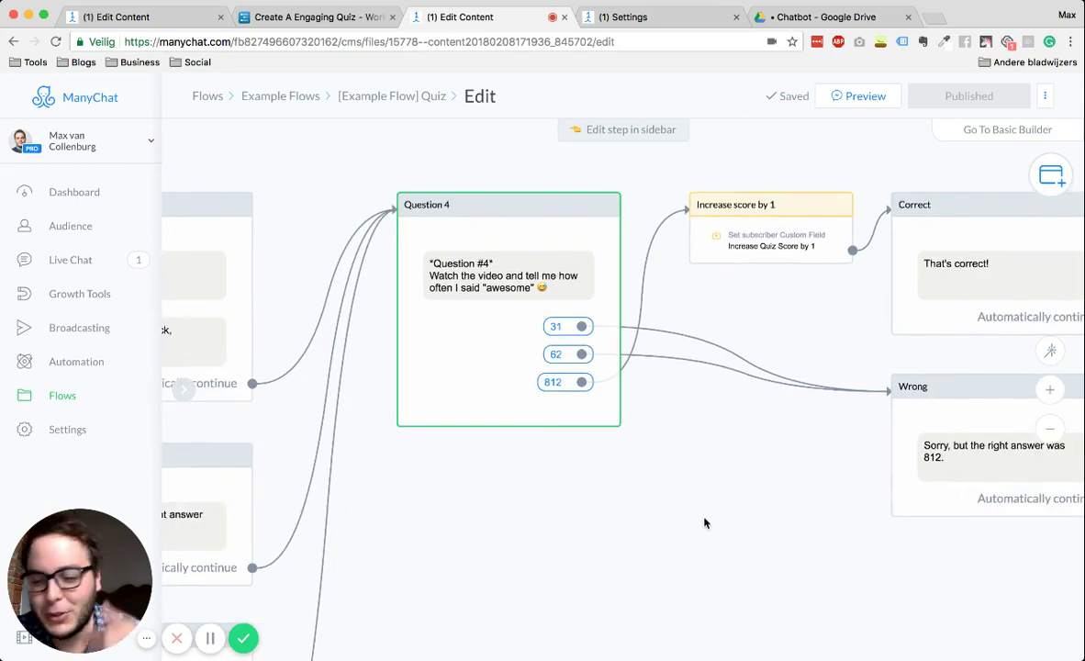
Trace Question 4's answer branches and inspect the settings of its "Increase score by 1" action.
scroll(704, 523, down, 6)
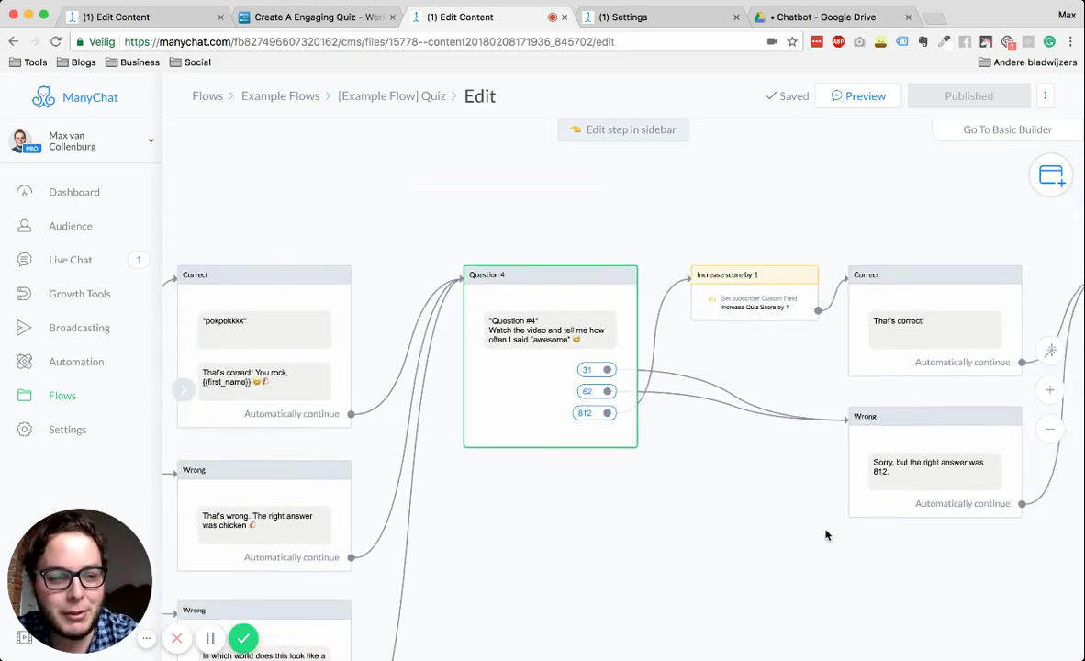
drag(945, 574, 668, 571)
drag(261, 438, 399, 406)
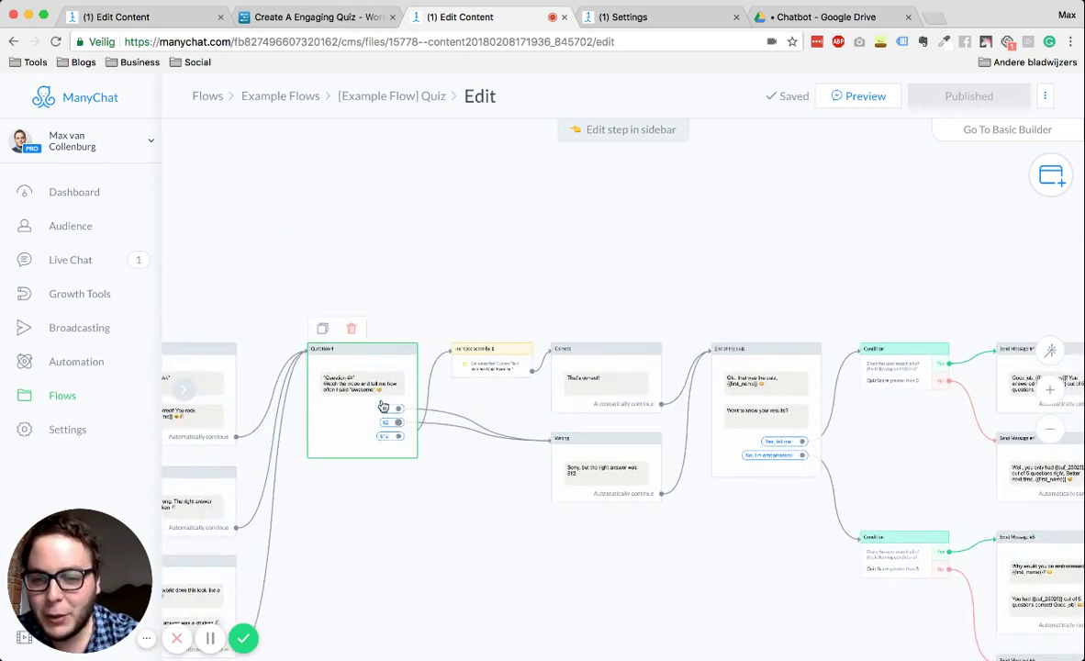
scroll(367, 385, up, 3)
click(590, 346)
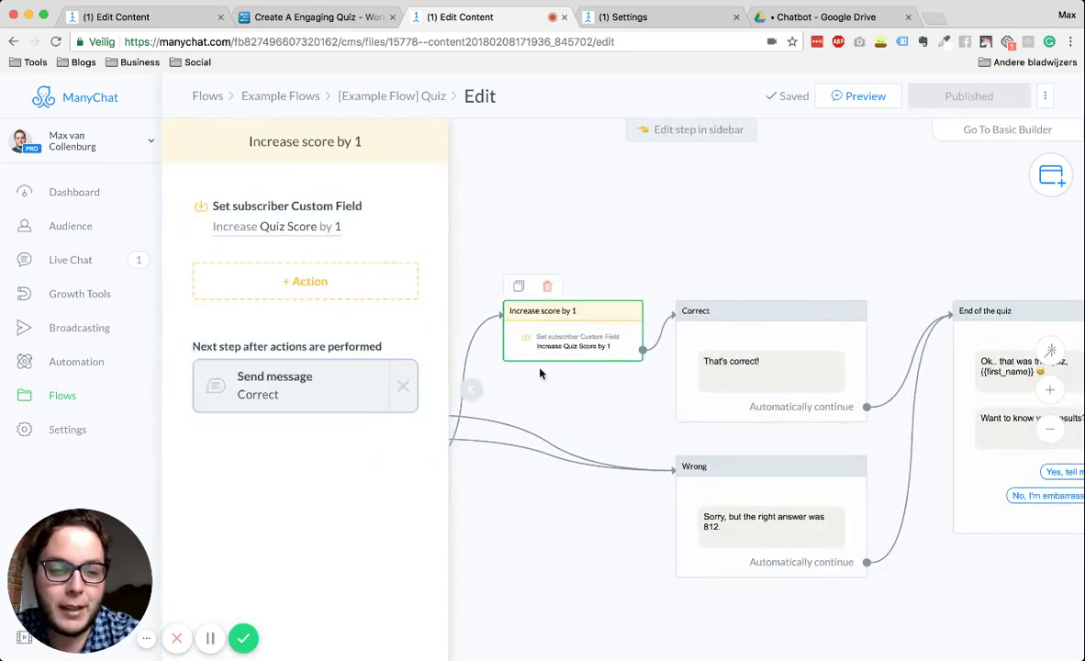
click(470, 389)
Examine the "End of the quiz" message and how its "Yes, tell me!" and "No, I'm embarrassed" replies lead to the two conditions.
scroll(798, 239, right, 5)
scroll(579, 217, right, 4)
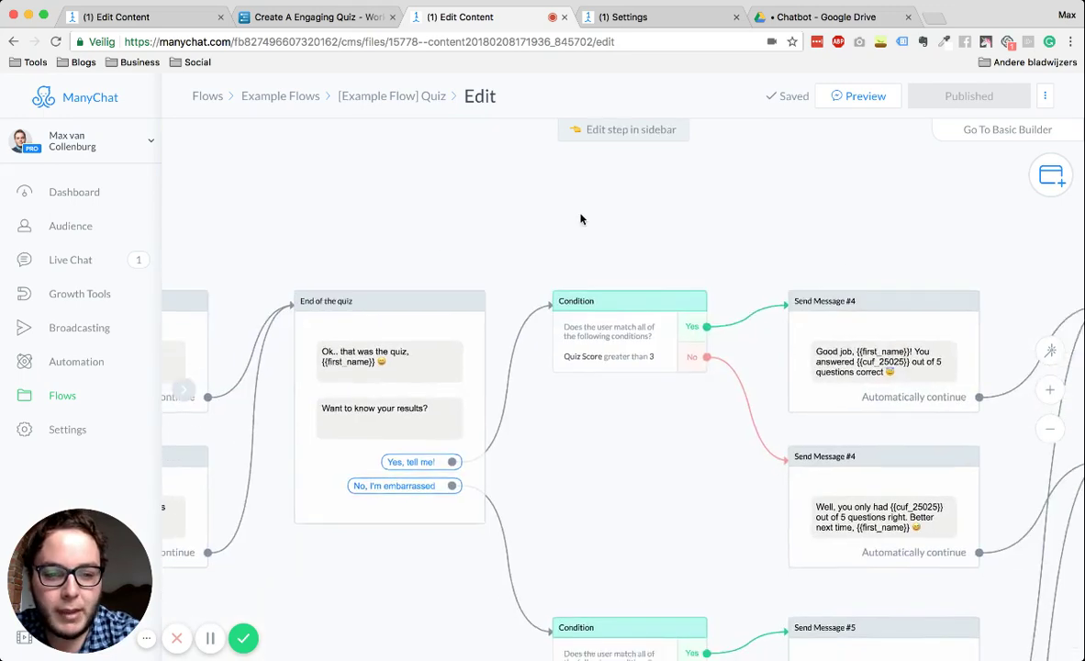
scroll(634, 346, down, 3)
scroll(661, 385, down, 2)
scroll(627, 344, up, 2)
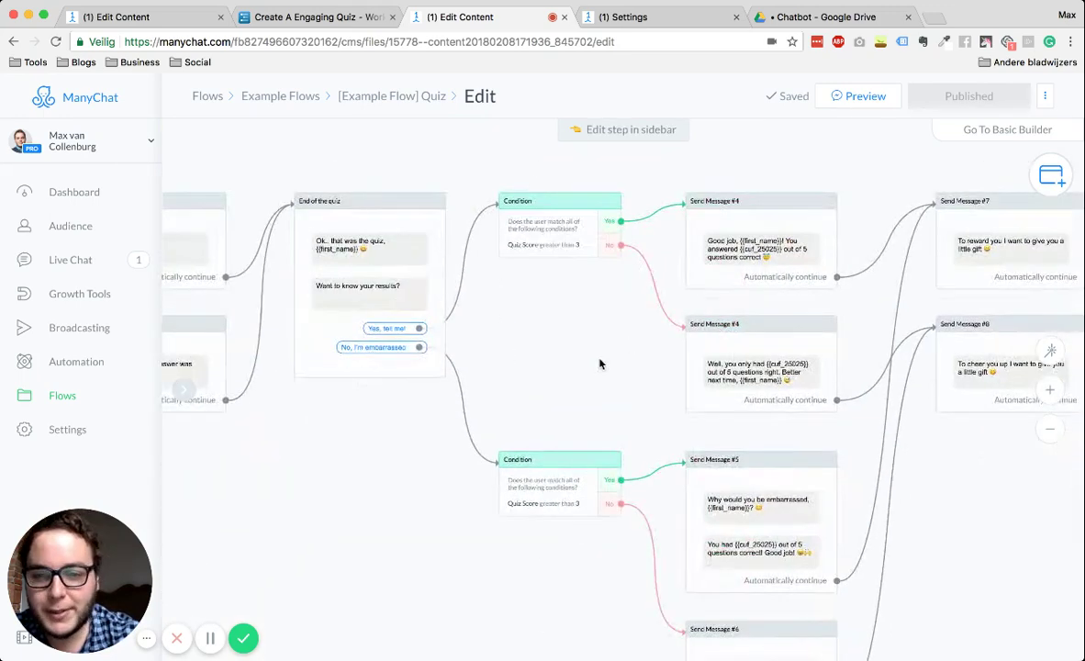
click(356, 259)
scroll(336, 263, up, 2)
click(588, 204)
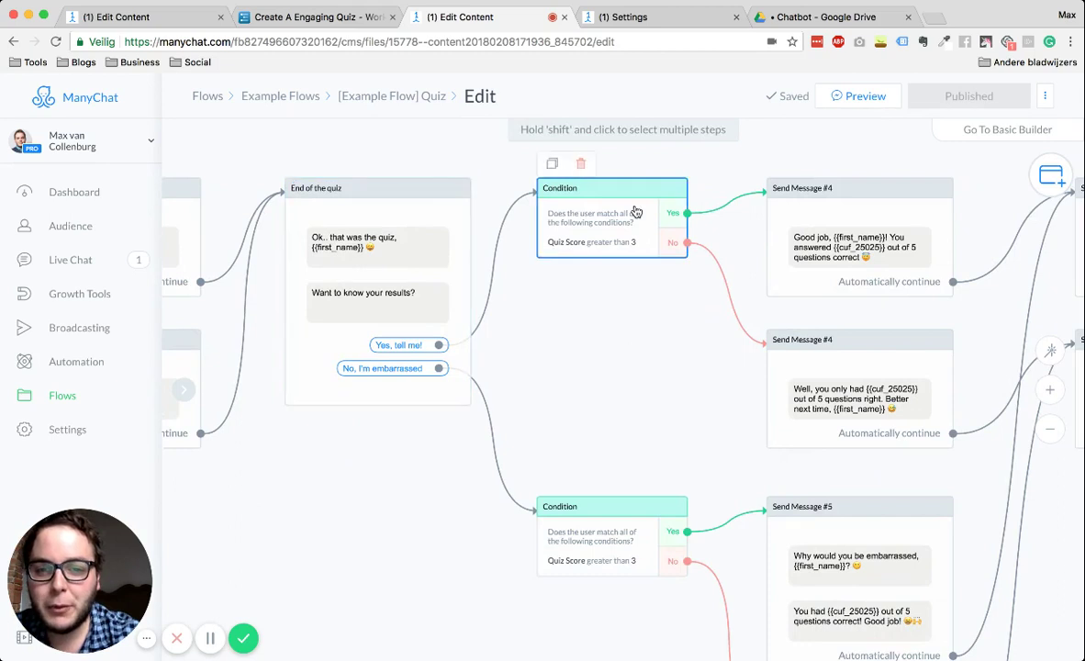
click(578, 519)
click(362, 230)
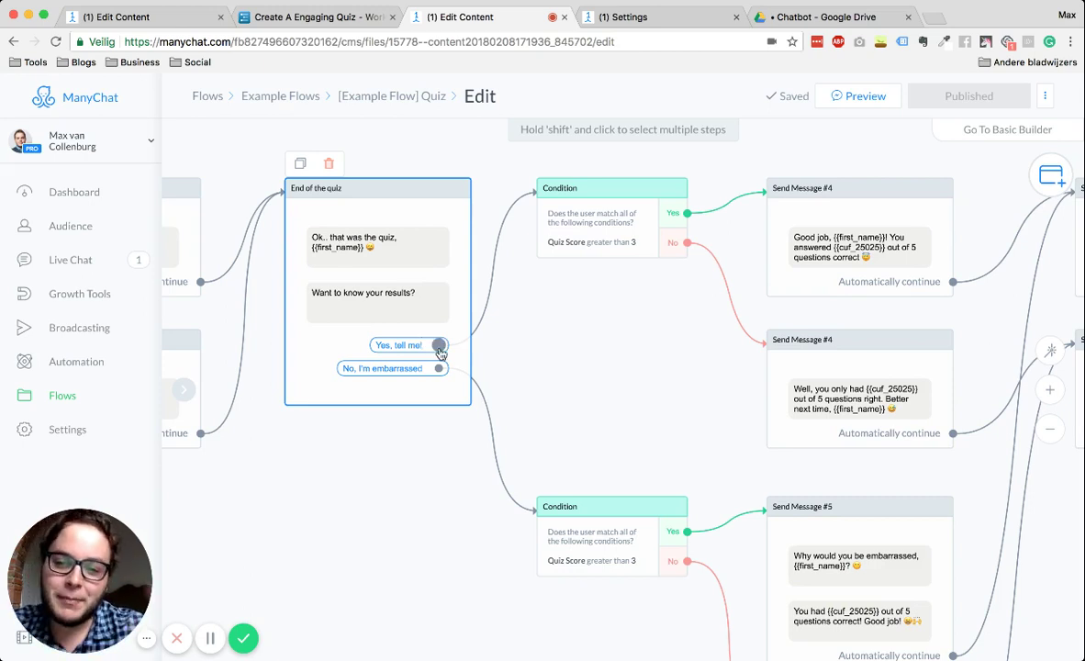
drag(614, 383, 441, 402)
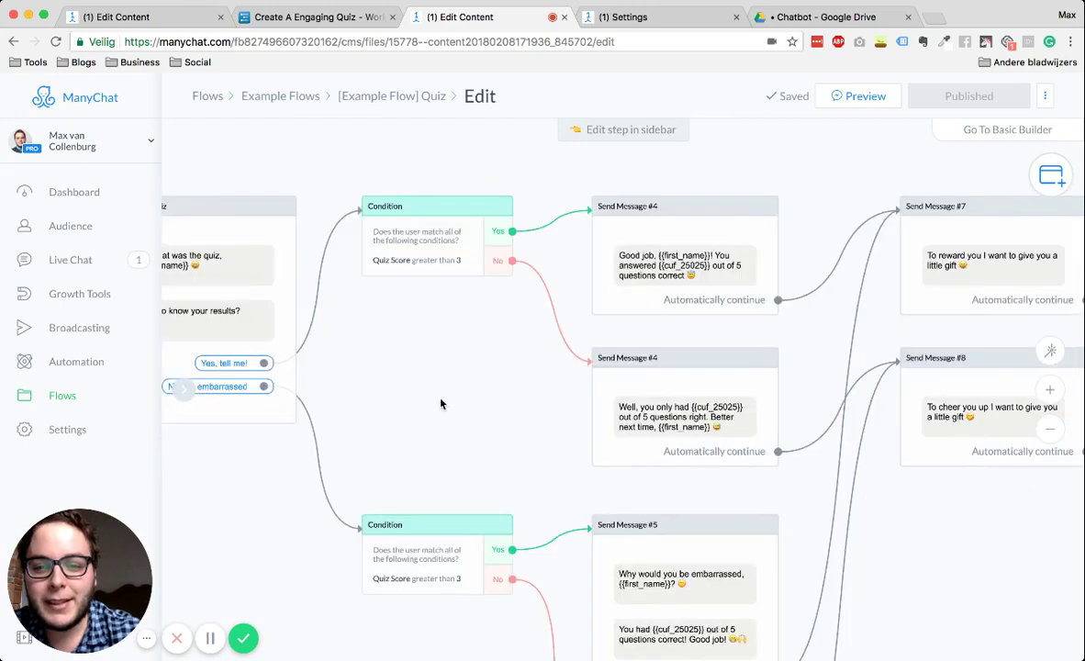
Review the Quiz Score condition behind "Yes, tell me!", looking back at Question 4's scoring branch that feeds it.
click(415, 237)
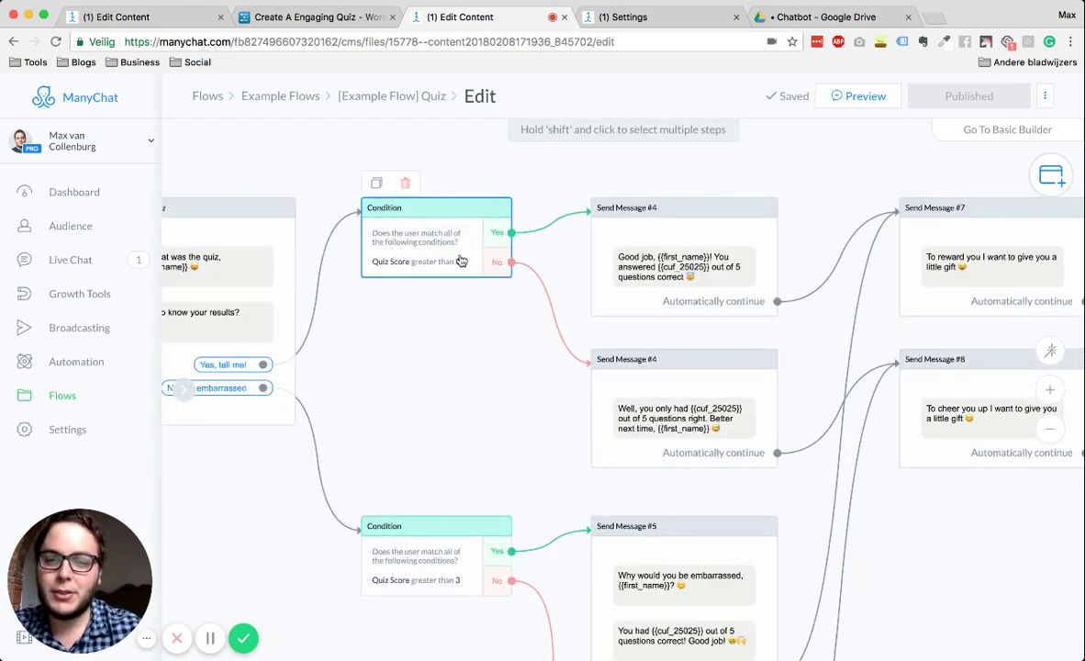
drag(480, 362, 957, 420)
drag(535, 218, 733, 217)
scroll(732, 218, down, 5)
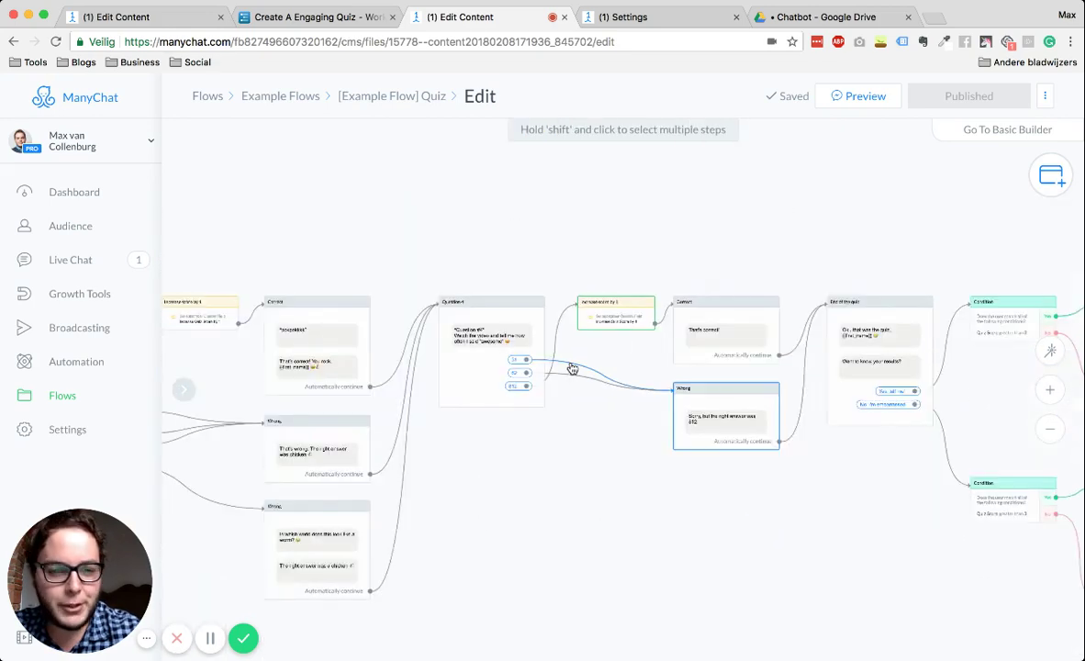
scroll(830, 479, right, 6)
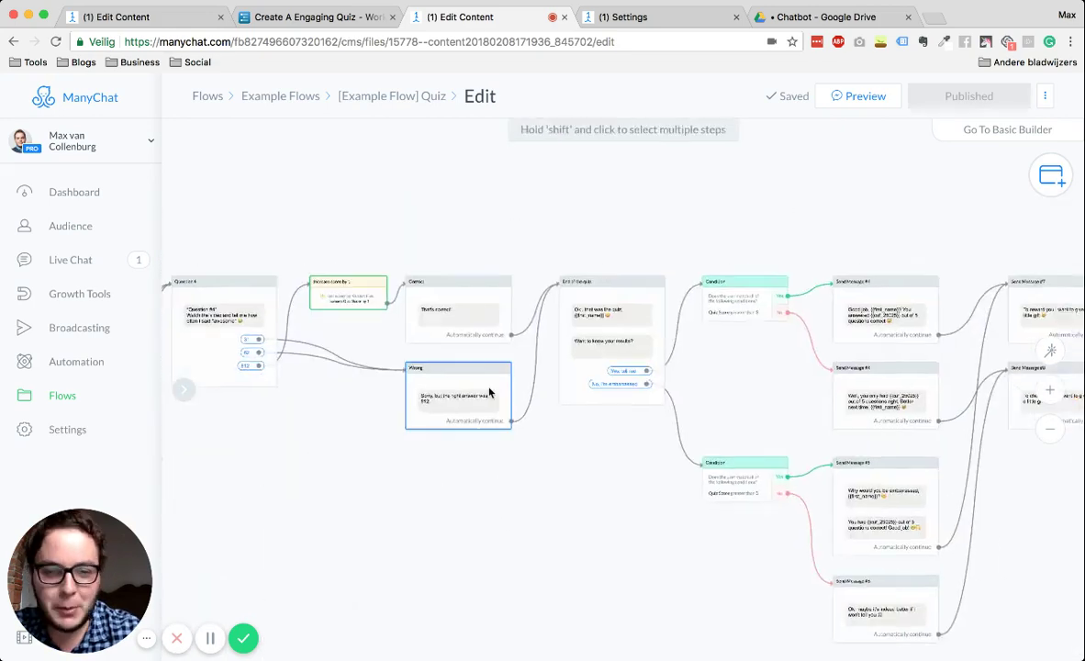
scroll(726, 339, up, 4)
scroll(744, 393, right, 5)
click(394, 312)
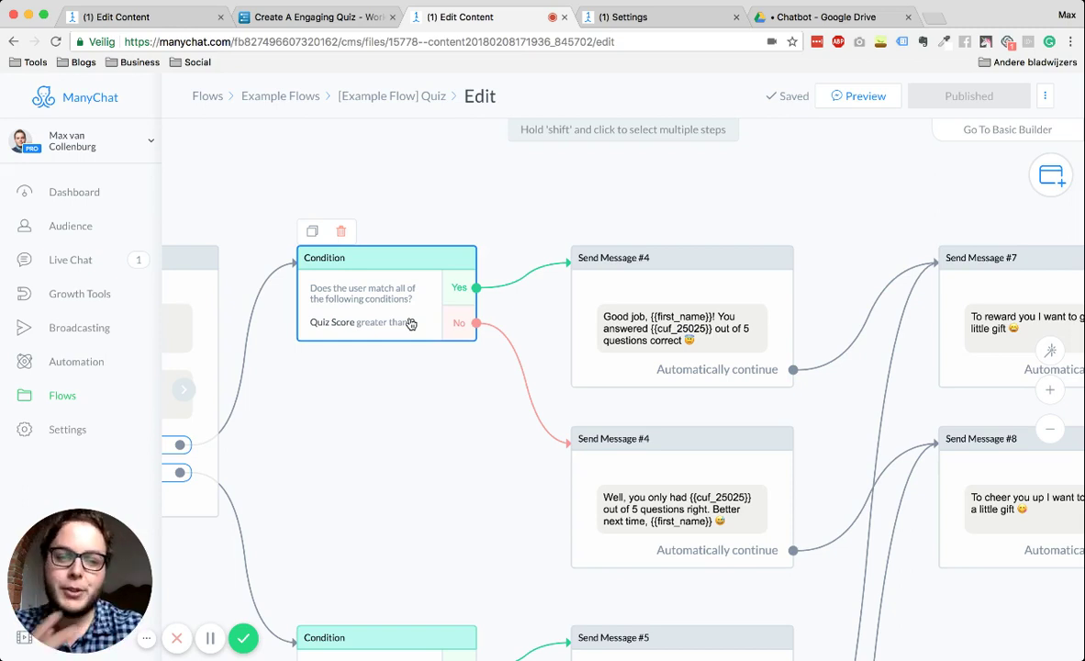
Open the "Good job" result message on the condition's Yes branch and inspect its Quiz Score variable.
scroll(703, 193, right, 3)
click(530, 322)
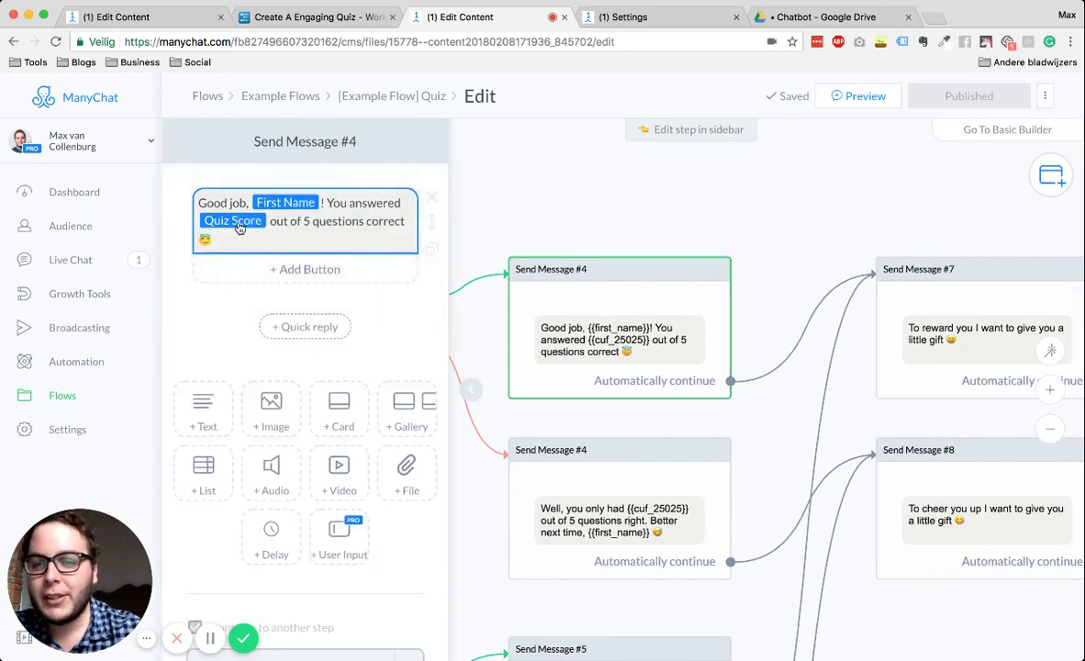
click(234, 225)
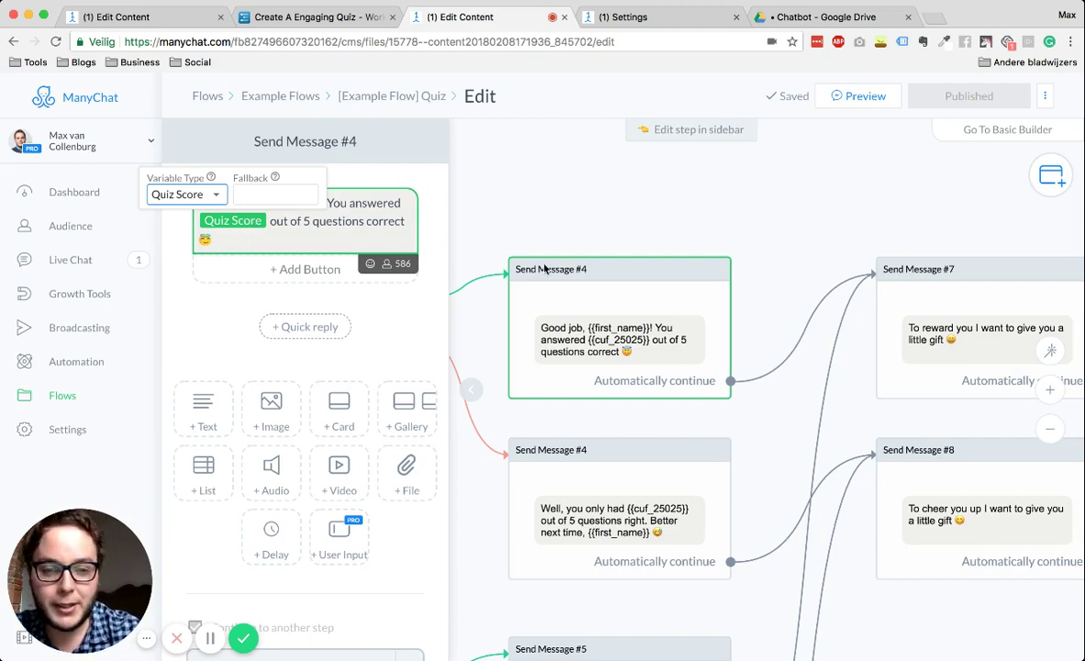
click(470, 388)
Inspect the "Better next time" result message on the condition's No branch, including its Quiz Score and First Name variables.
drag(456, 564, 586, 492)
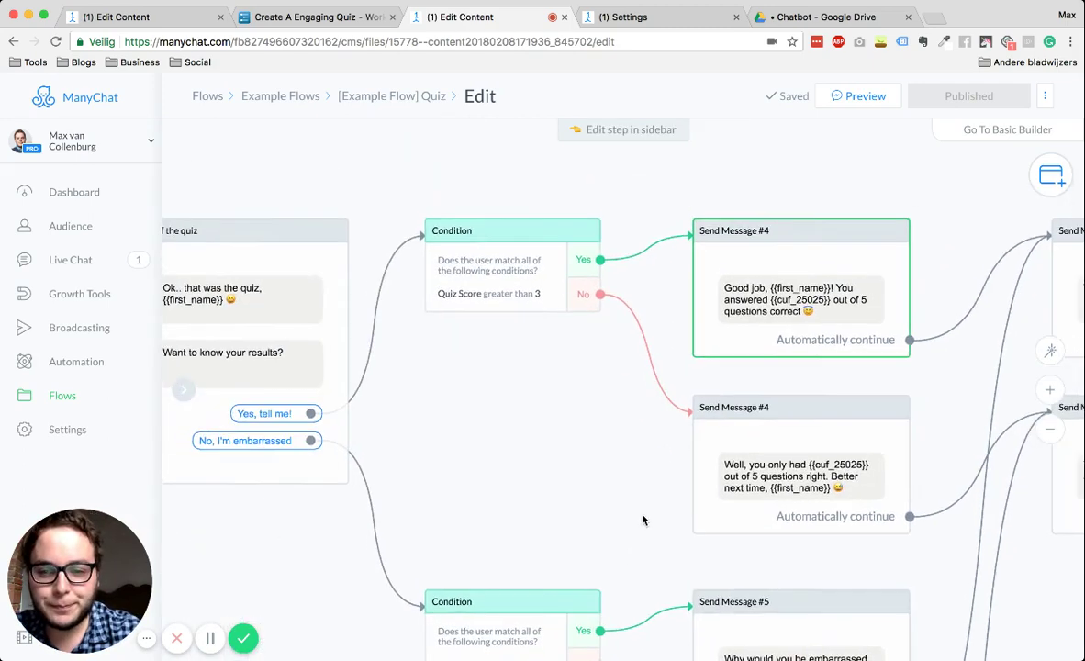
click(795, 480)
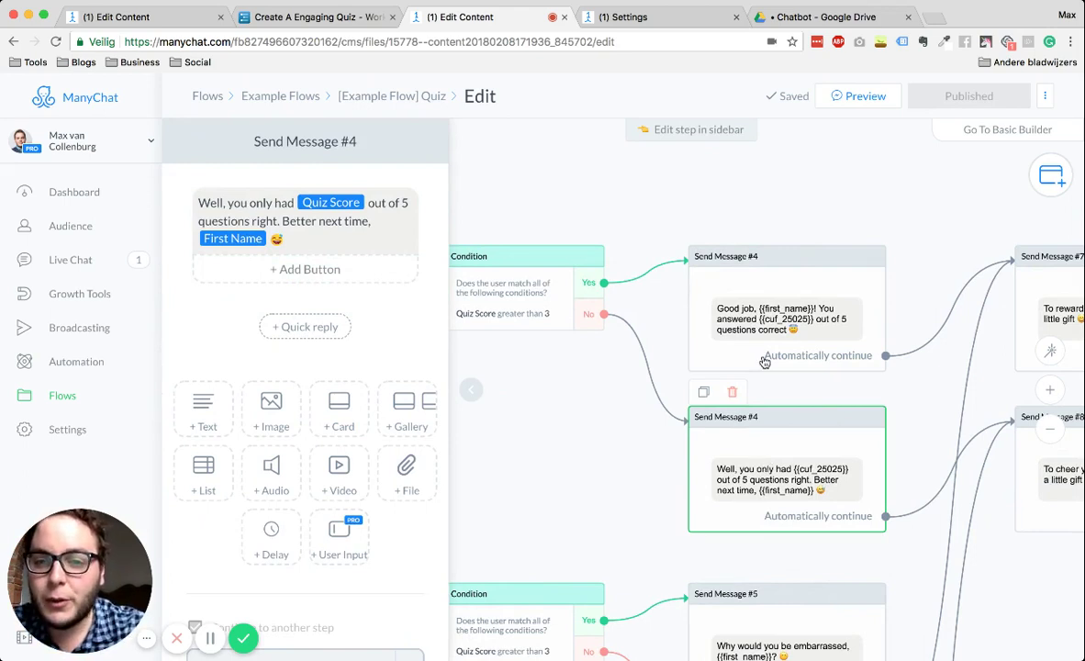
click(338, 209)
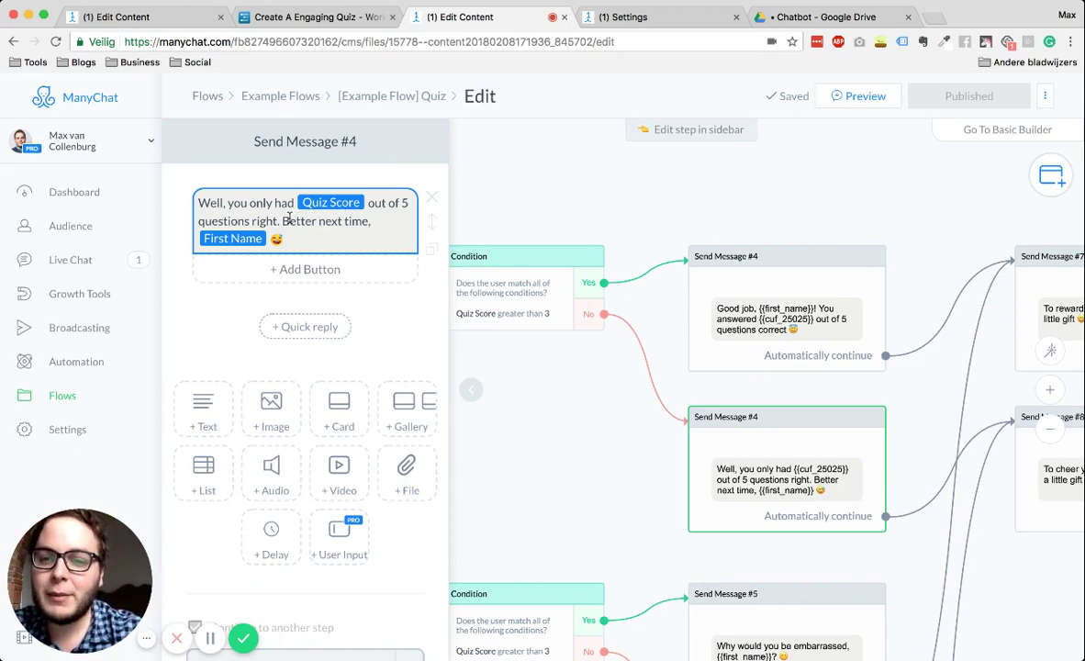
click(319, 297)
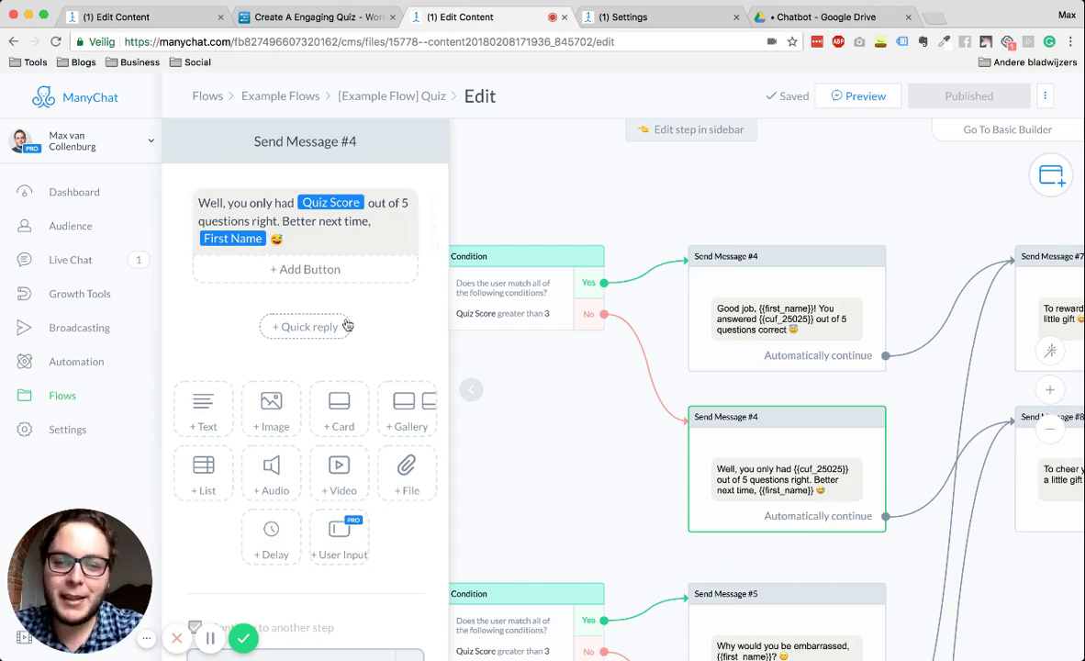
click(479, 414)
Follow the "No, I'm embarrassed" reply to its Quiz Score condition and examine the messages on its Yes and No branches.
scroll(558, 471, down, 3)
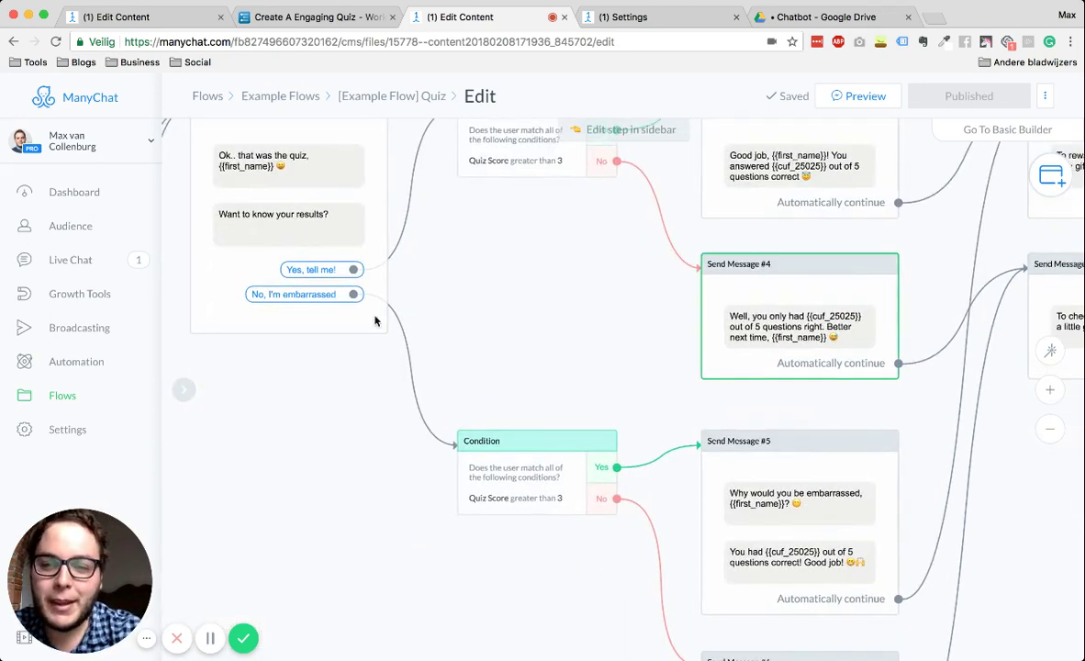
click(312, 301)
click(562, 549)
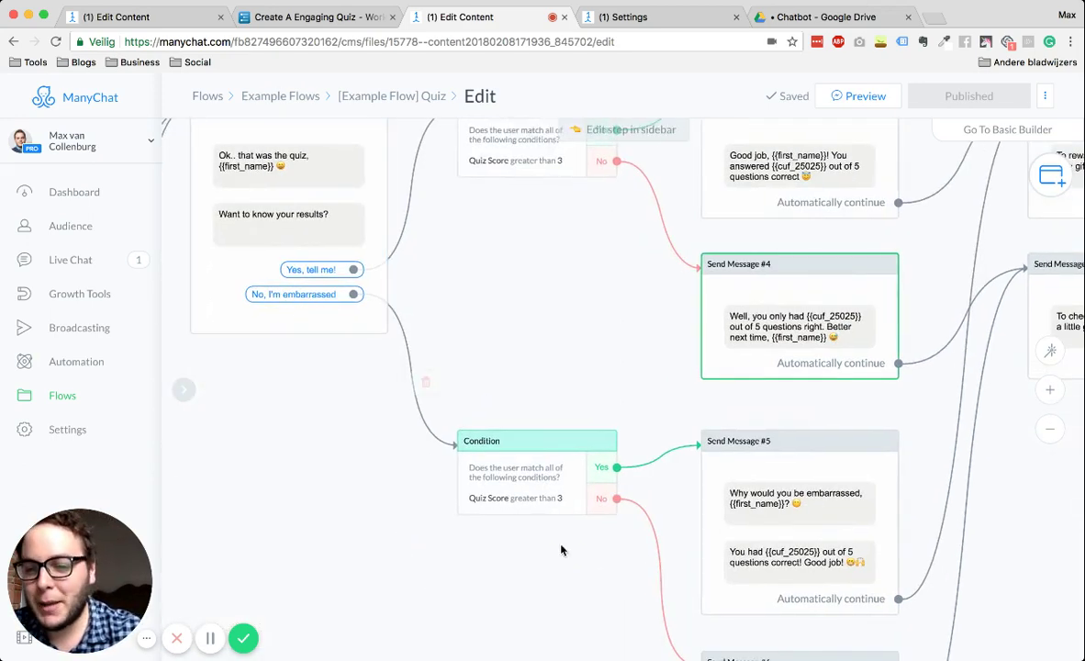
drag(537, 344, 470, 306)
scroll(470, 306, down, 2)
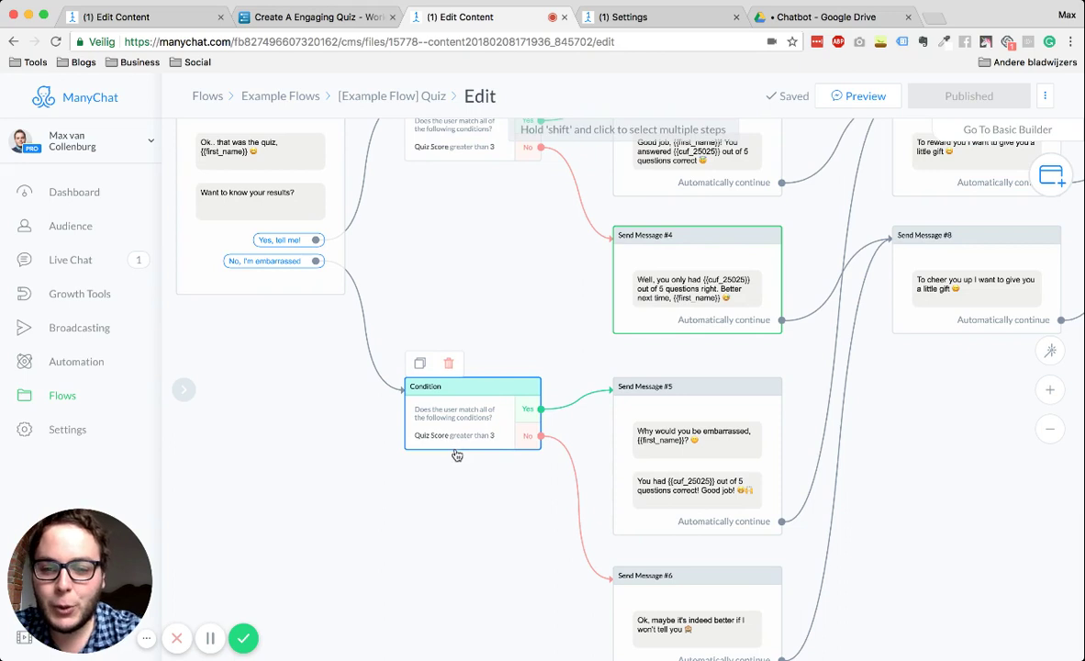
scroll(461, 533, down, 2)
scroll(460, 533, right, 1)
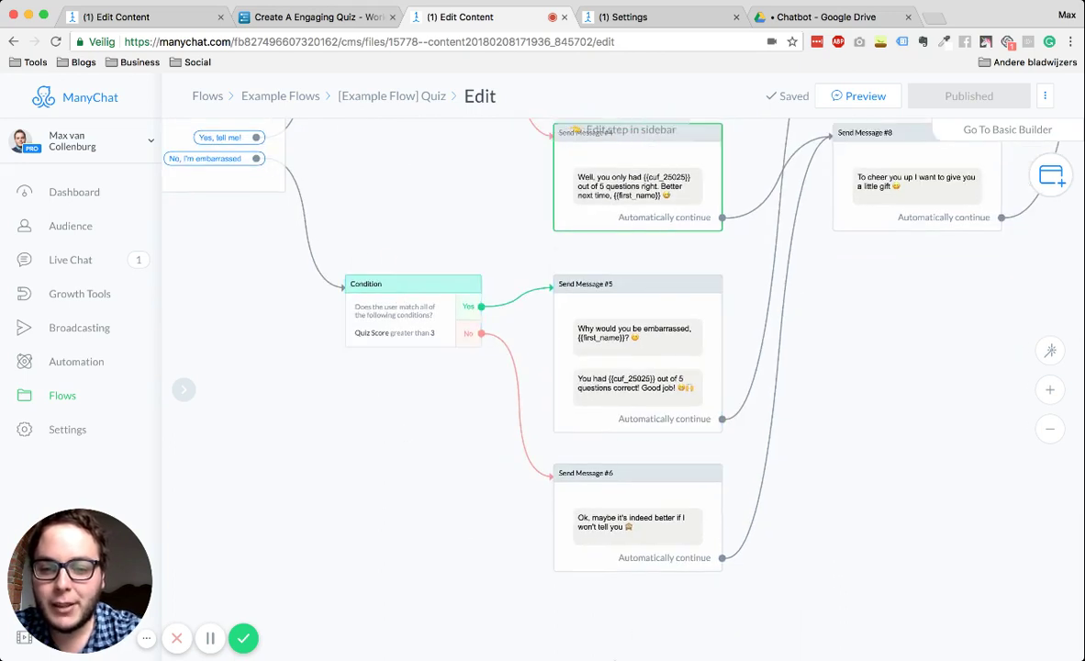
Inspect the "Why would you be embarrassed" message on the condition's Yes branch and compare it with the No branch message.
click(606, 341)
click(486, 347)
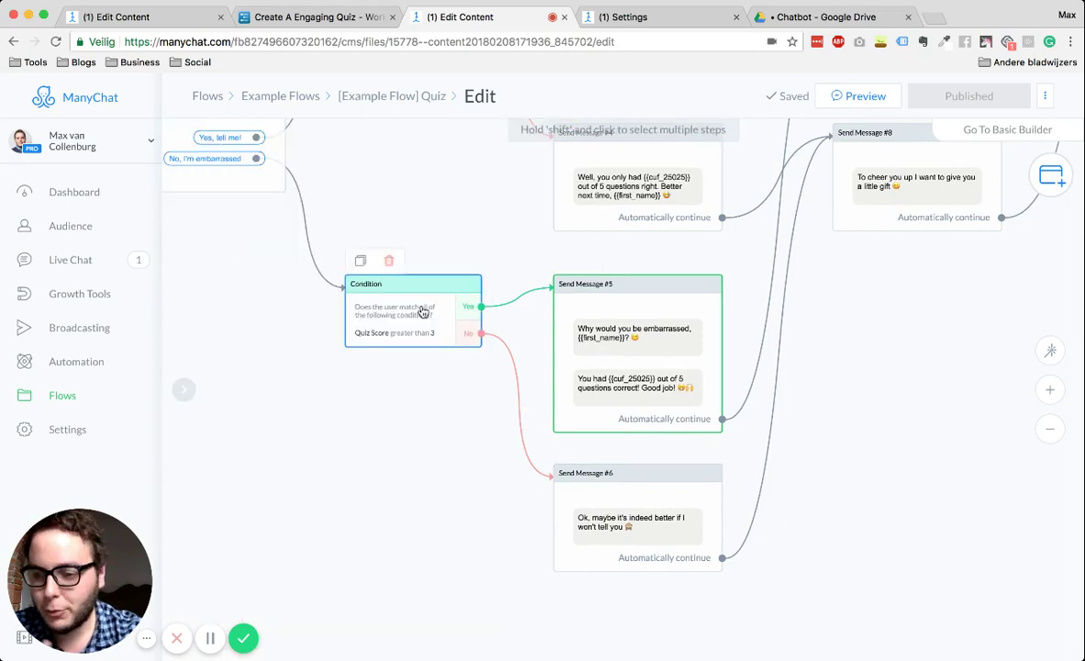
click(629, 328)
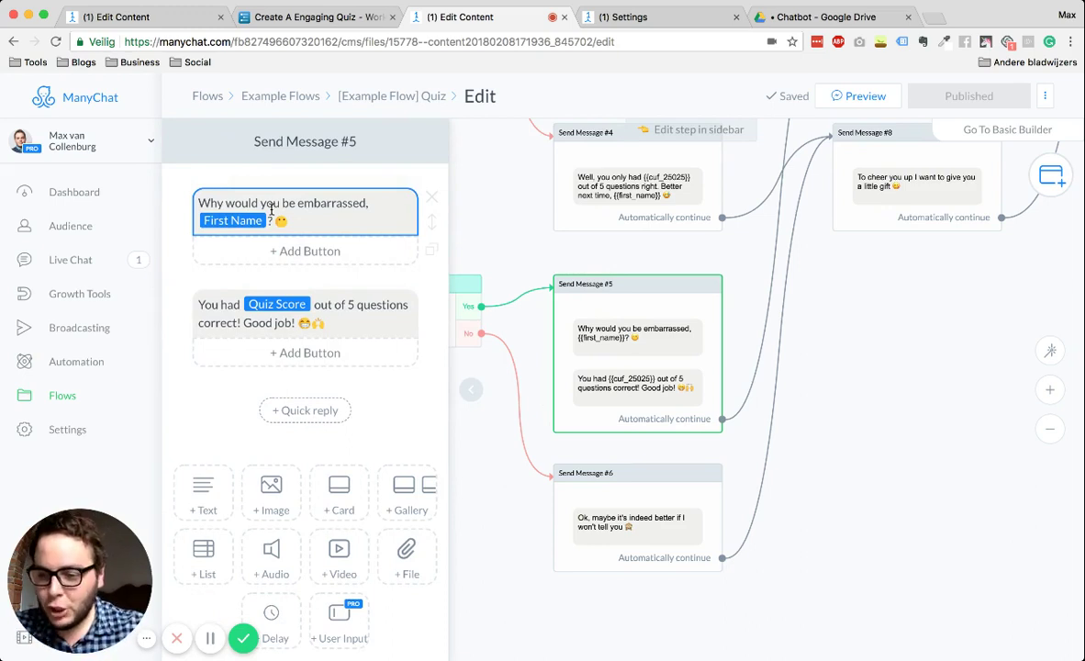
click(455, 445)
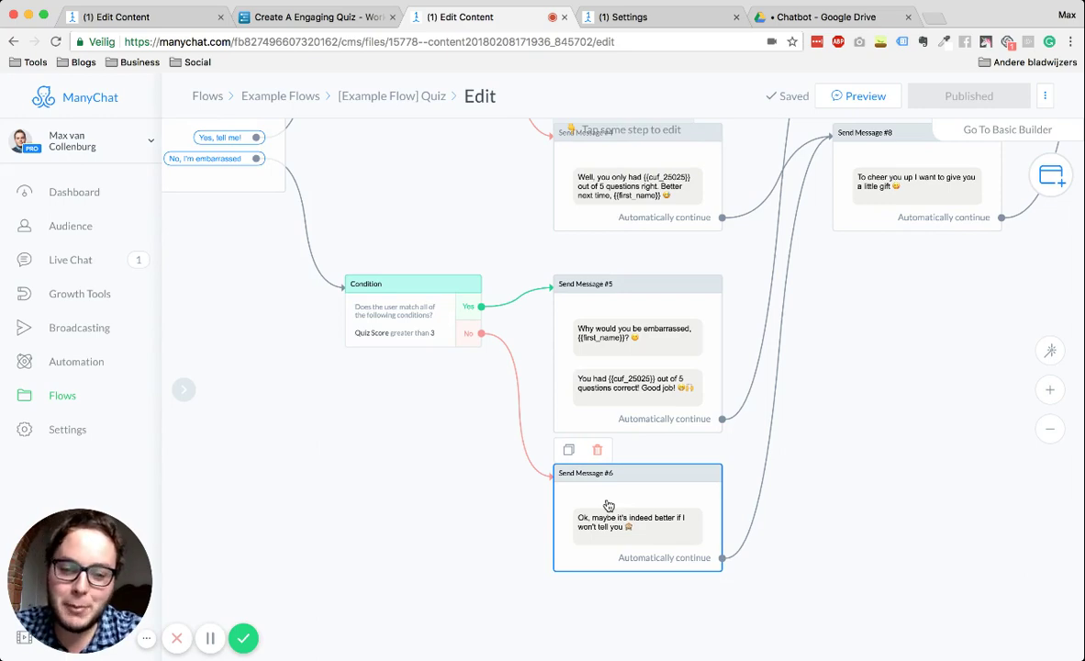
Examine the "To reward you" and "To cheer you up" gift messages and the View Gift message they both lead to.
scroll(793, 441, down, 5)
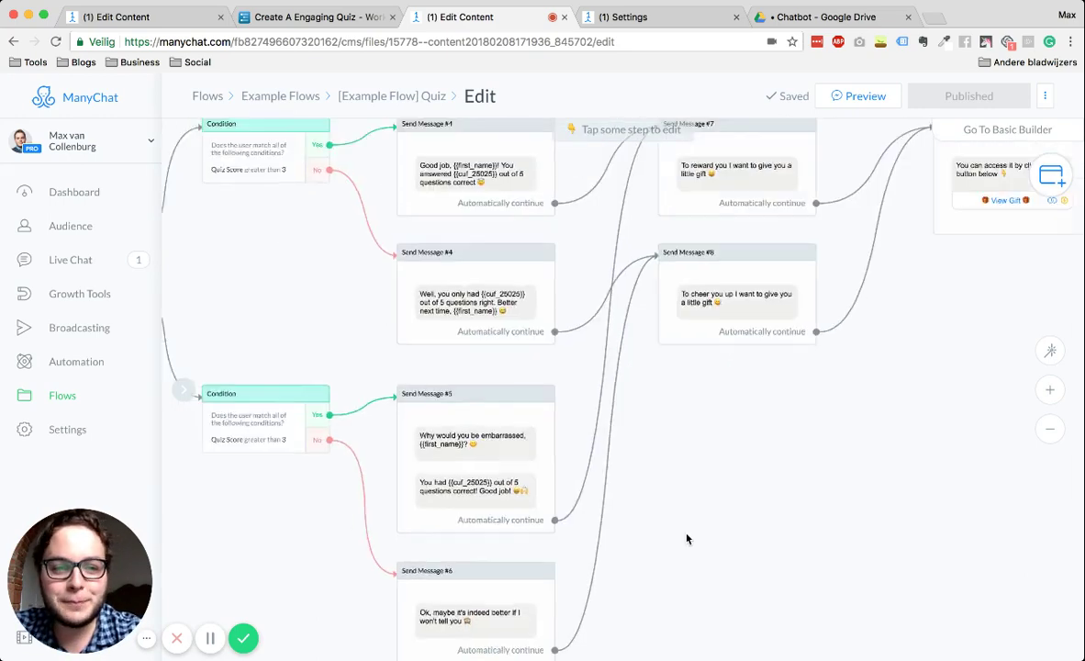
scroll(832, 485, up, 5)
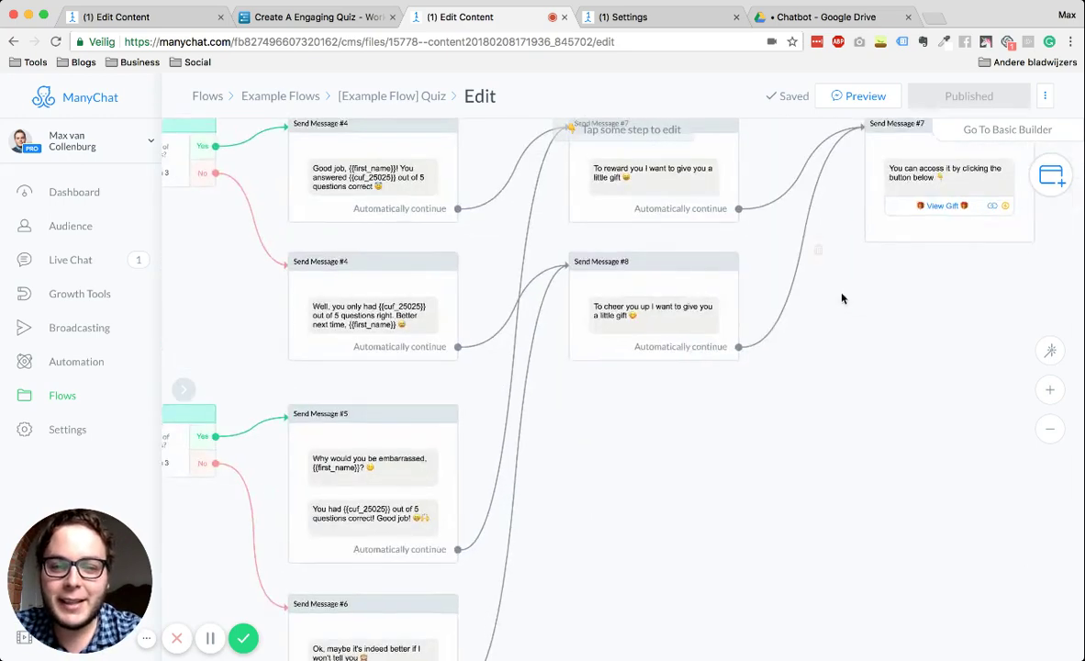
scroll(775, 511, up, 5)
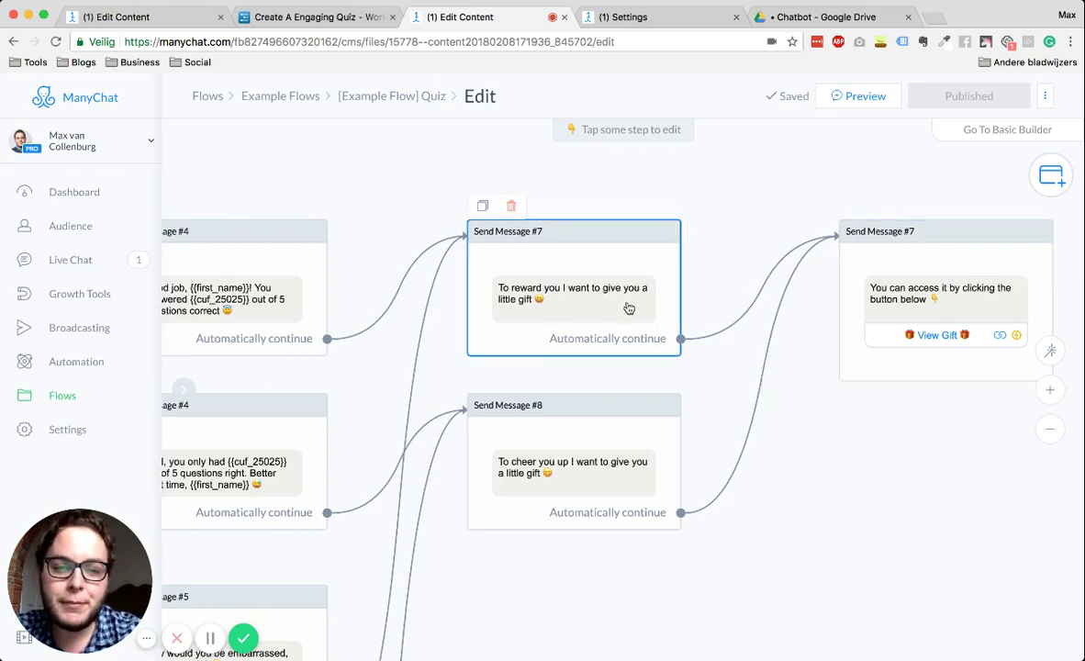
scroll(403, 227, down, 2)
scroll(403, 227, left, 3)
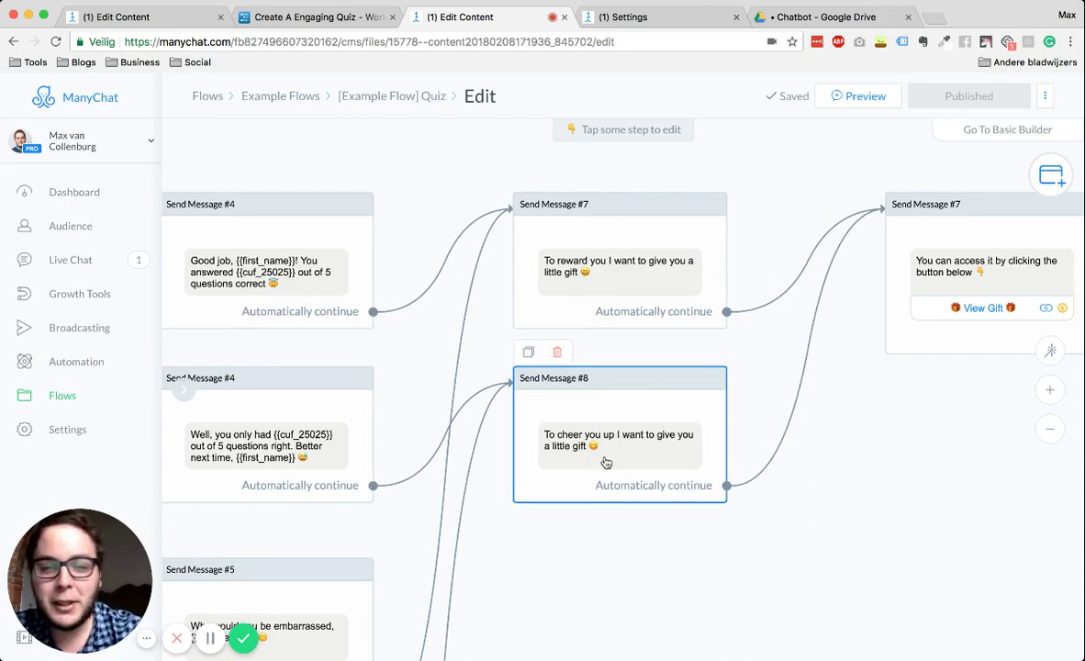
scroll(895, 368, right, 1)
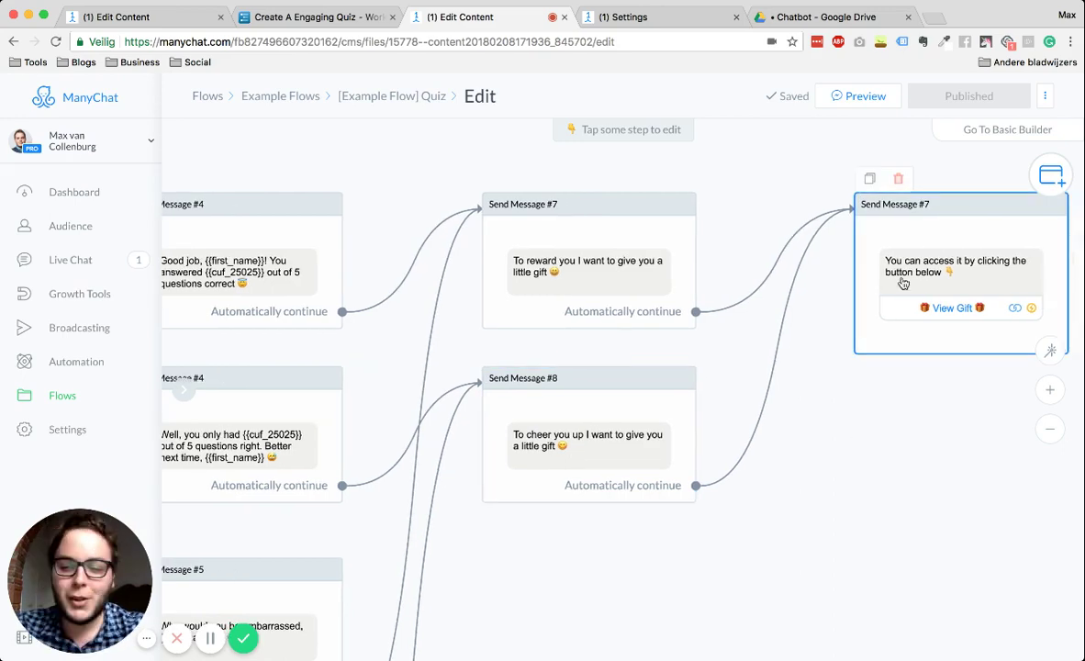
Review the quiz flow as a whole, returning from the gift messages to the opening message and Question 1.
scroll(903, 283, down, 10)
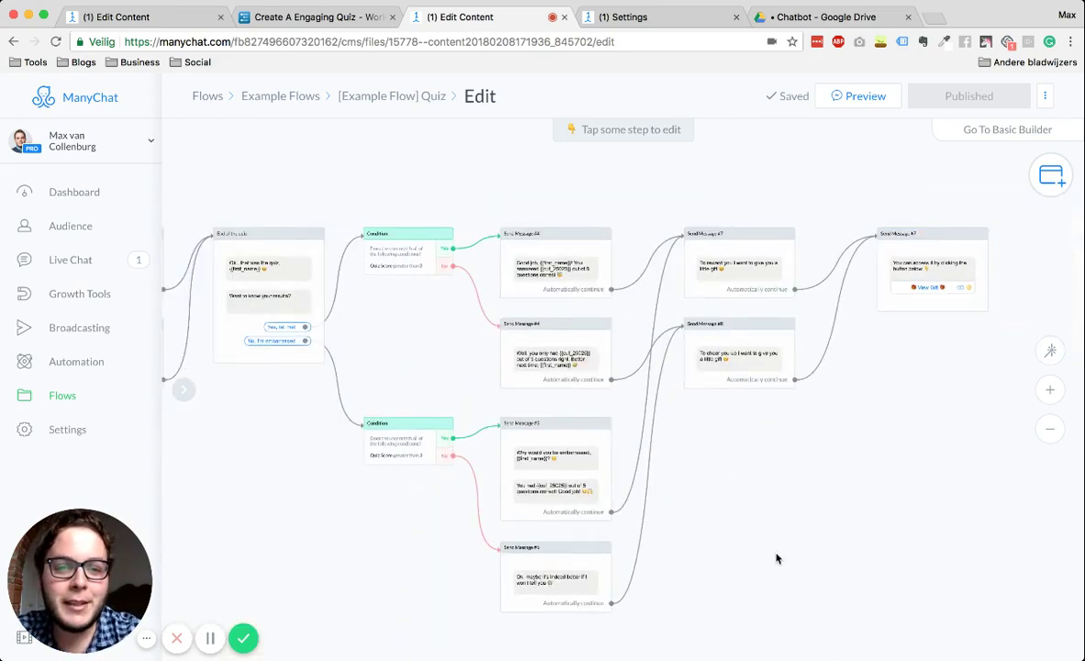
scroll(603, 452, down, 6)
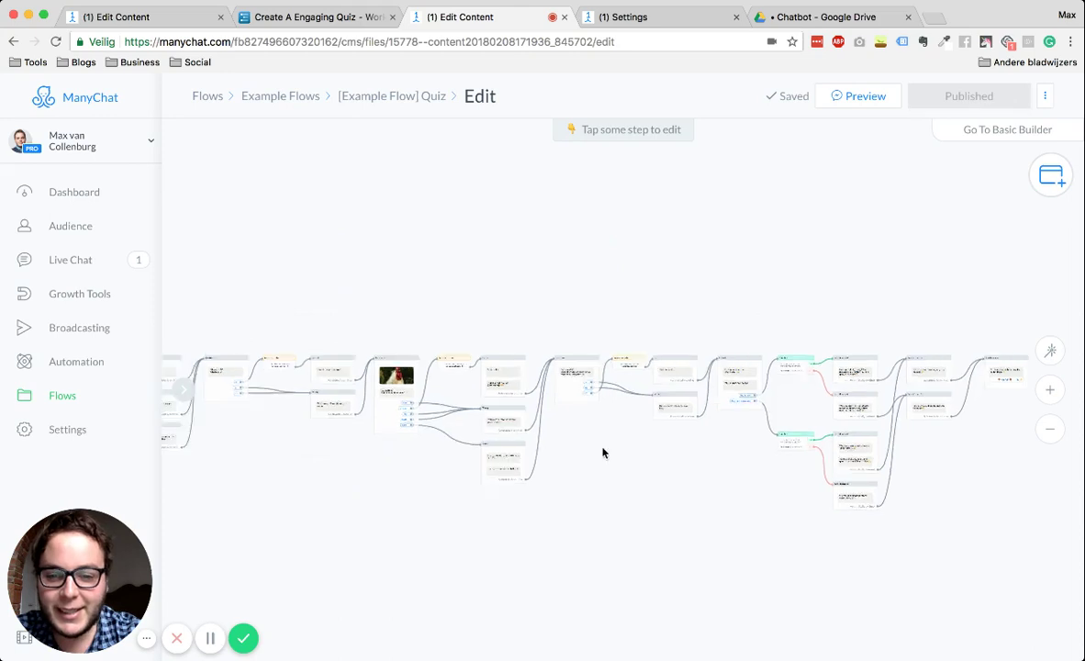
drag(358, 425, 665, 424)
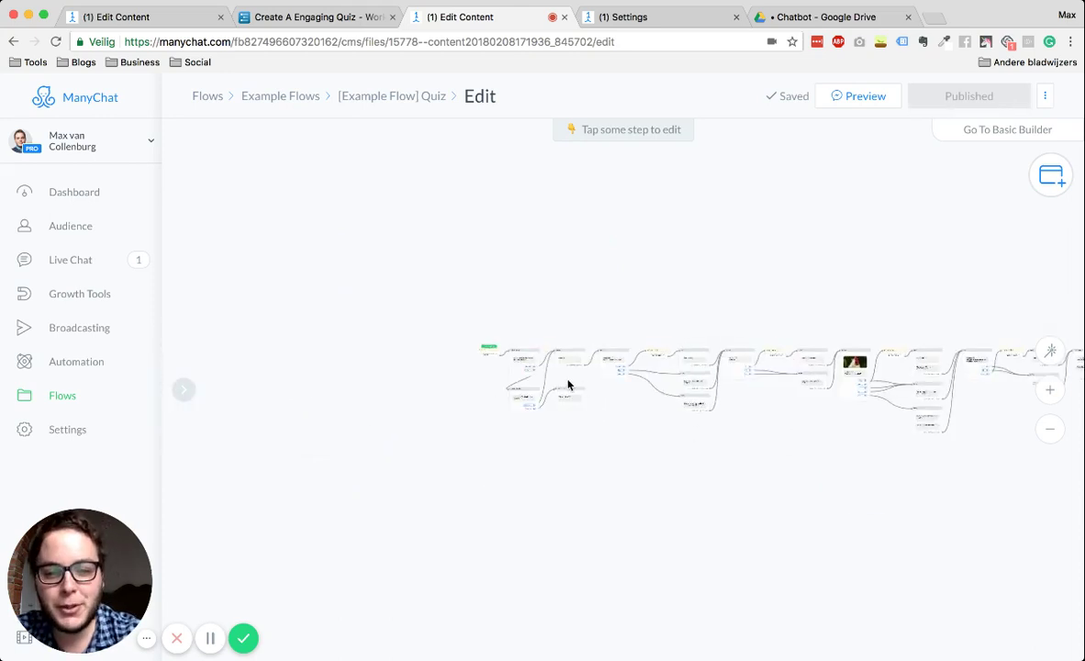
scroll(569, 383, up, 8)
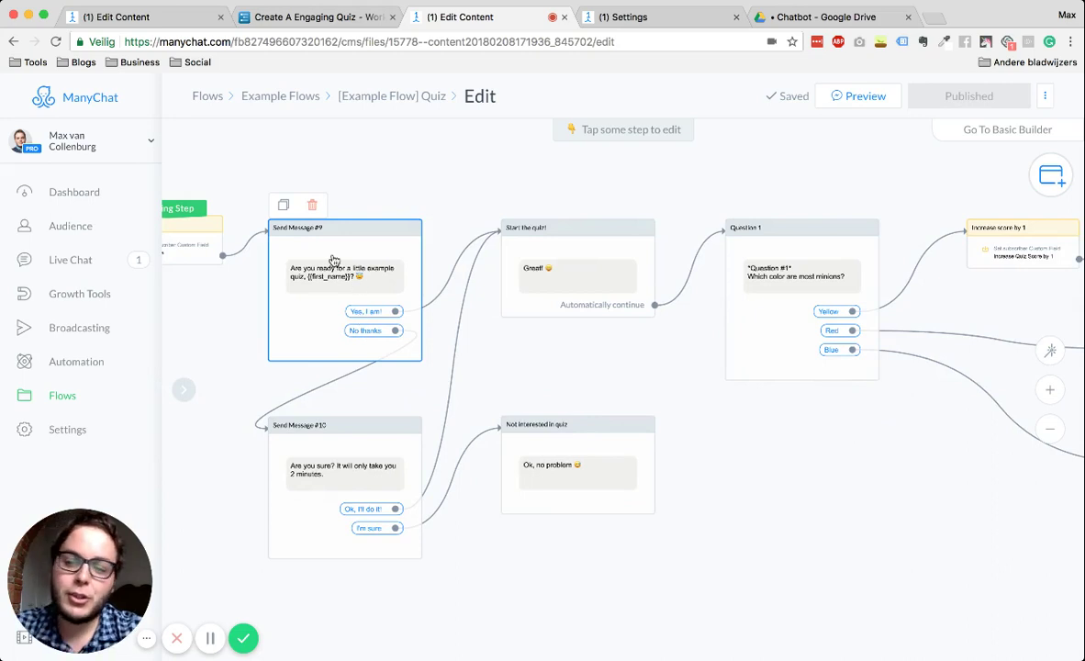
drag(851, 414, 554, 432)
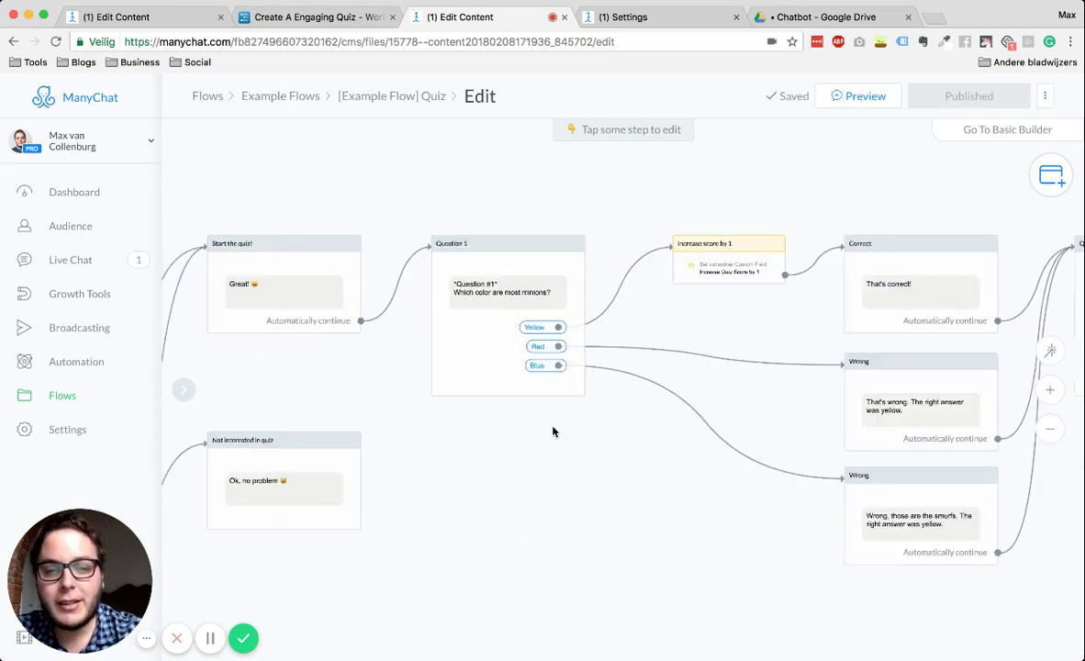
Switch to the WorkFlowy outline "Create A Engaging Quiz" and review its Why and How points.
click(262, 19)
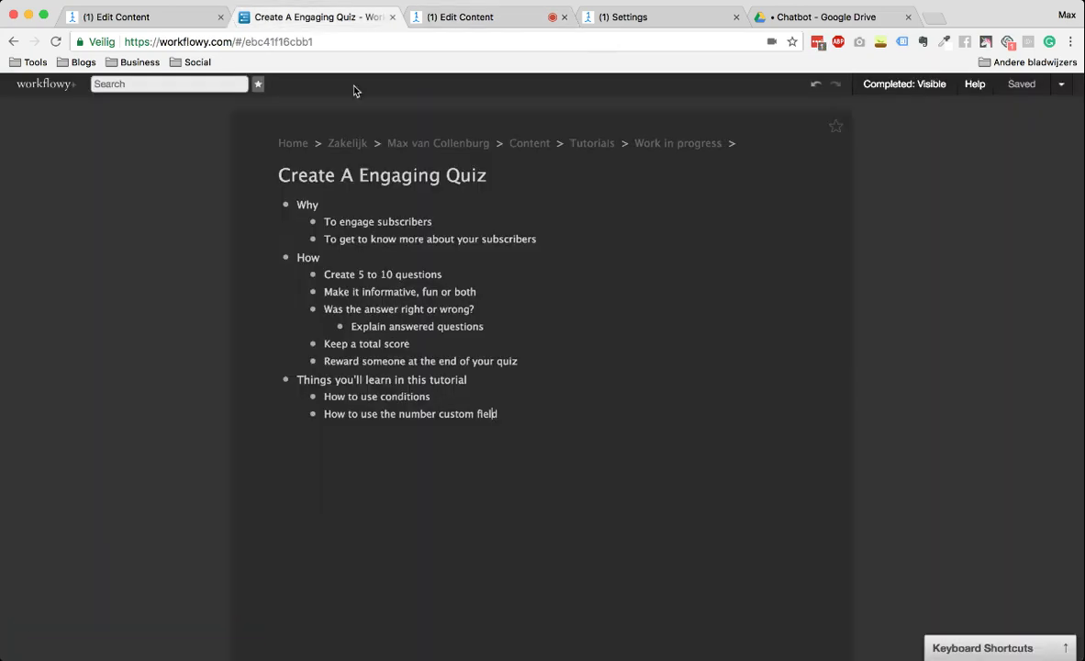
double_click(355, 222)
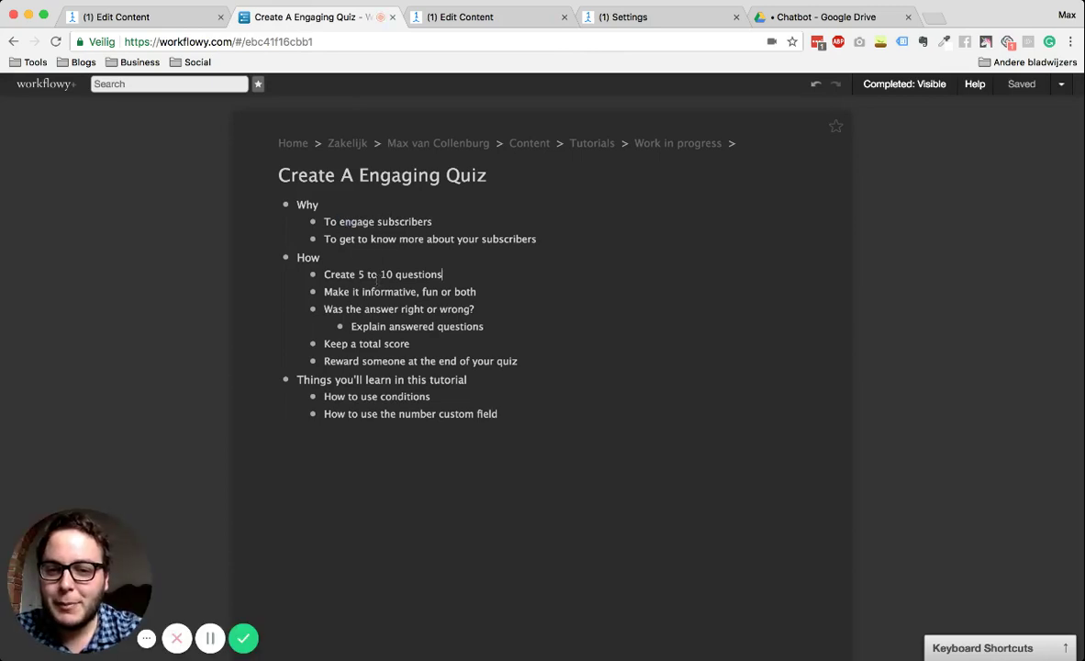
double_click(378, 292)
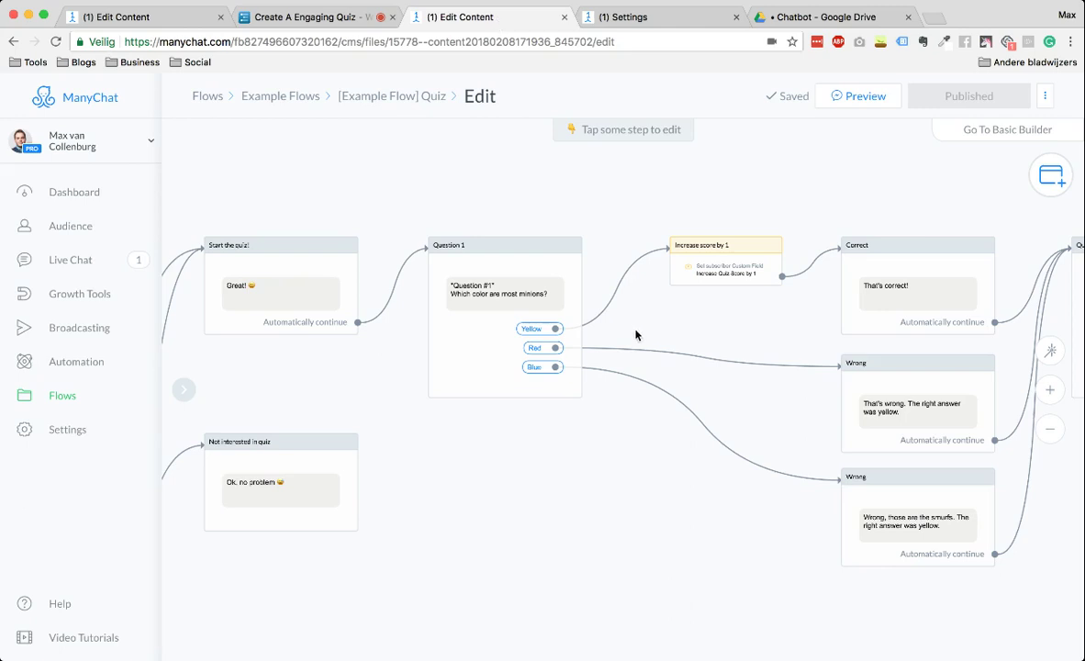
Back in the ManyChat quiz flow, add an "I don't know" quick reply to Question 2.
drag(600, 494, 415, 501)
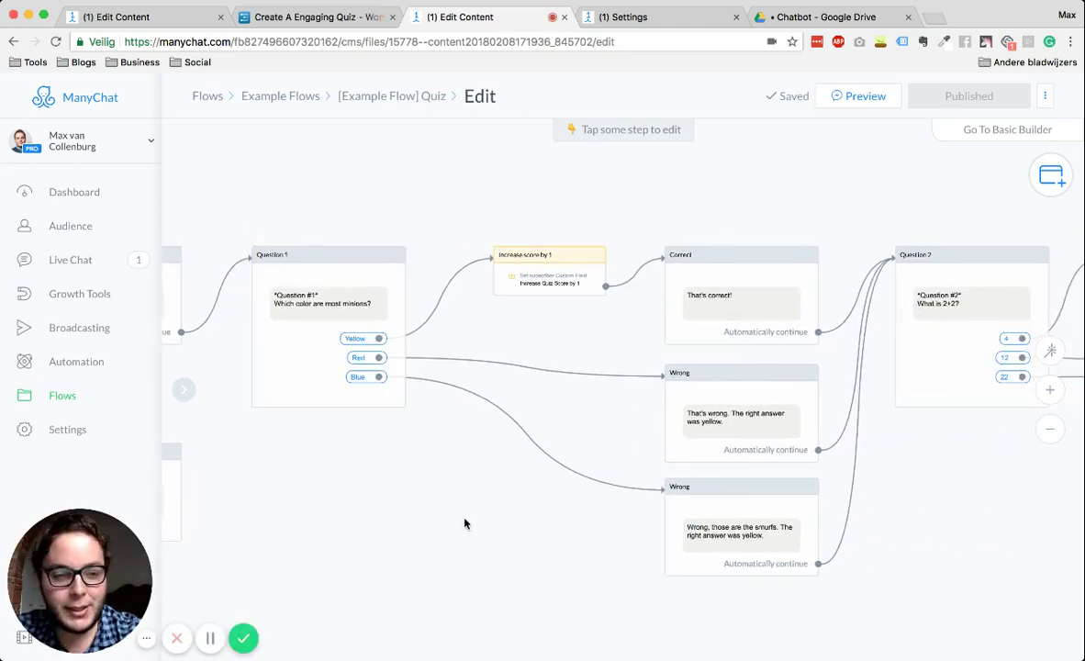
drag(599, 525, 356, 532)
drag(745, 511, 356, 331)
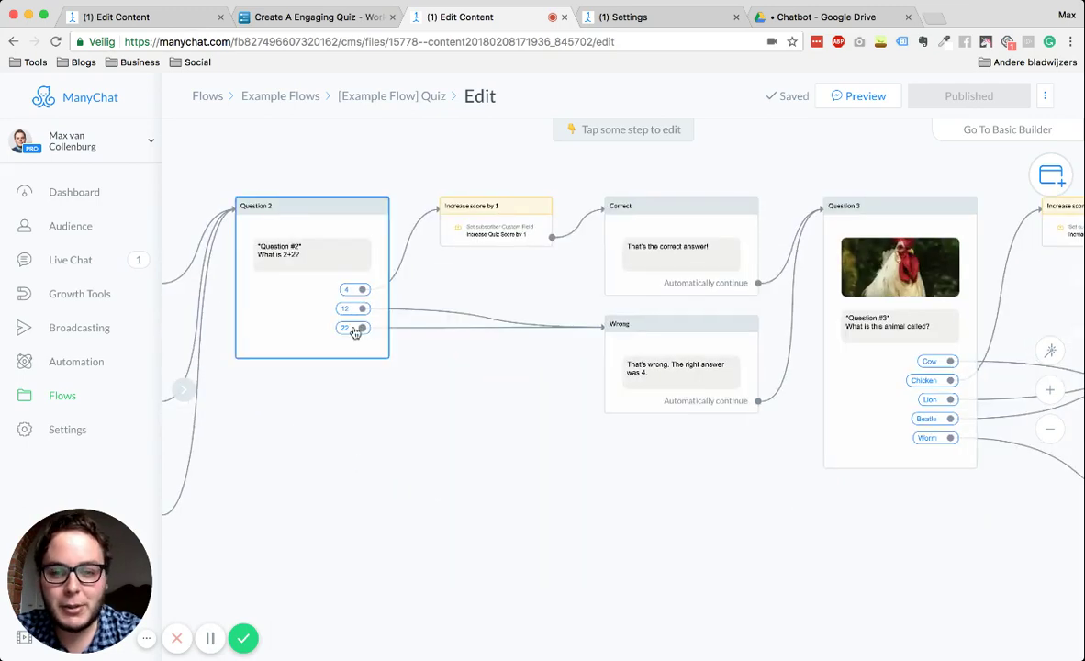
click(305, 346)
click(377, 392)
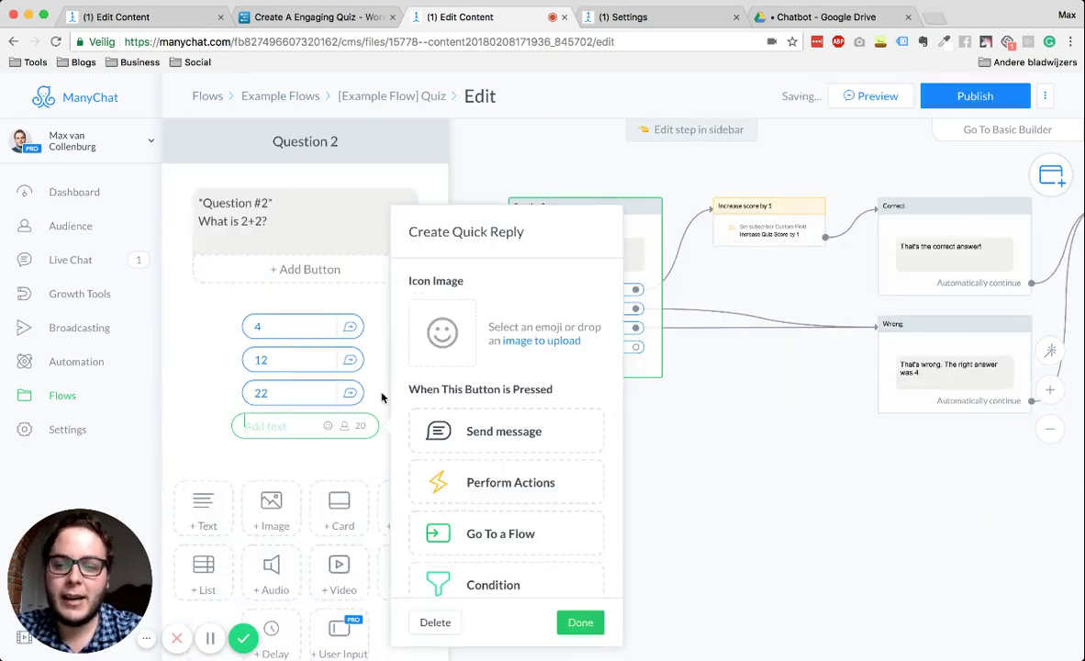
text(I don't know)
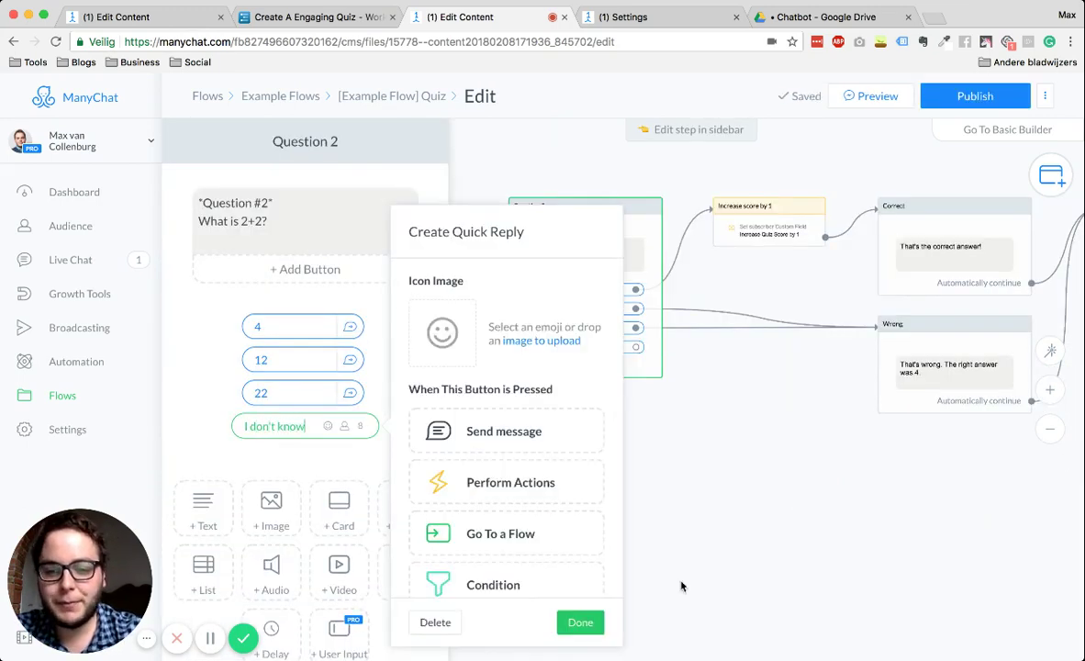
click(588, 622)
Connect the "I don't know" reply to a new message reading "Ok, no worries! The correct answer was 4" with a smiley.
drag(635, 351, 890, 474)
click(920, 349)
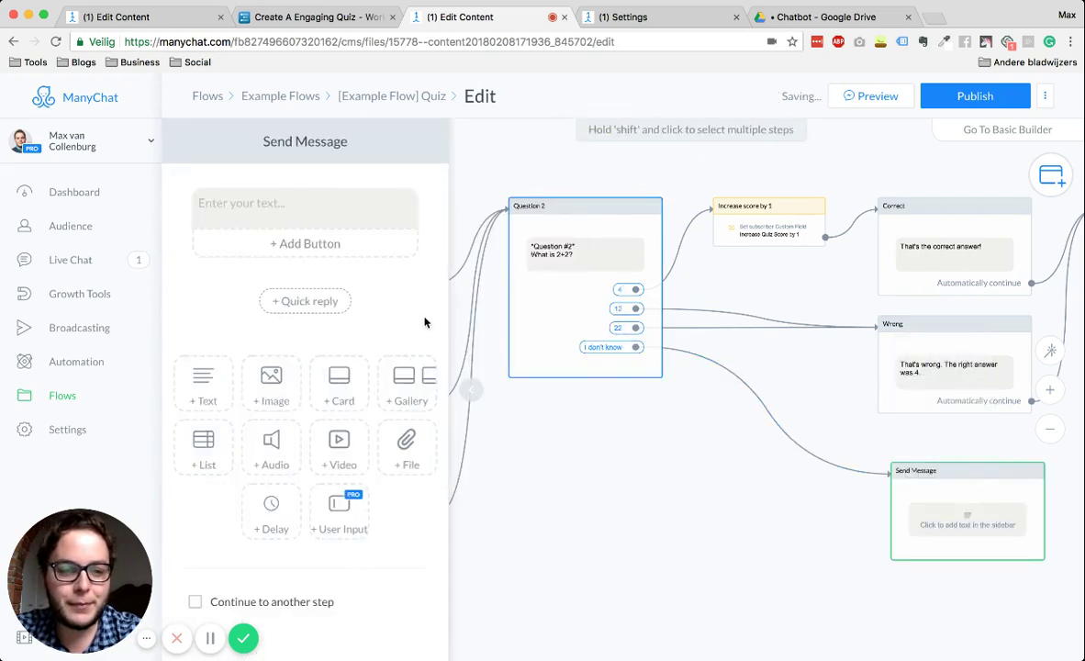
click(334, 221)
text(Ok, no)
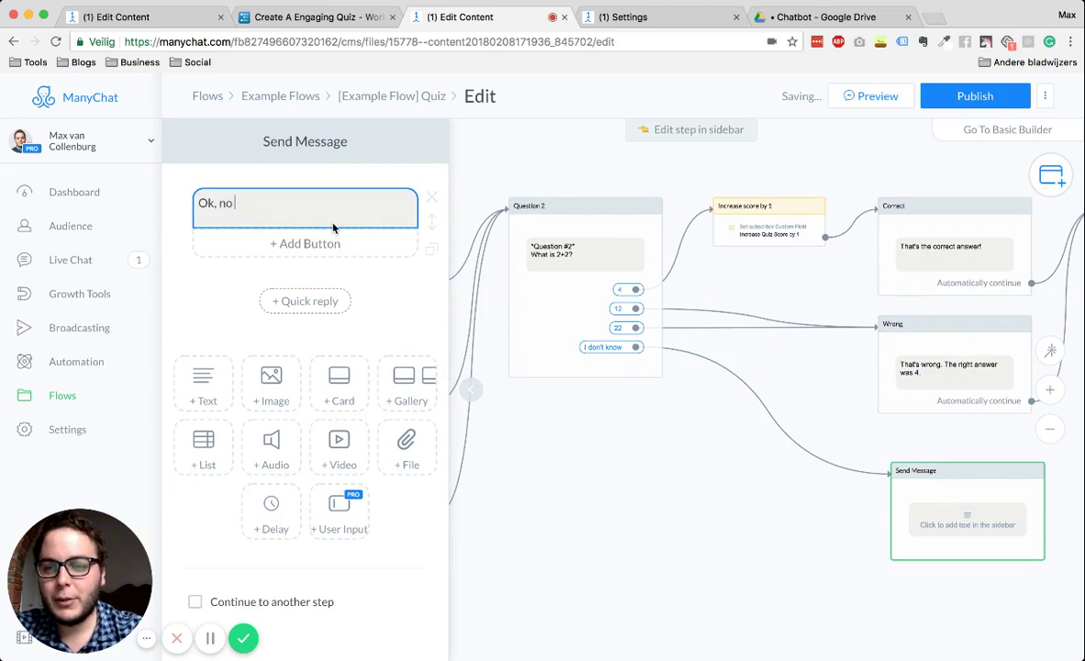
text( worries! Th)
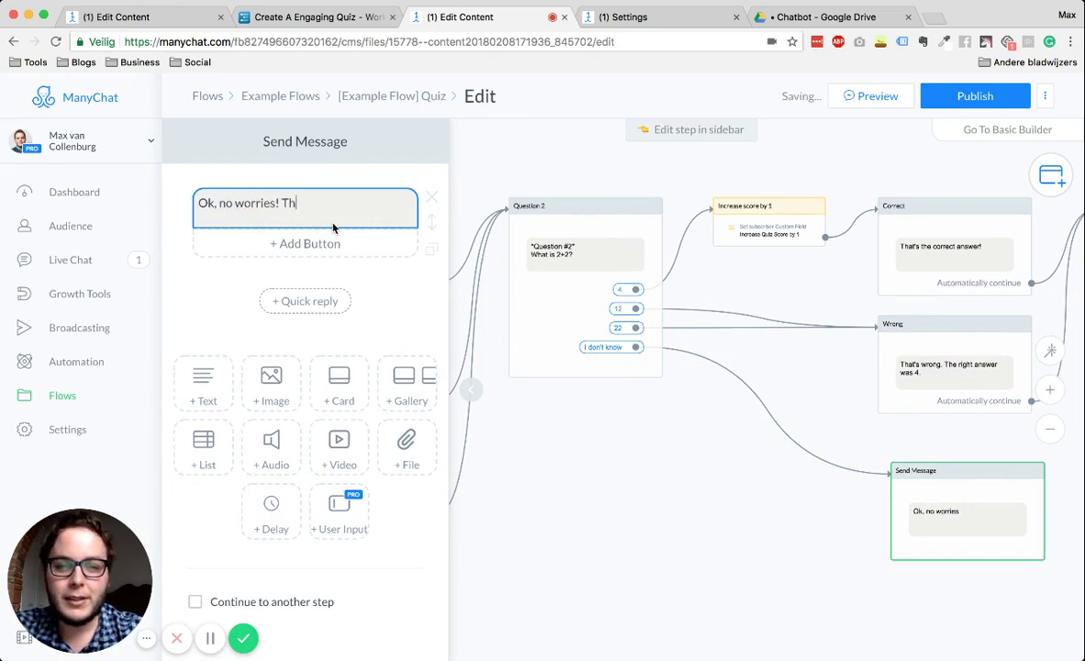
text(e correct answer wa)
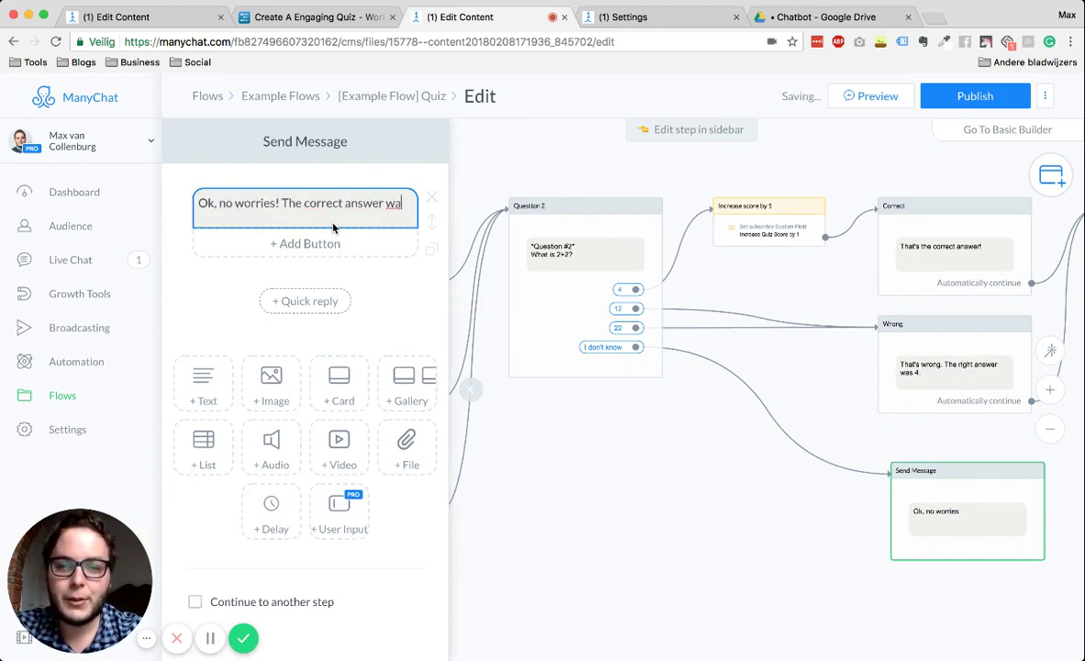
text(s 4 :))
click(487, 332)
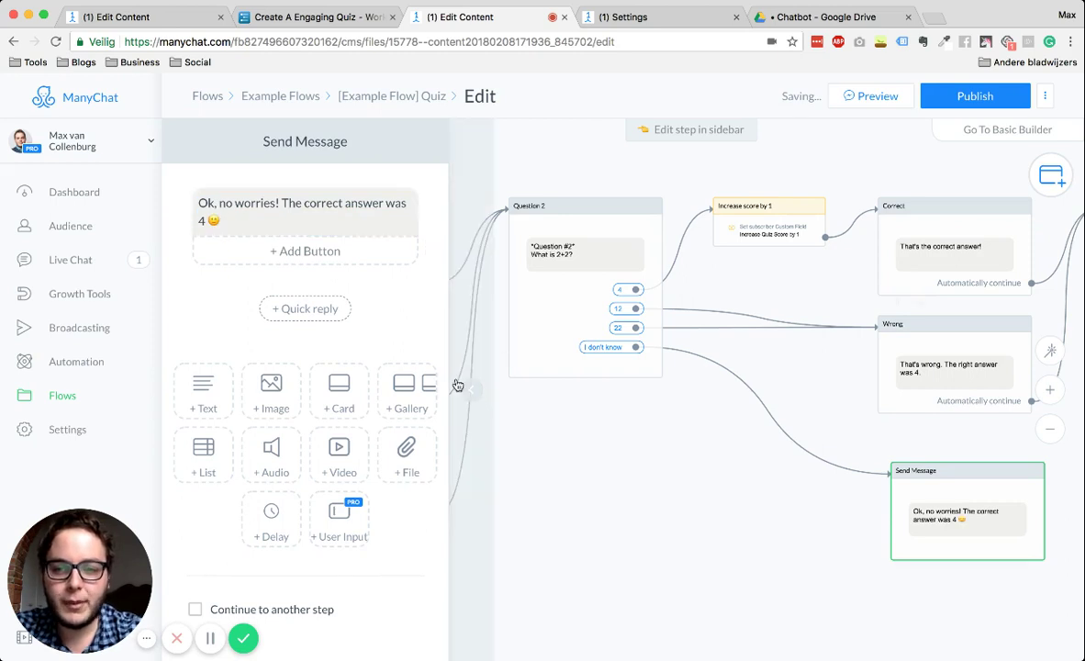
click(463, 387)
Make the "Ok, no worries!" message continue automatically to Question 3 and align it beneath the Wrong message.
scroll(643, 441, right, 5)
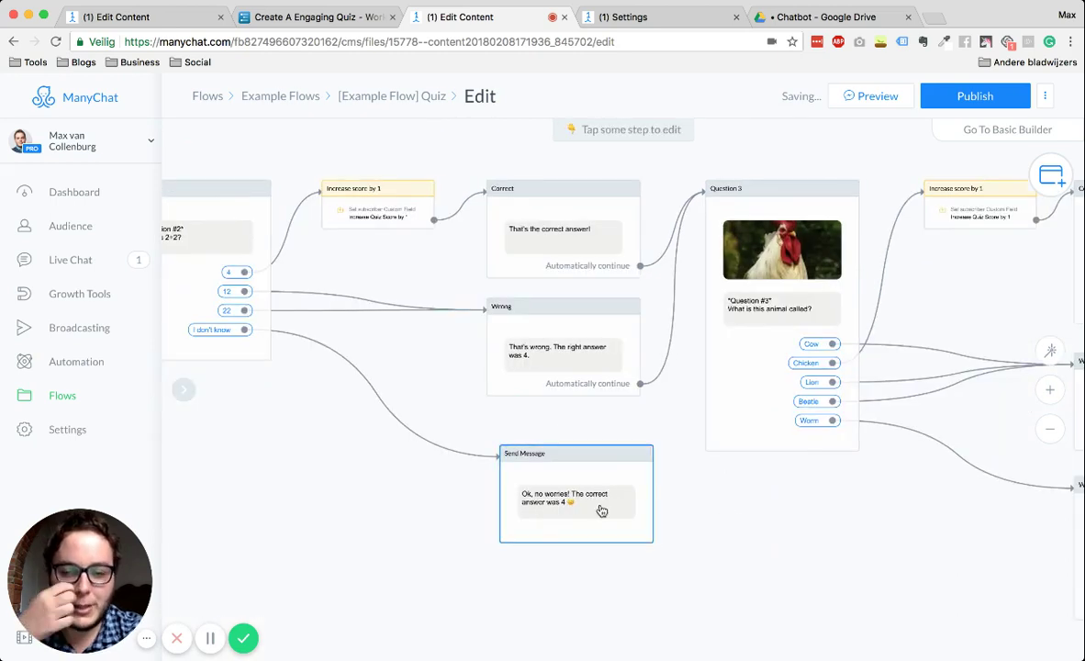
click(601, 510)
click(195, 608)
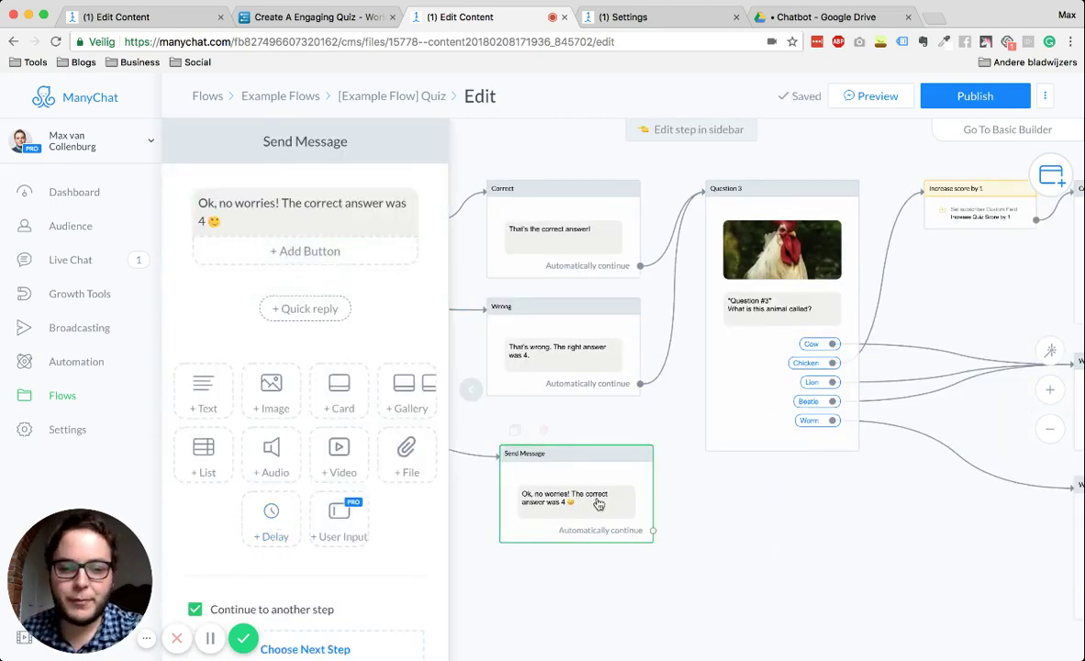
drag(652, 530, 734, 275)
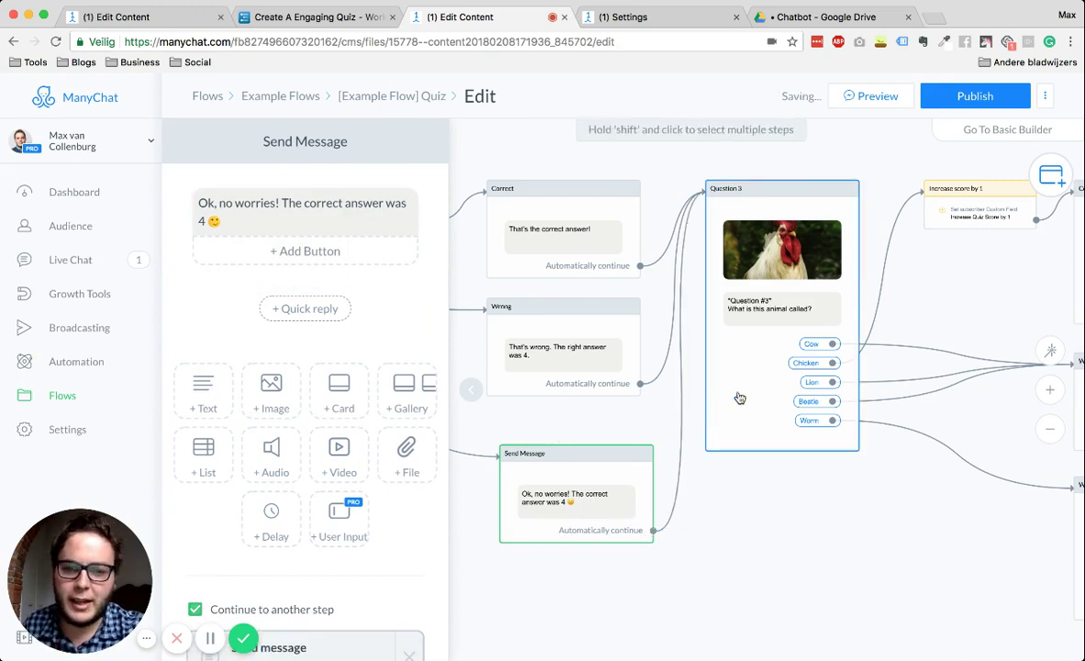
click(470, 389)
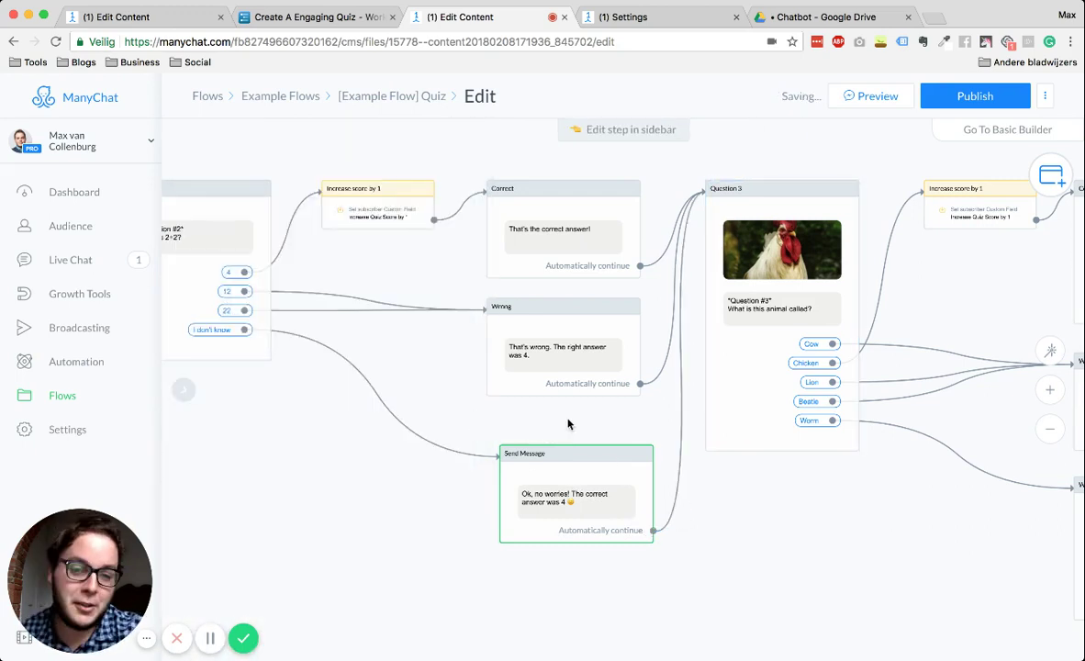
drag(564, 463, 598, 483)
Review the complete quiz flow from Question 2 through the result and gift messages, then back to the starting step and Question 1.
scroll(867, 528, right, 2)
scroll(625, 527, down, 5)
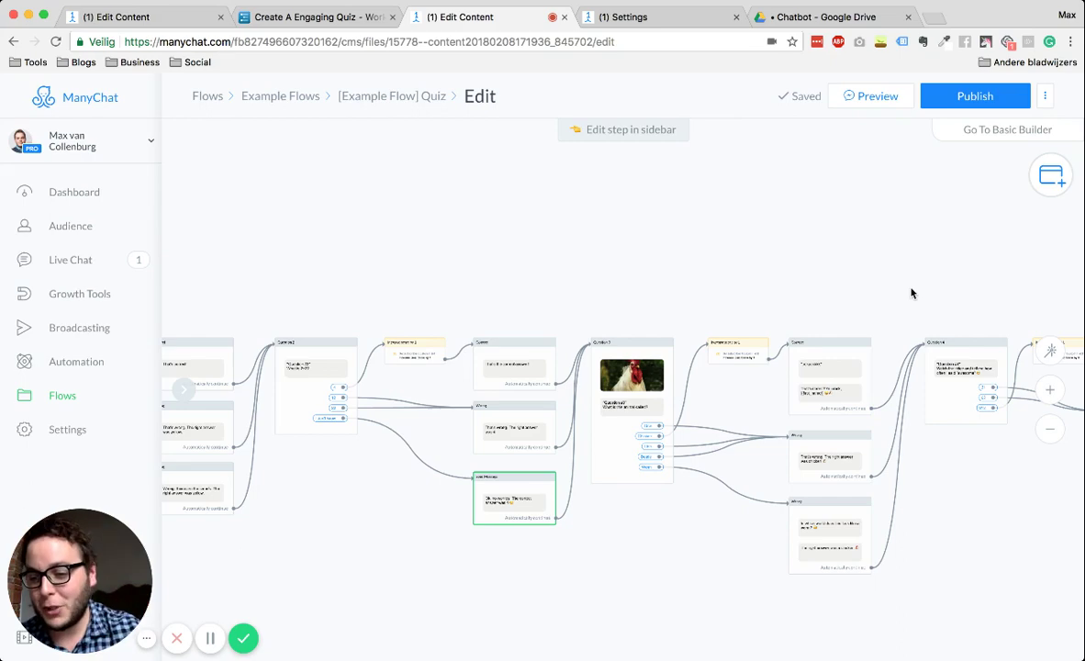
scroll(672, 291, right, 15)
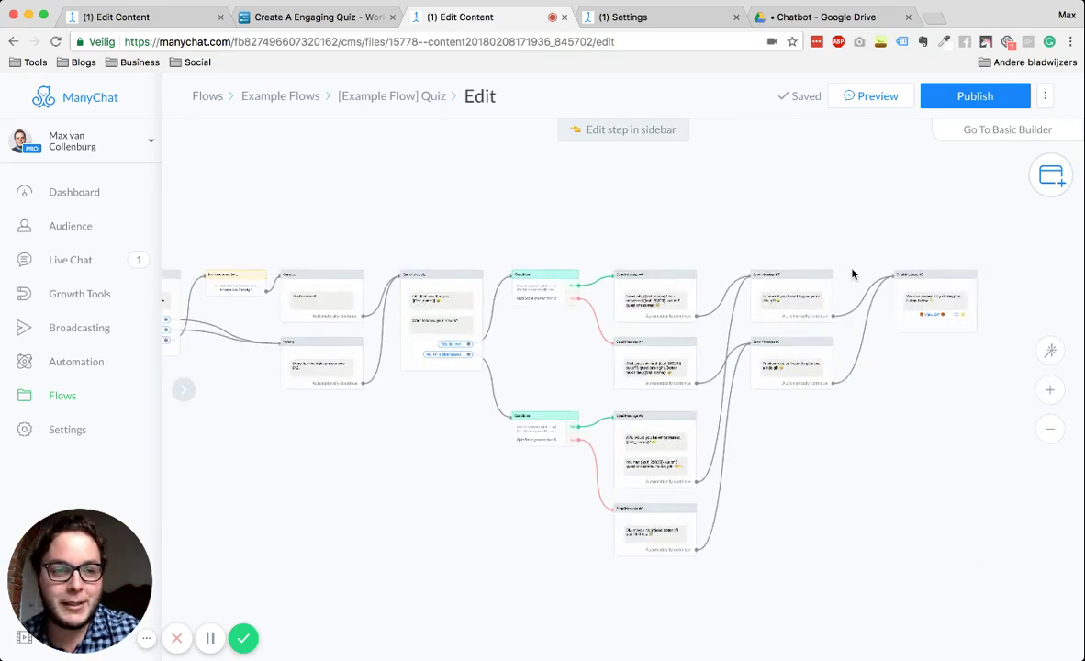
scroll(927, 480, up, 5)
scroll(881, 395, down, 8)
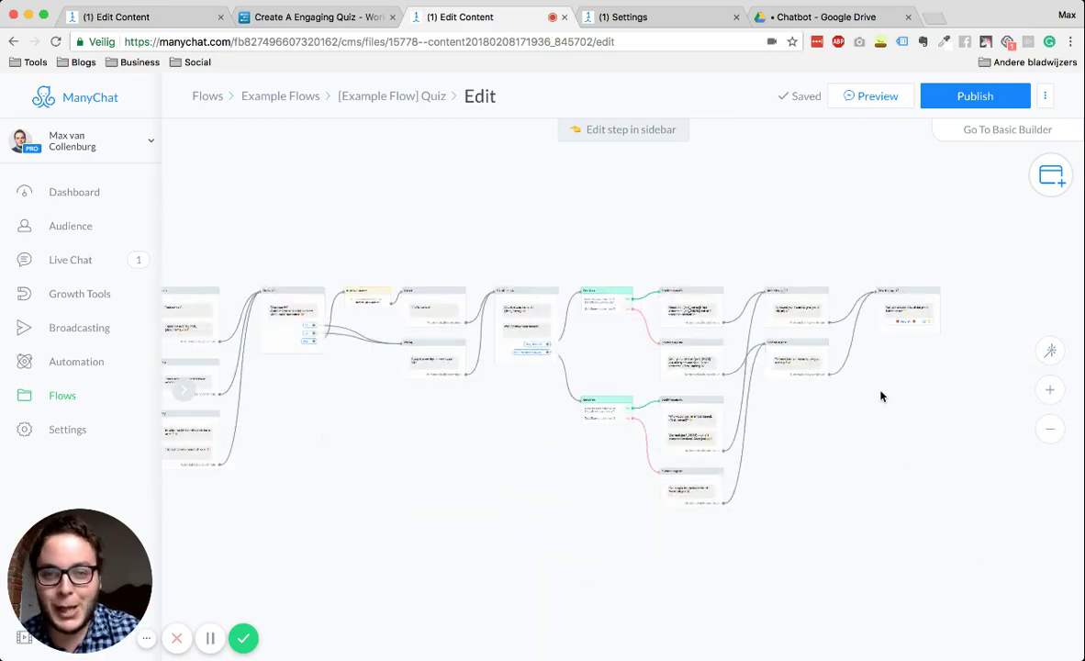
scroll(744, 509, left, 10)
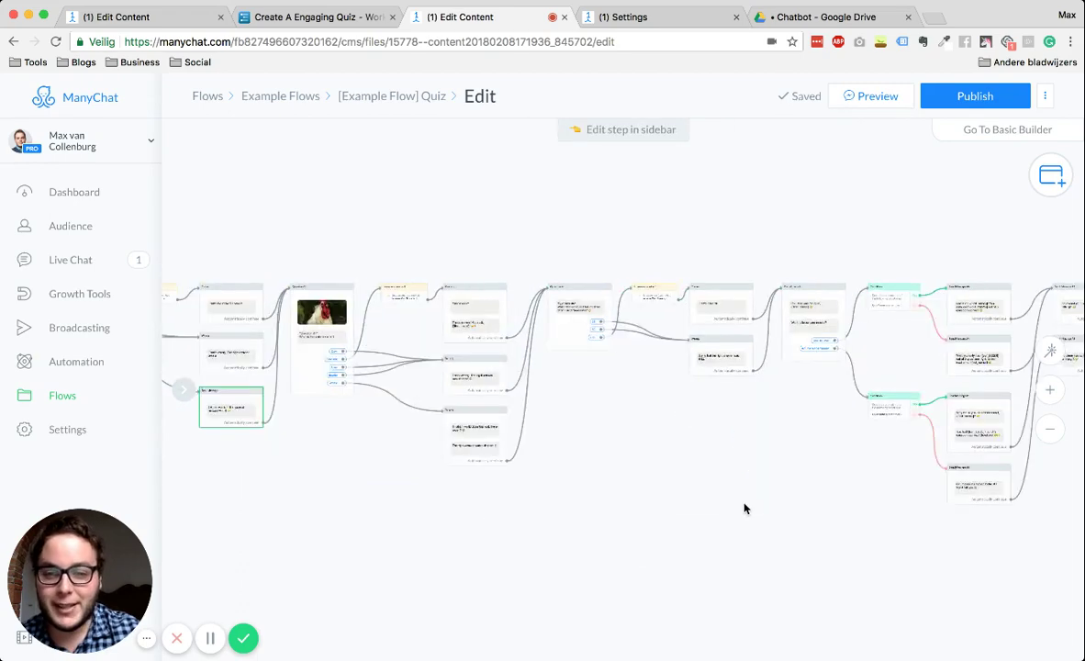
drag(272, 475, 626, 476)
drag(344, 456, 547, 458)
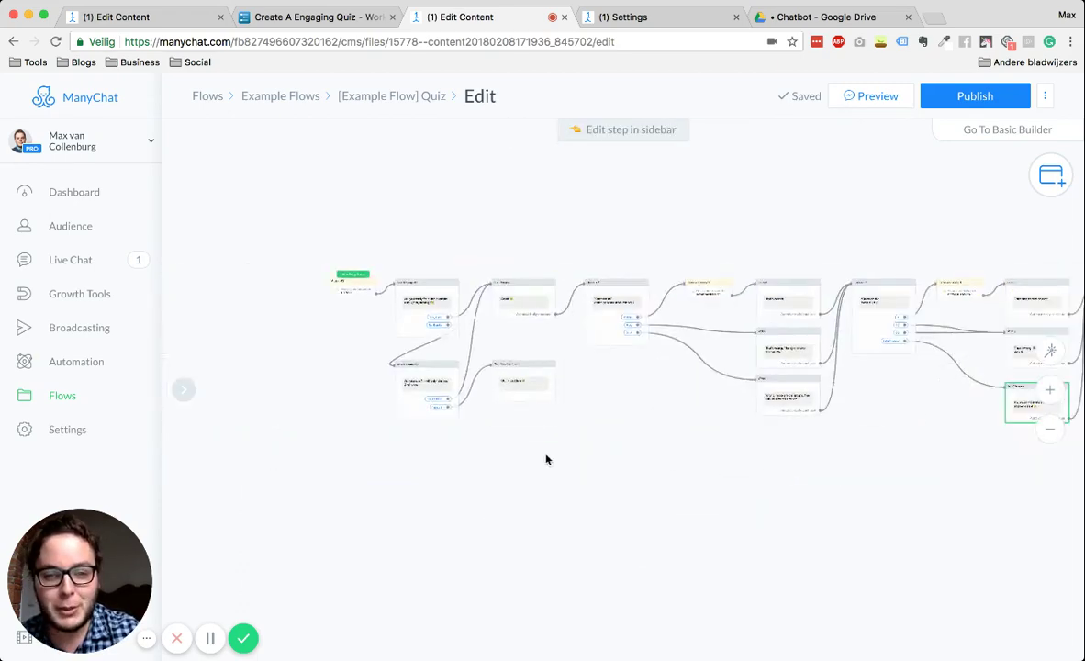
scroll(520, 400, up, 5)
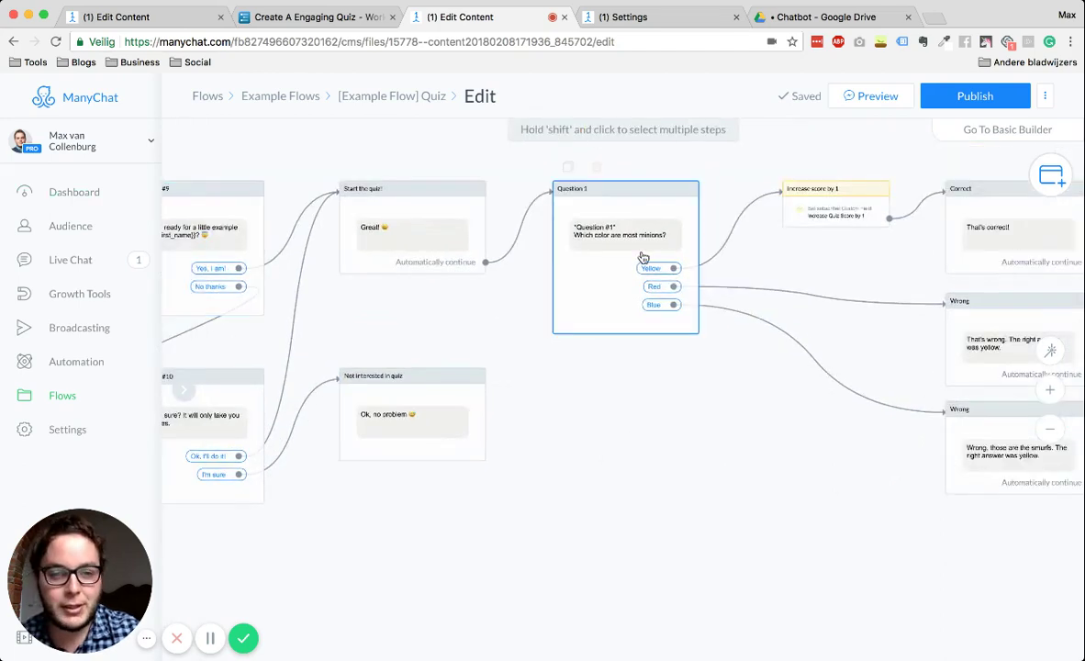
Review the quiz path from Question 1 through the score increases, answer replies and "I don't know" branch to the End of the quiz message.
scroll(702, 356, right, 10)
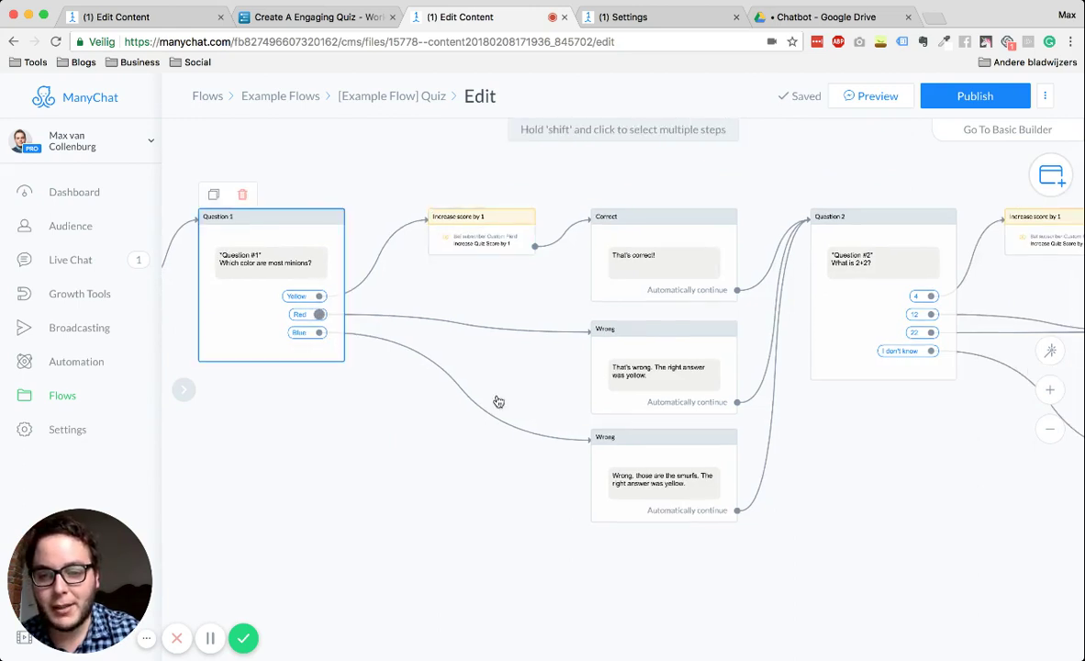
scroll(742, 520, right, 5)
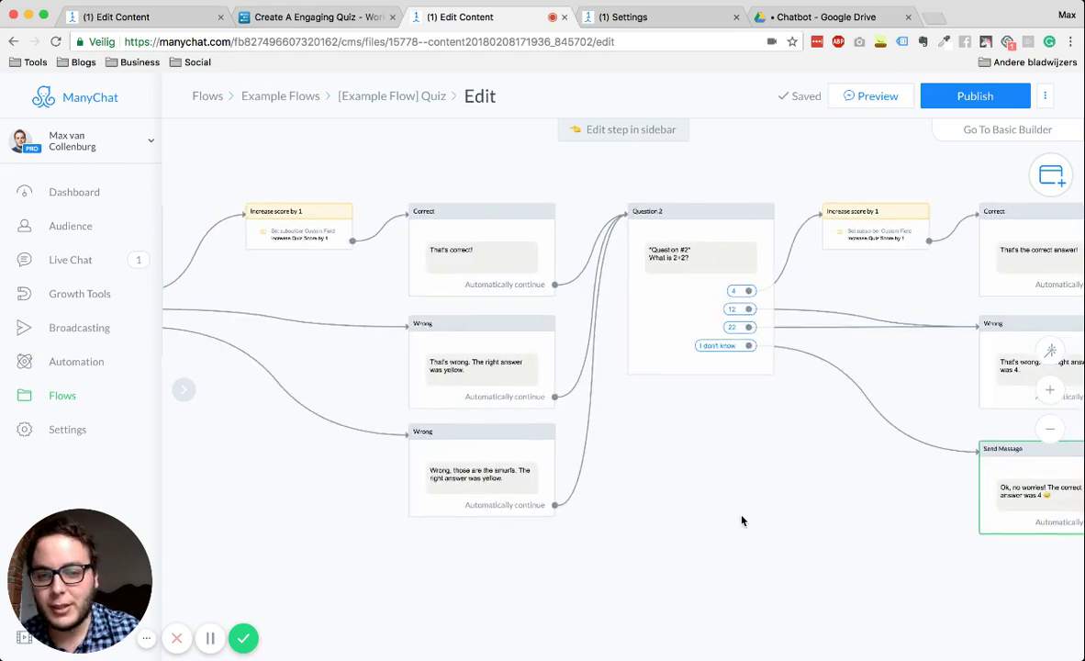
scroll(742, 520, right, 8)
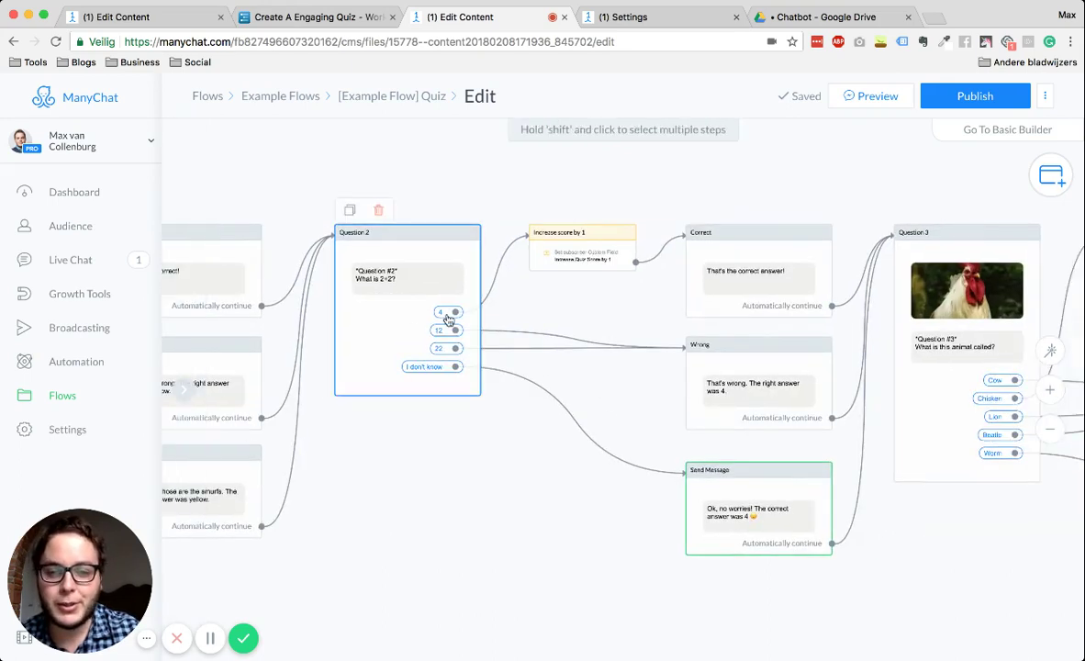
scroll(561, 578, right, 4)
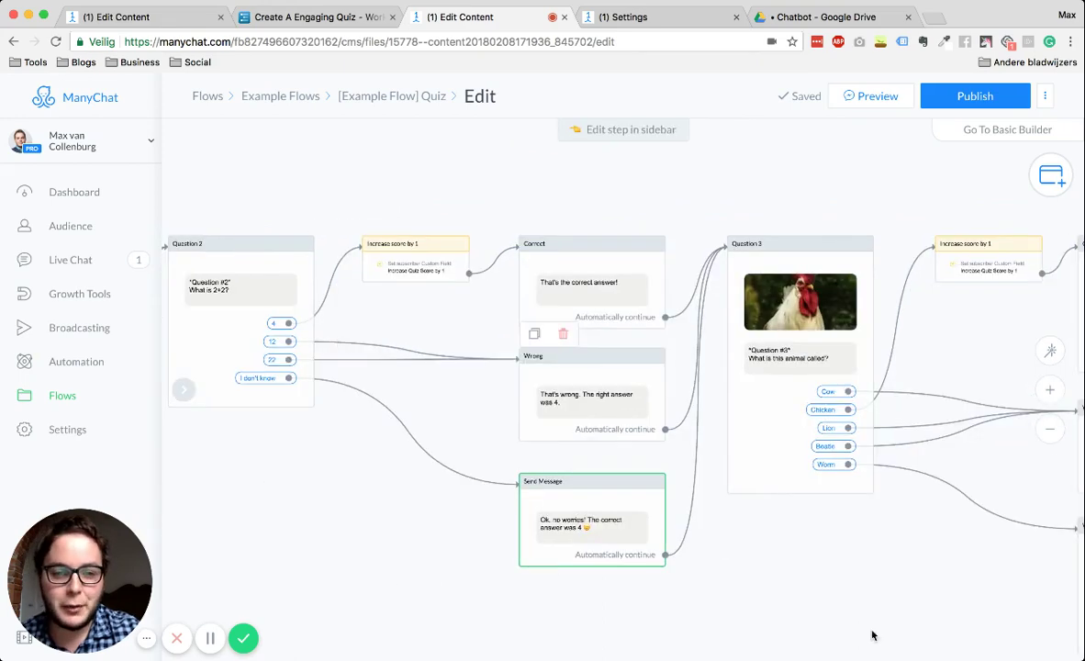
scroll(872, 635, right, 20)
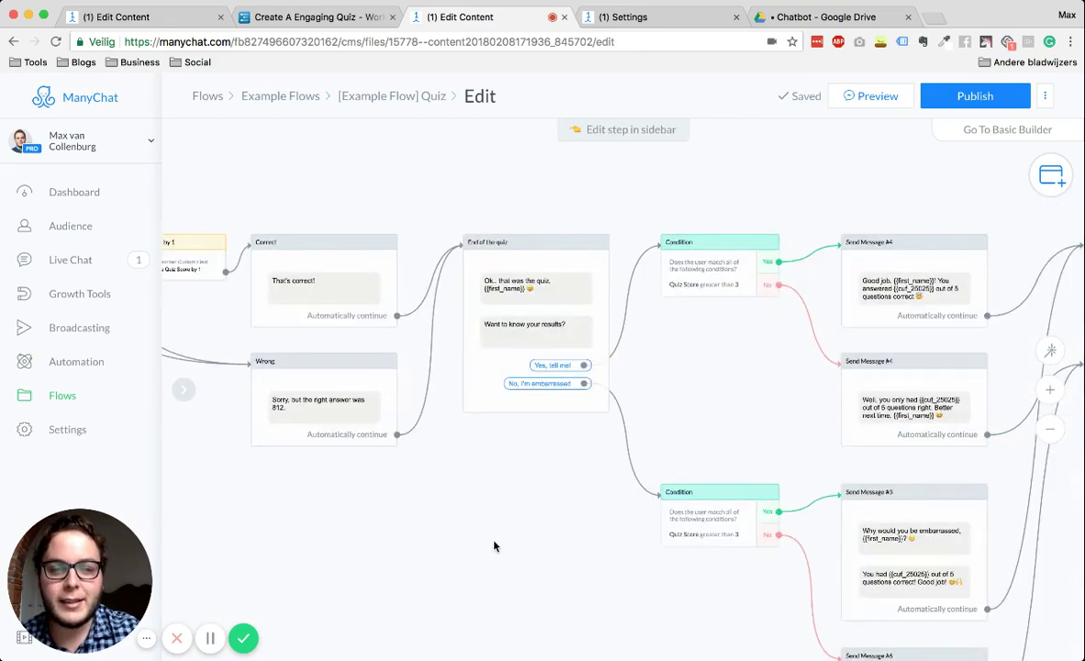
drag(494, 546, 426, 545)
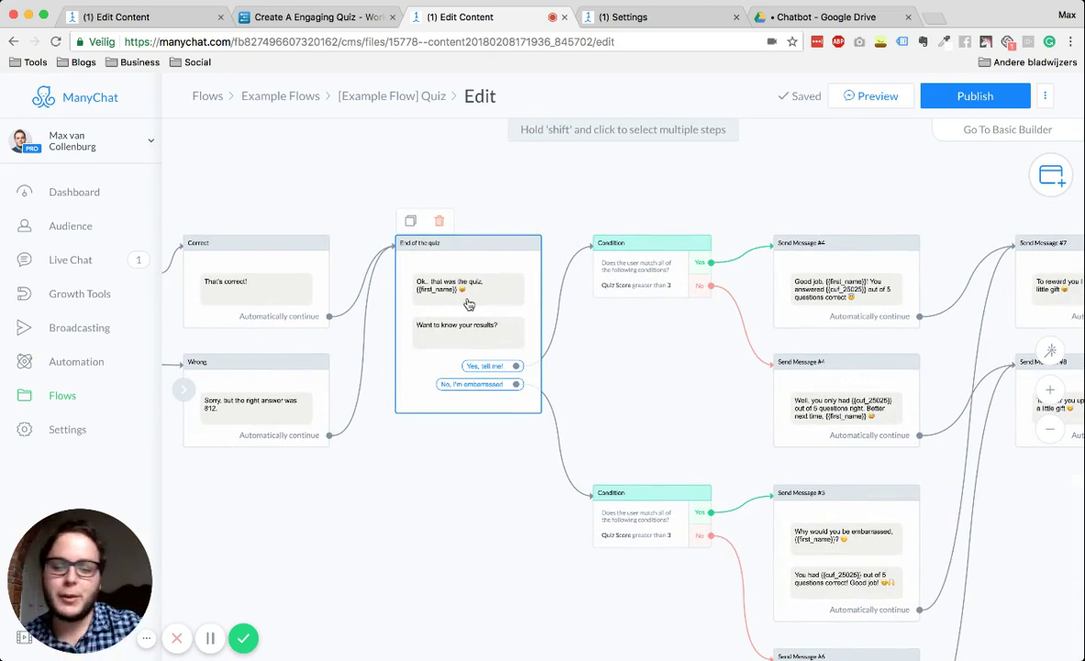
Examine the quiz score conditions, the "Good job" result message's contents and the gift messages, finishing with an overview of the flow.
scroll(593, 387, right, 3)
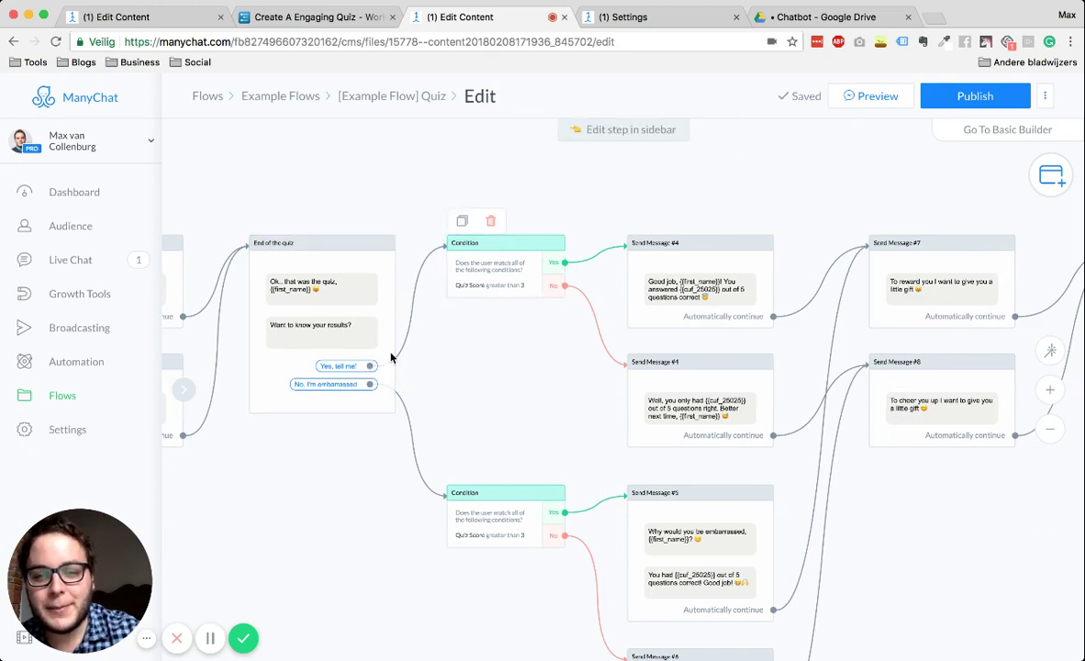
click(711, 310)
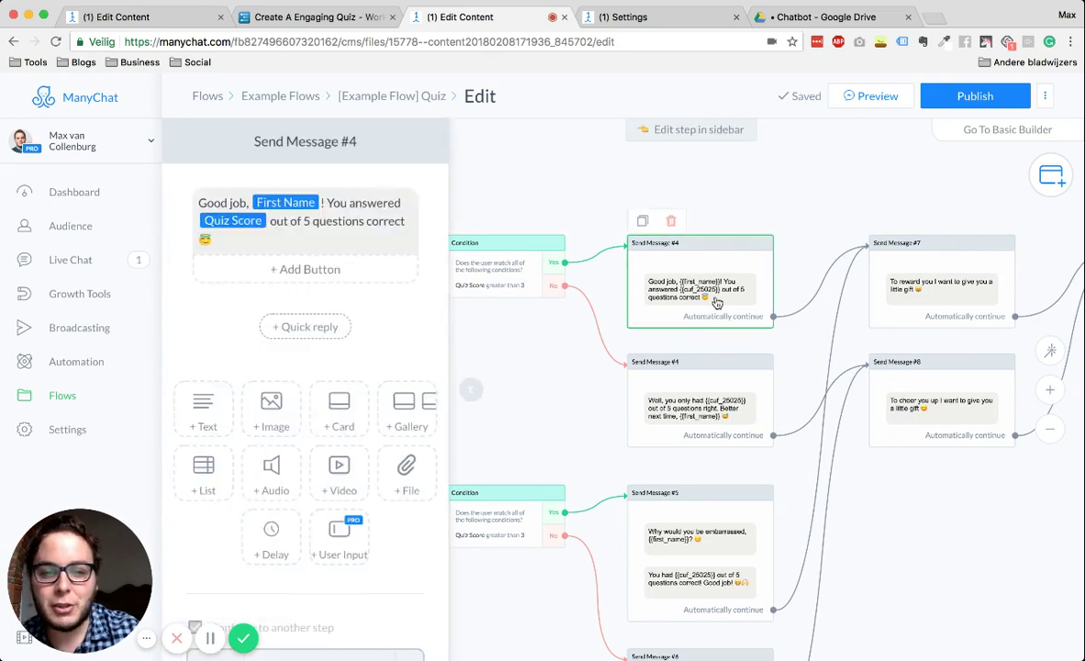
click(846, 189)
scroll(762, 257, right, 5)
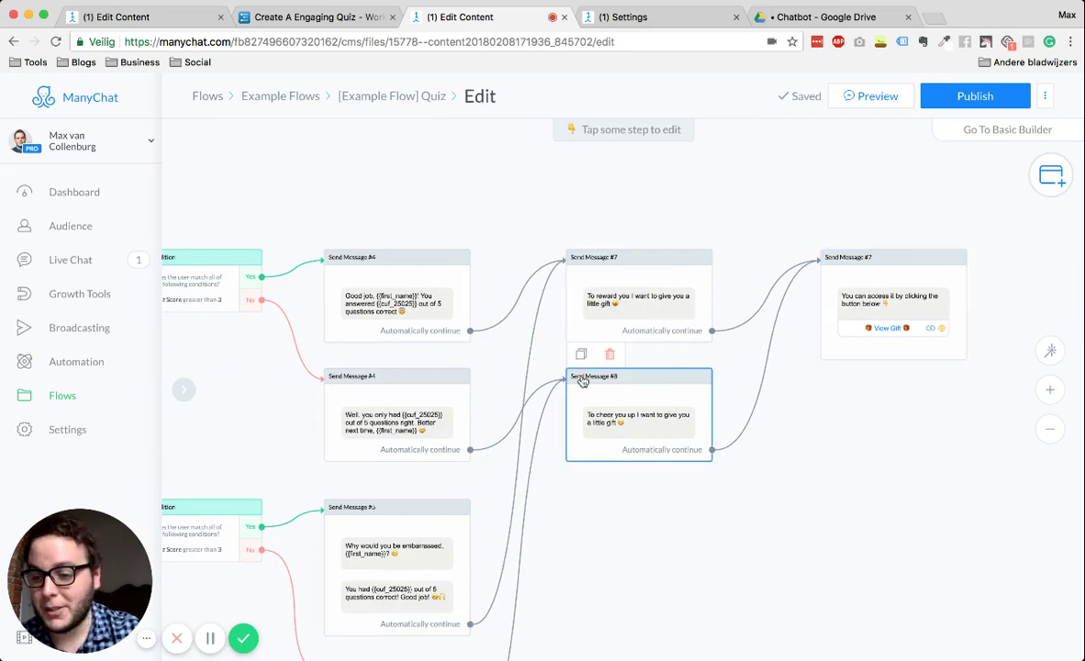
scroll(578, 385, down, 5)
scroll(560, 414, down, 3)
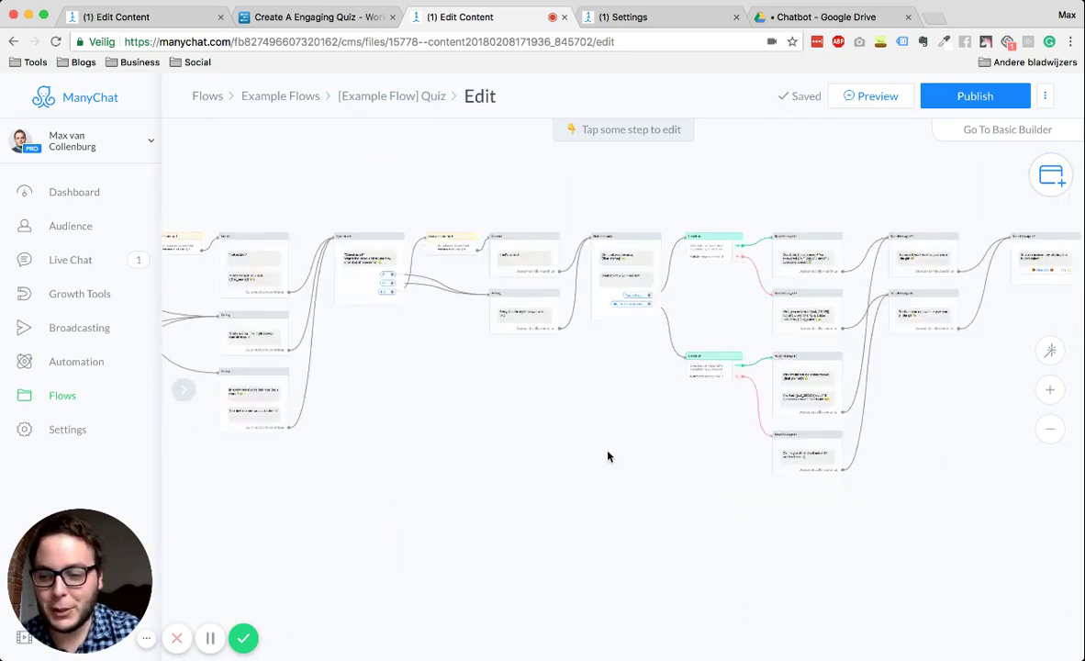